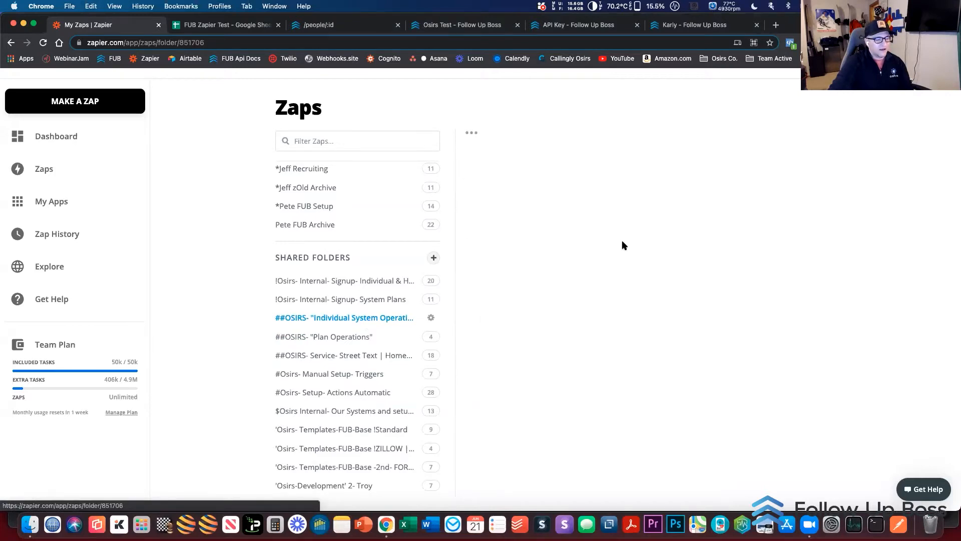
Review the list of Zaps in the ##OSIRS "Individual System Operations" folder
{"action": "scroll", "coordinate": [647, 268], "scroll_direction": "down", "scroll_amount": 3}
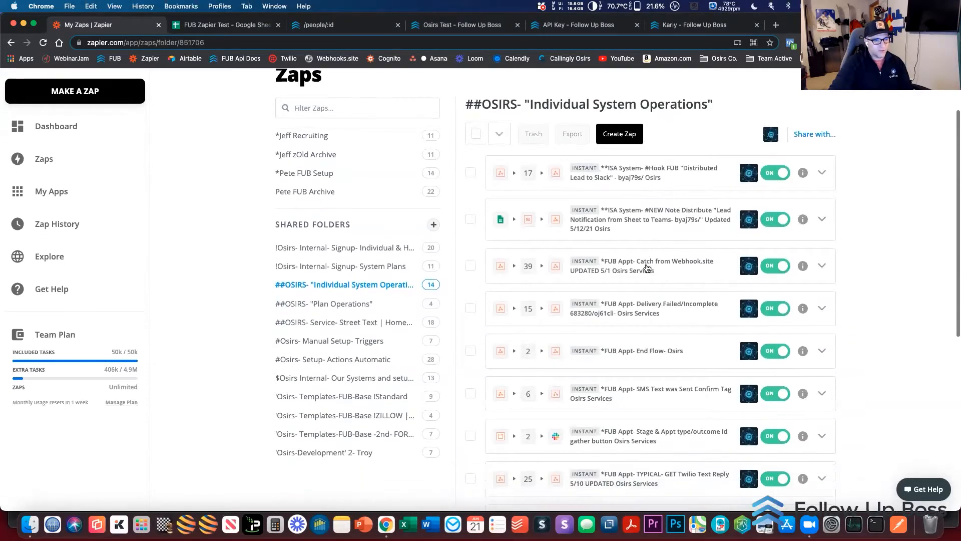
{"action": "scroll", "coordinate": [672, 267], "scroll_direction": "down", "scroll_amount": 5}
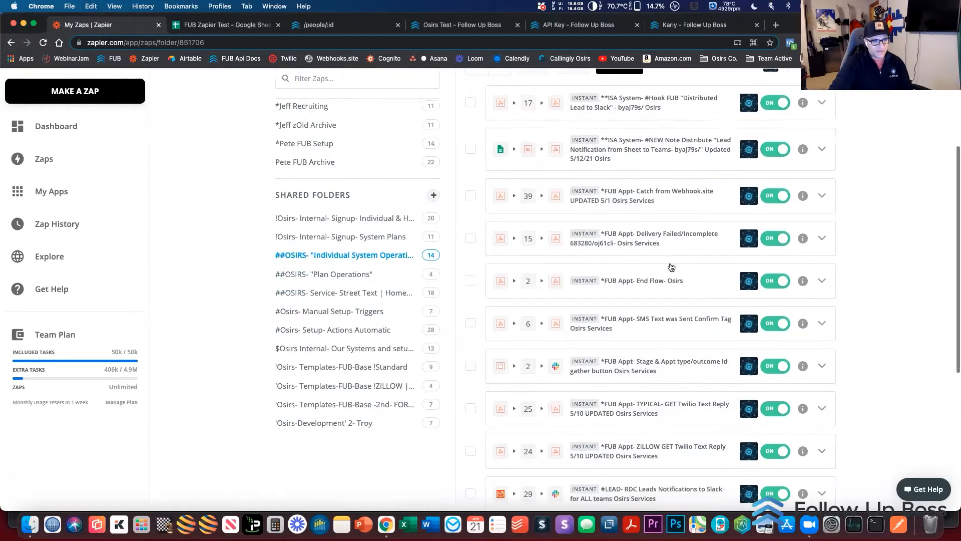
{"action": "scroll", "coordinate": [671, 265], "scroll_direction": "down", "scroll_amount": 2}
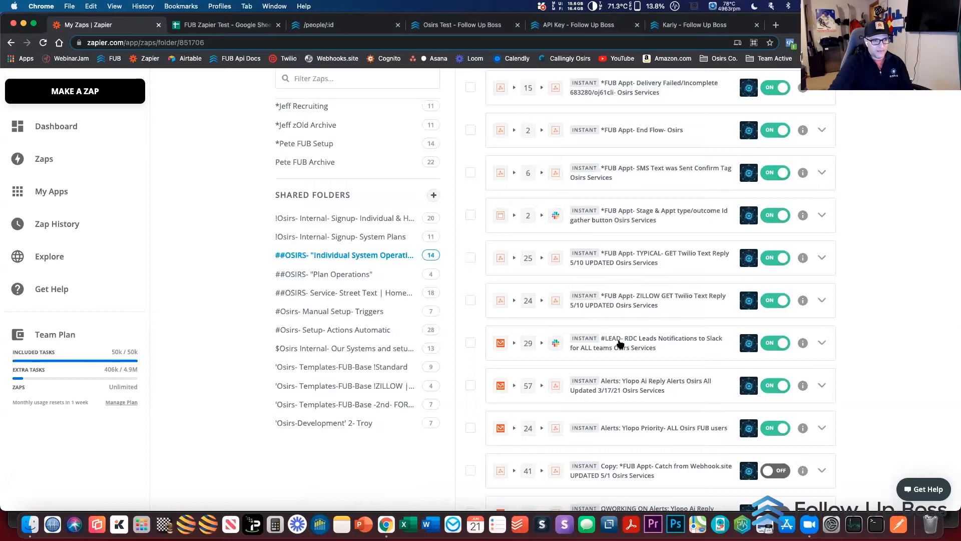
{"action": "scroll", "coordinate": [621, 343], "scroll_direction": "down", "scroll_amount": 5}
{"action": "scroll", "coordinate": [620, 344], "scroll_direction": "up", "scroll_amount": 13}
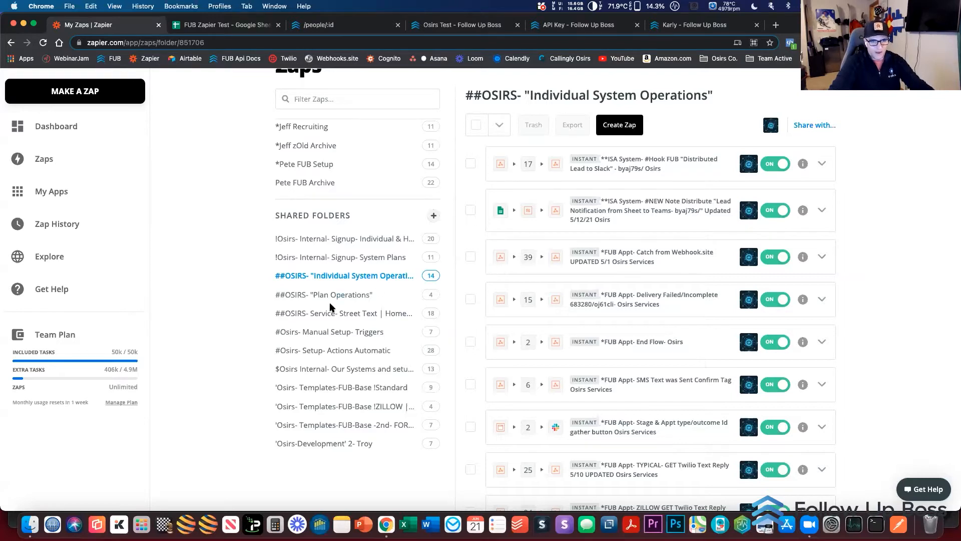
Go to the shared folder ΩFUB Testing and Examples and open its Cinc to Sheet Zap
{"action": "scroll", "coordinate": [330, 308], "scroll_direction": "down", "scroll_amount": 8}
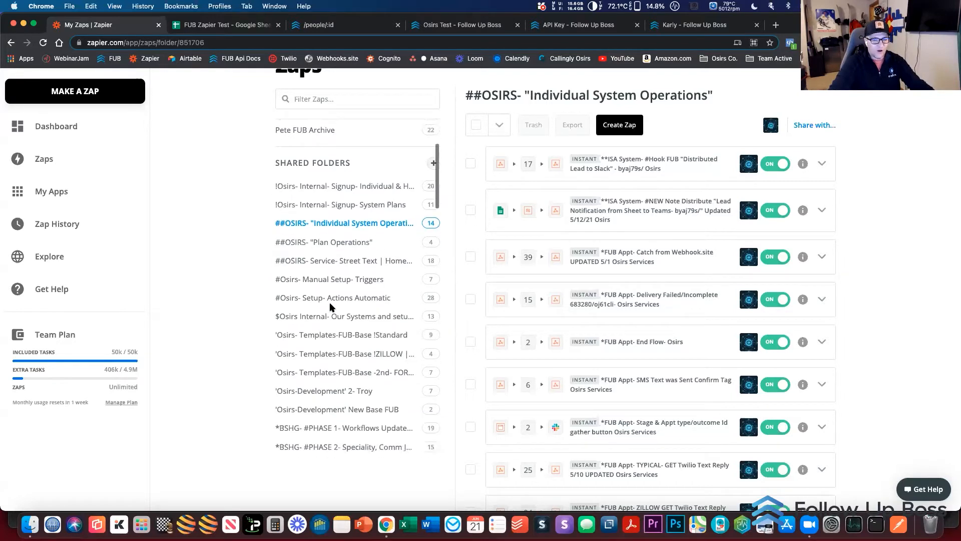
{"action": "scroll", "coordinate": [330, 308], "scroll_direction": "down", "scroll_amount": 10}
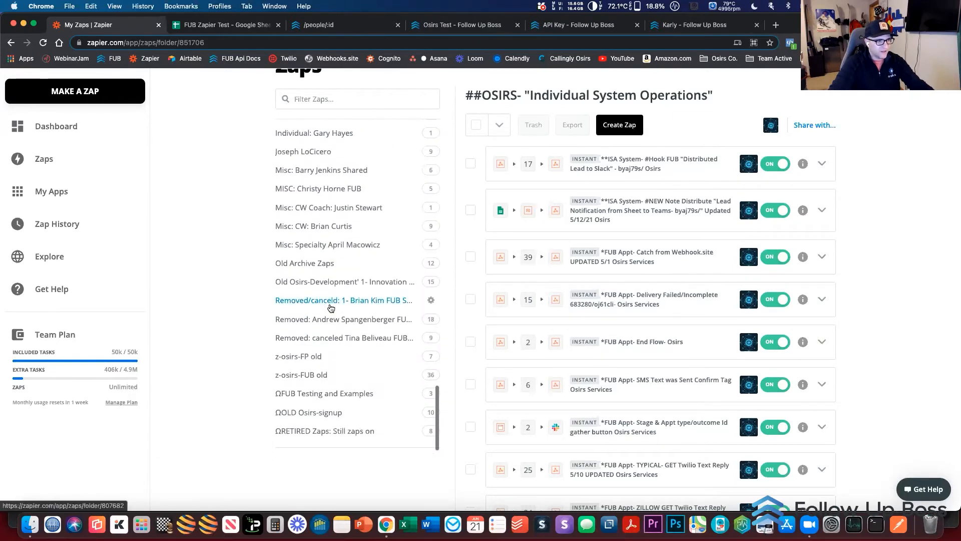
{"action": "left_click", "coordinate": [323, 394]}
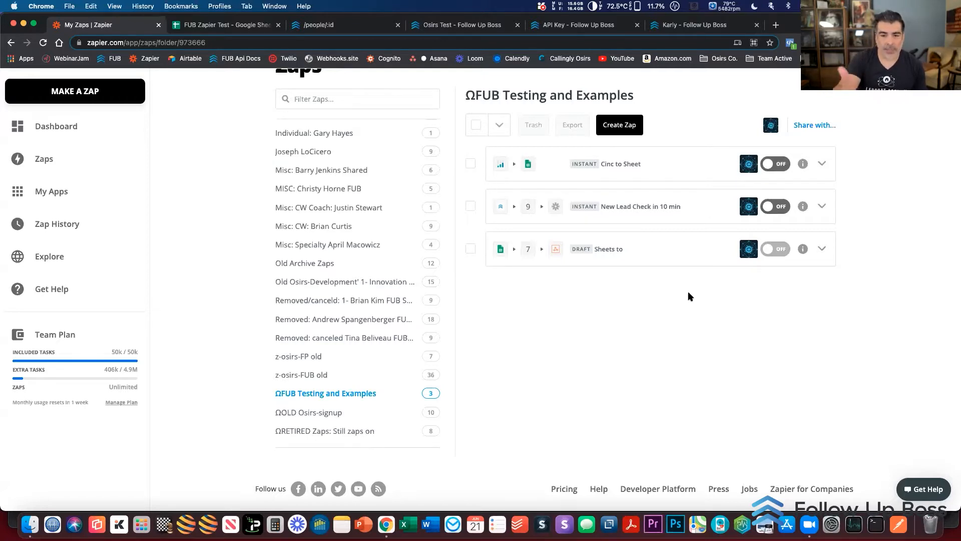
{"action": "left_click", "coordinate": [624, 180]}
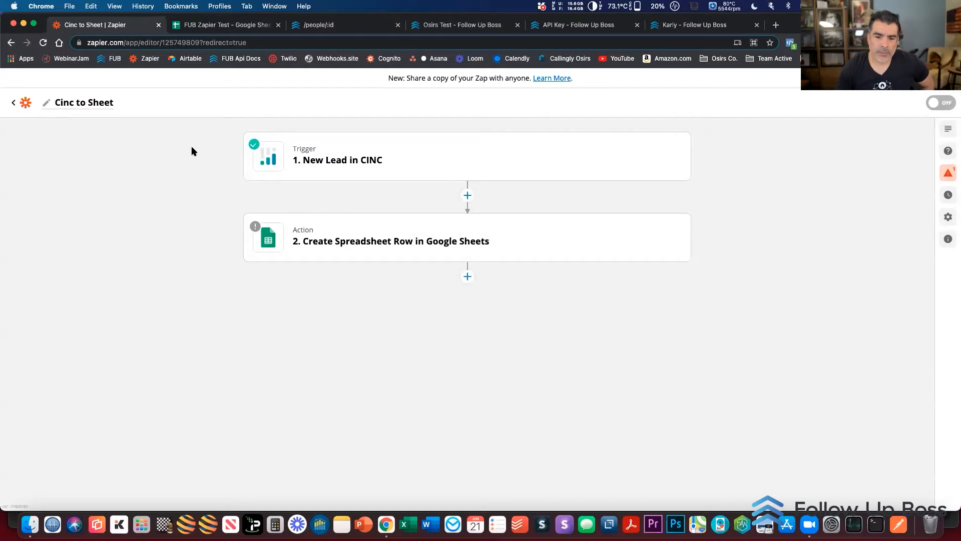
Inspect the app and event of the New Lead in CINC trigger and the alternative trigger apps, keeping CINC
{"action": "left_click", "coordinate": [343, 164]}
{"action": "left_click", "coordinate": [321, 200]}
{"action": "left_click", "coordinate": [323, 227]}
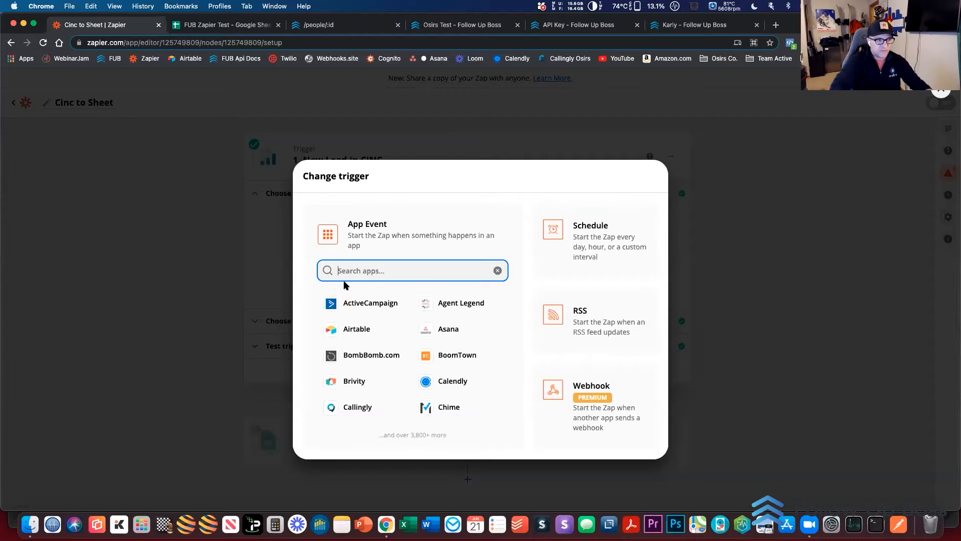
{"action": "left_click", "coordinate": [191, 287]}
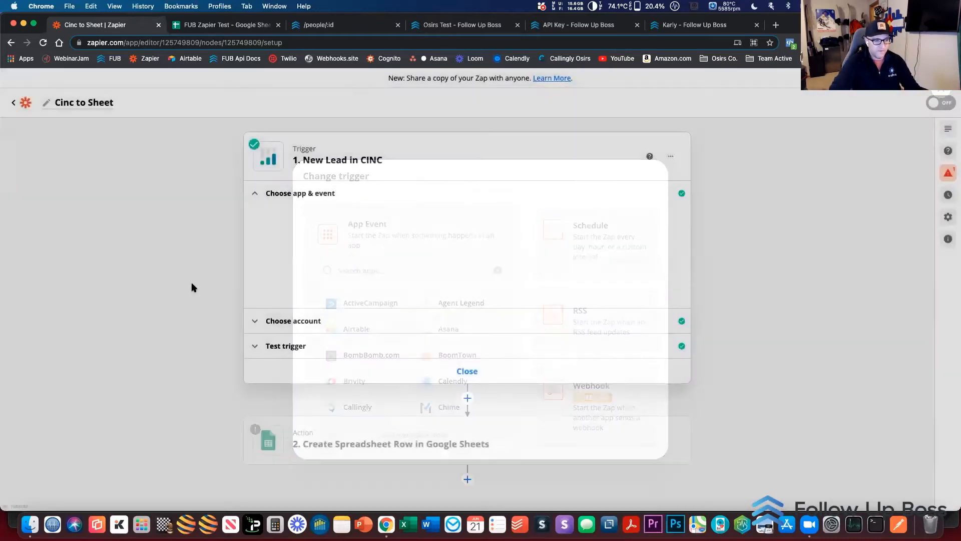
{"action": "scroll", "coordinate": [192, 286], "scroll_direction": "down", "scroll_amount": 2}
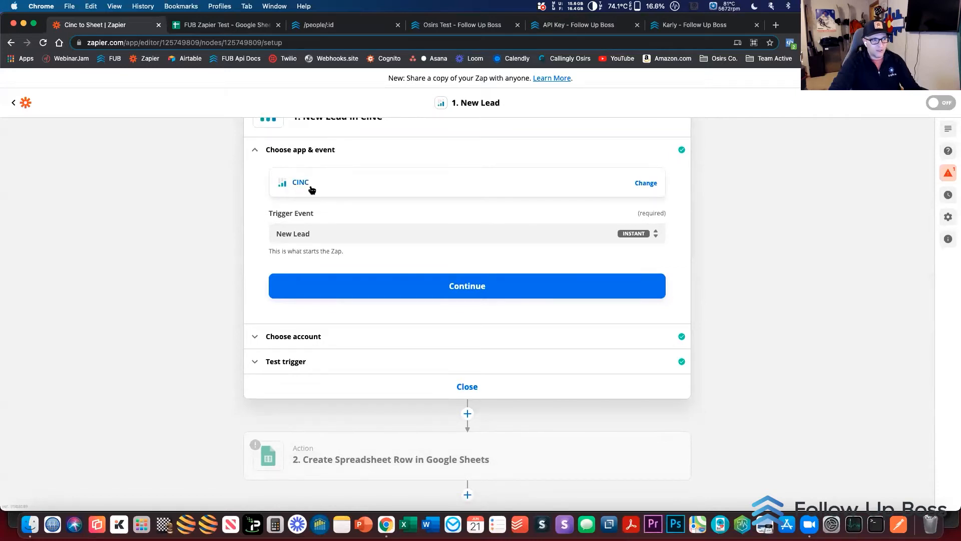
{"action": "scroll", "coordinate": [215, 231], "scroll_direction": "up", "scroll_amount": 1}
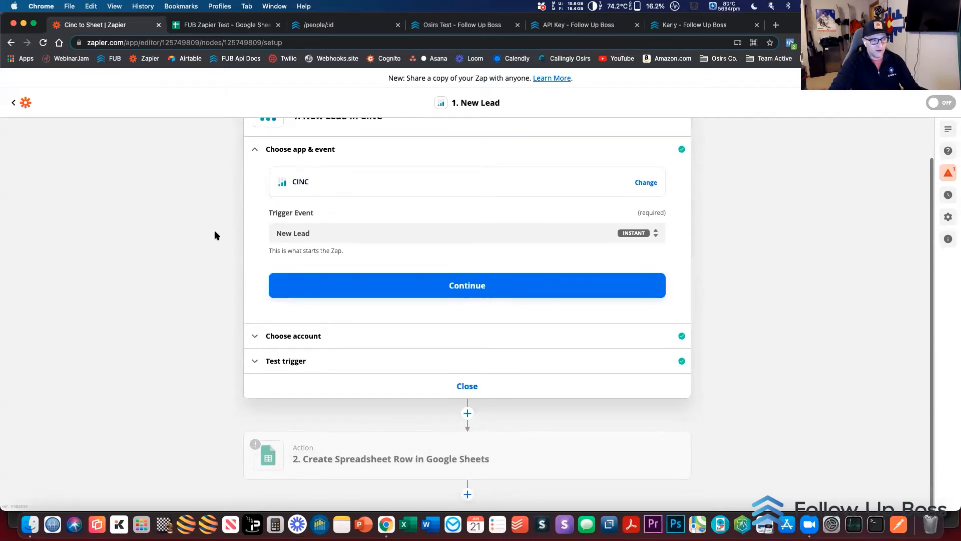
Open the Create Spreadsheet Row action and show its setup fields
{"action": "left_click", "coordinate": [389, 454]}
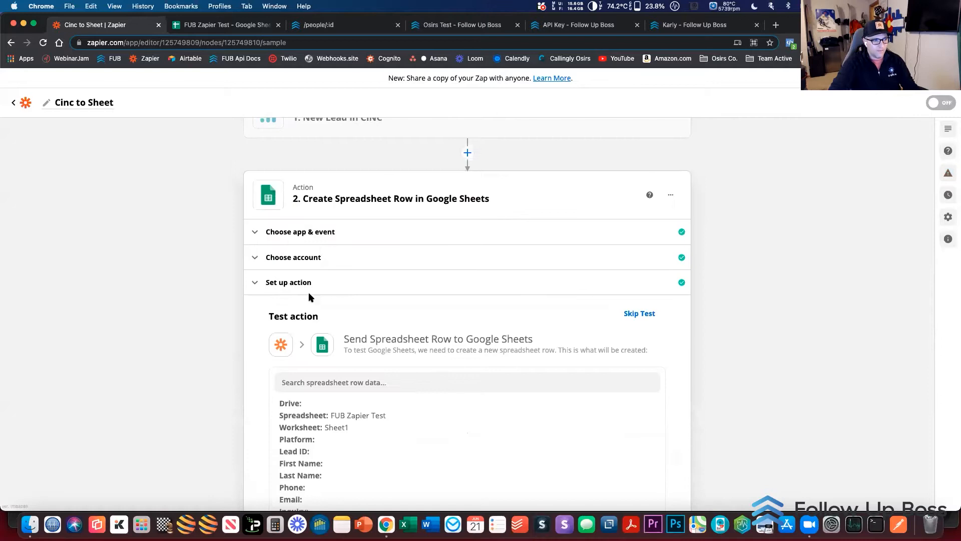
{"action": "left_click", "coordinate": [310, 283]}
{"action": "scroll", "coordinate": [241, 288], "scroll_direction": "down", "scroll_amount": 1}
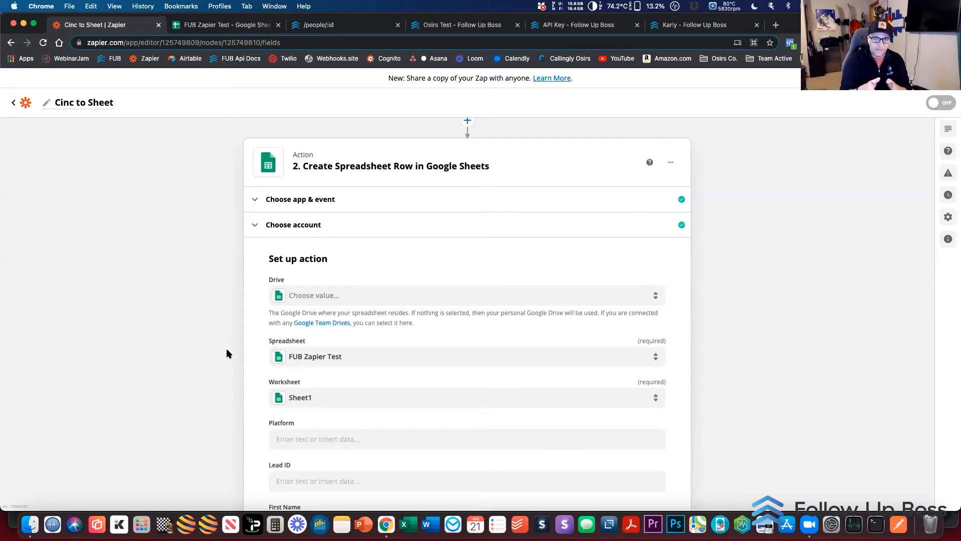
Switch to the FUB Zapier Test spreadsheet, enlarge it to 125%, and examine the lead rows' Platform and First Name entries
{"action": "left_click", "coordinate": [240, 27]}
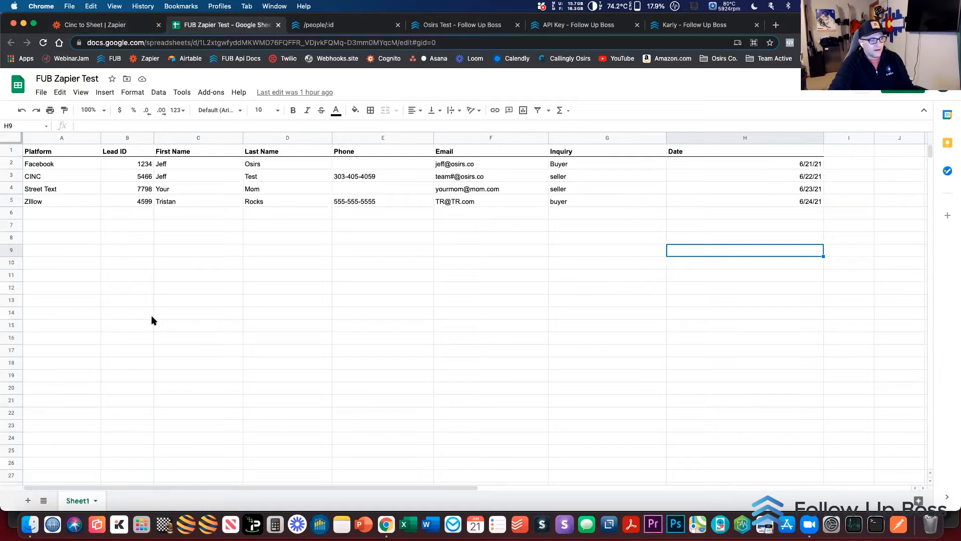
{"action": "left_click", "coordinate": [53, 165]}
{"action": "left_click", "coordinate": [52, 178]}
{"action": "left_click", "coordinate": [53, 189]}
{"action": "left_click", "coordinate": [53, 202]}
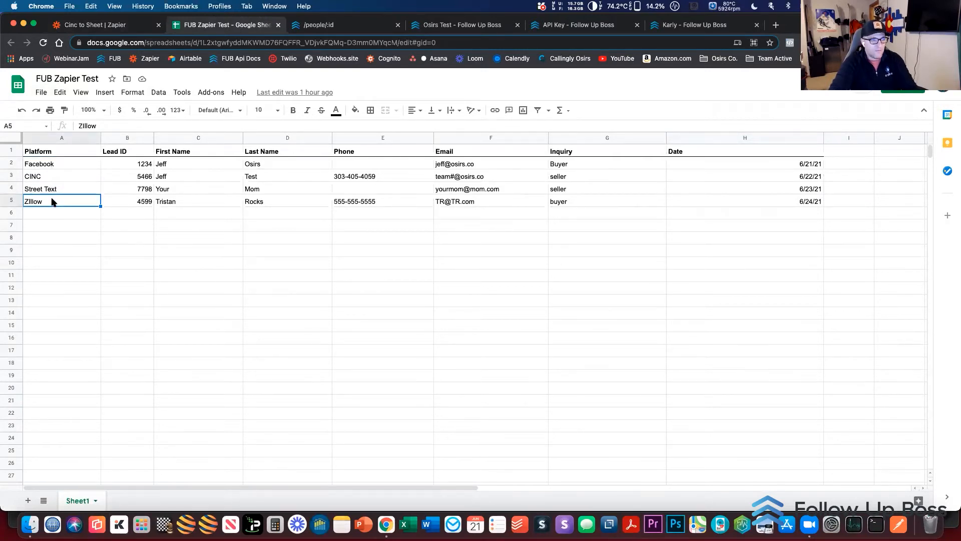
{"action": "key", "text": "super+equal"}
{"action": "key", "text": "super+equal"}
{"action": "left_click", "coordinate": [54, 190]}
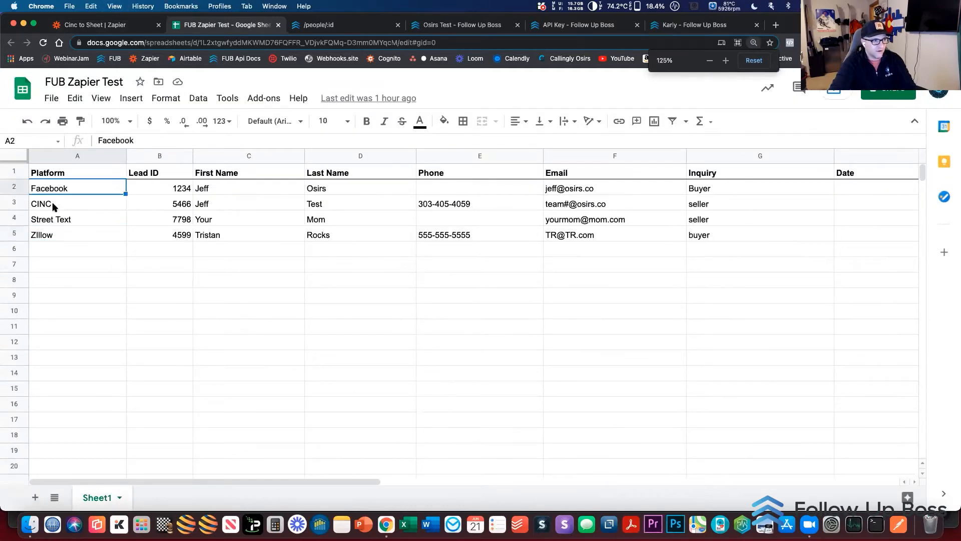
{"action": "left_click", "coordinate": [54, 206]}
{"action": "left_click", "coordinate": [54, 220]}
{"action": "left_click", "coordinate": [54, 236]}
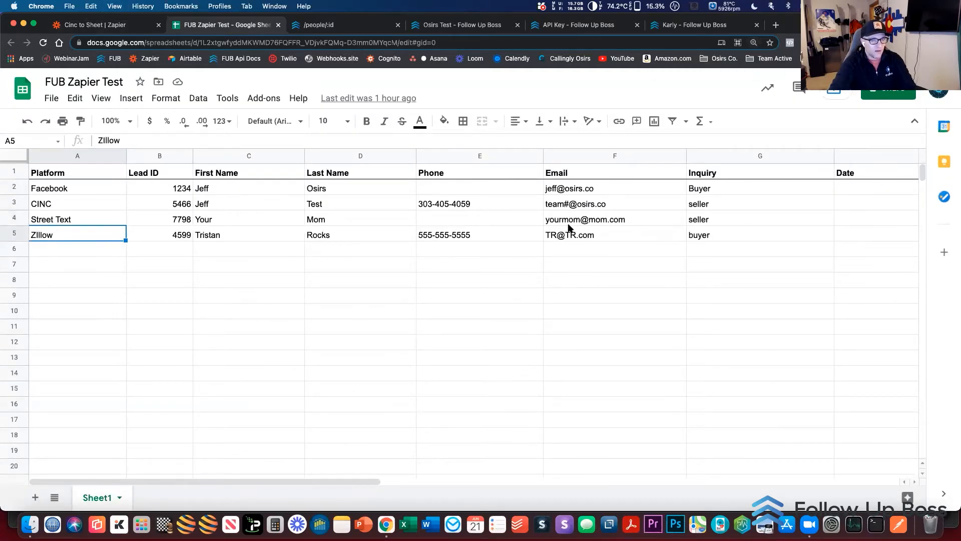
{"action": "left_click", "coordinate": [215, 190]}
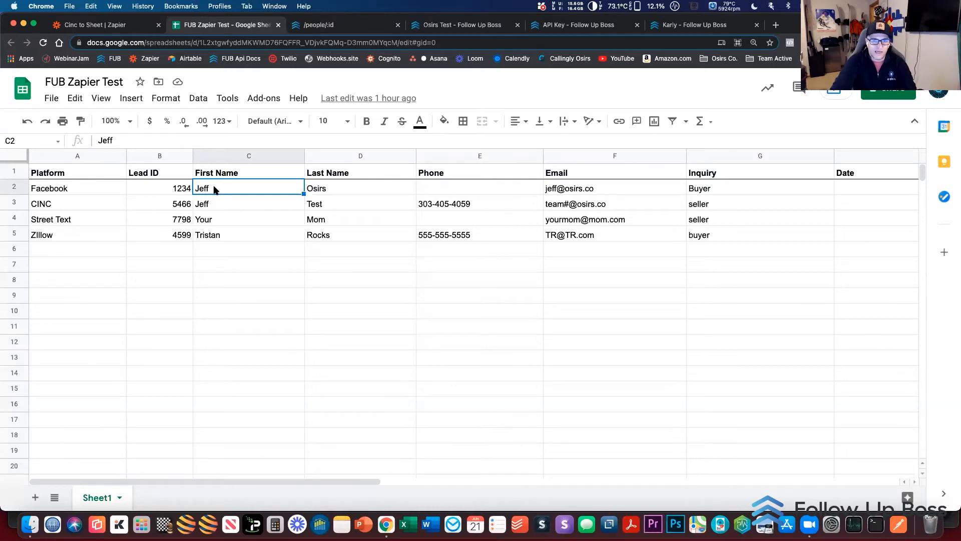
Return to the Cinc to Sheet Zap and check the Create Spreadsheet Row action's Google Sheets account and column fields
{"action": "left_click", "coordinate": [136, 29]}
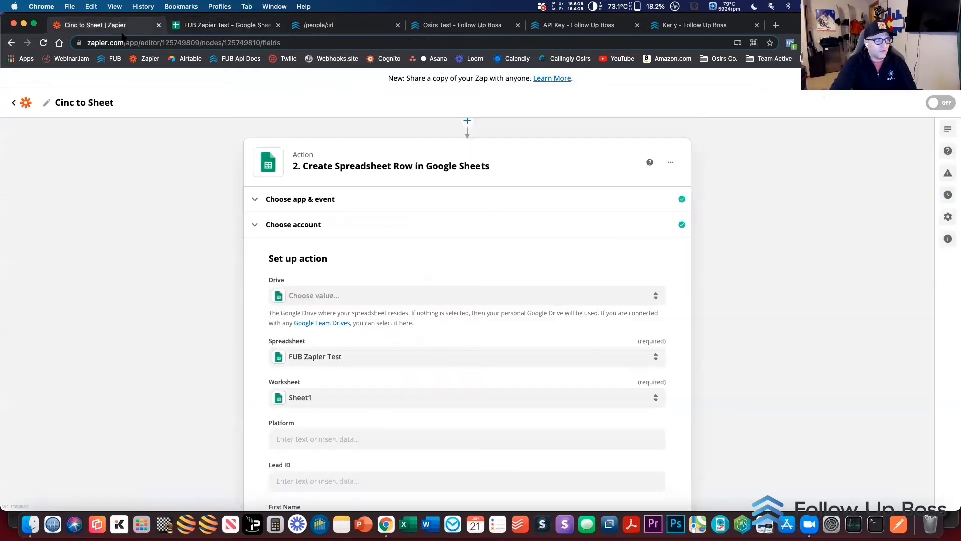
{"action": "scroll", "coordinate": [185, 216], "scroll_direction": "down", "scroll_amount": 5}
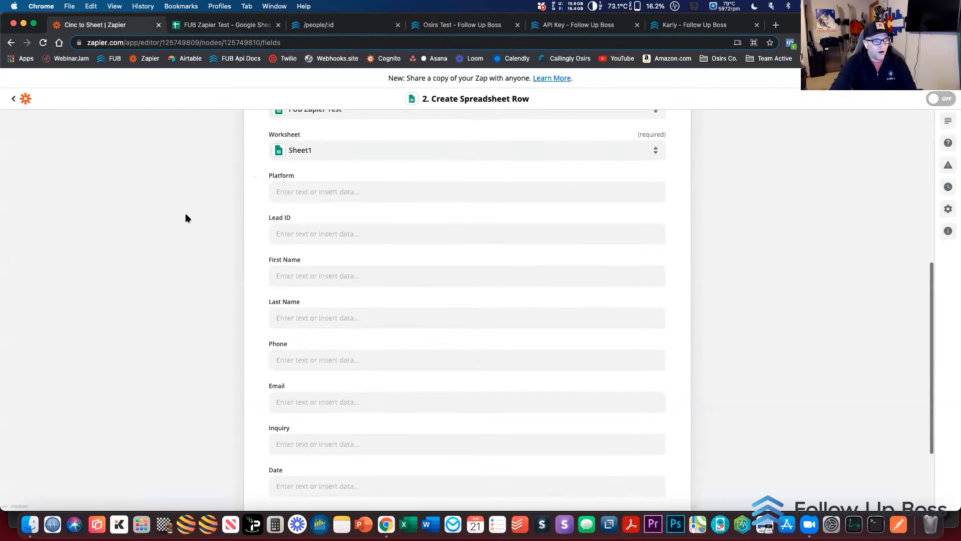
{"action": "scroll", "coordinate": [185, 217], "scroll_direction": "up", "scroll_amount": 5}
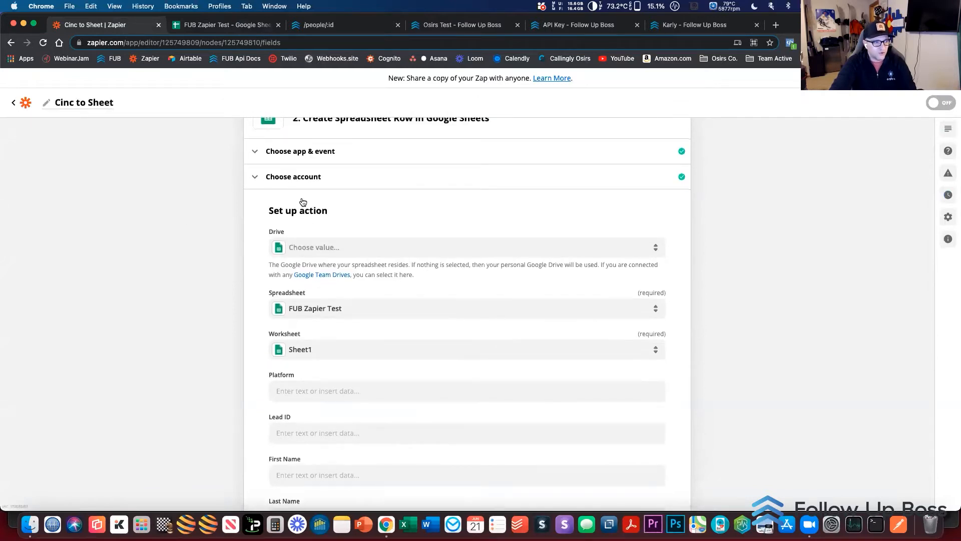
{"action": "left_click", "coordinate": [302, 180]}
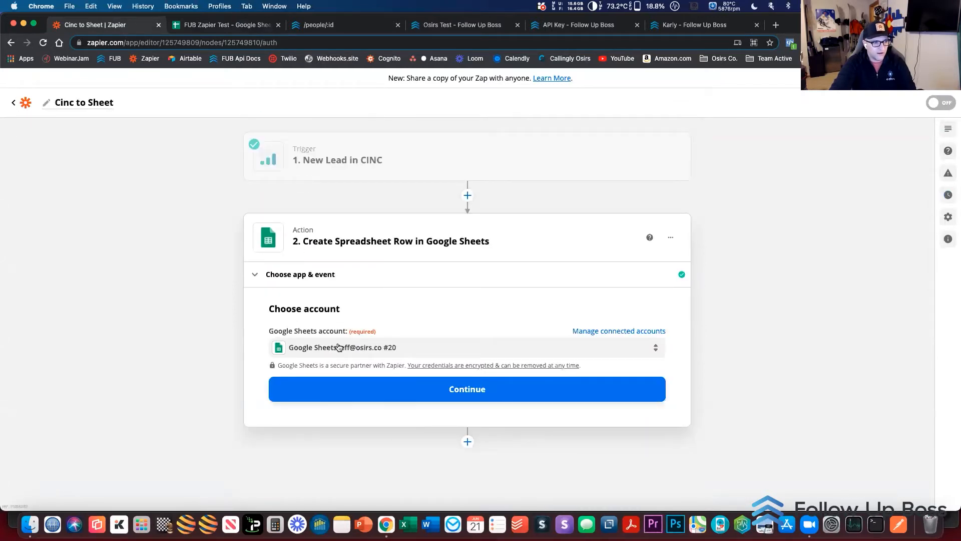
{"action": "left_click", "coordinate": [406, 393]}
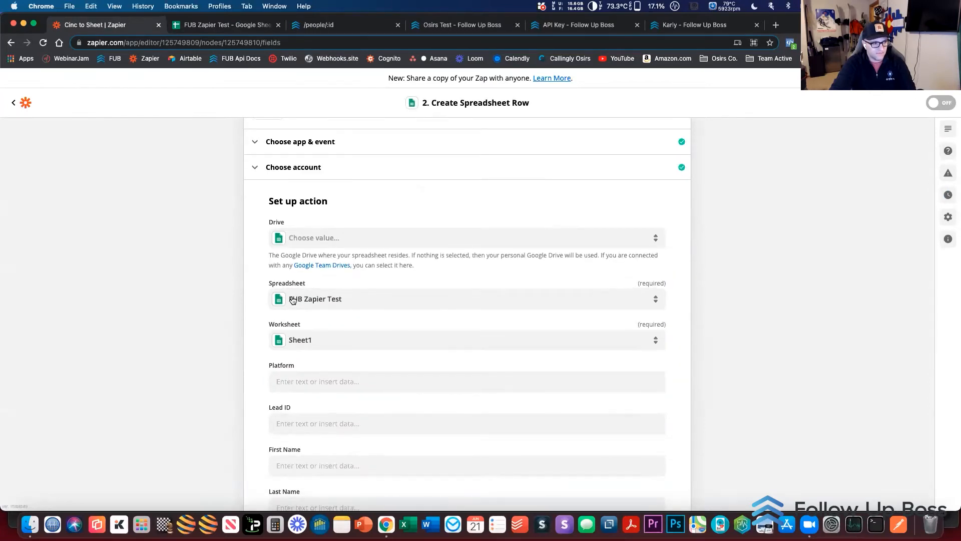
{"action": "scroll", "coordinate": [208, 313], "scroll_direction": "down", "scroll_amount": 5}
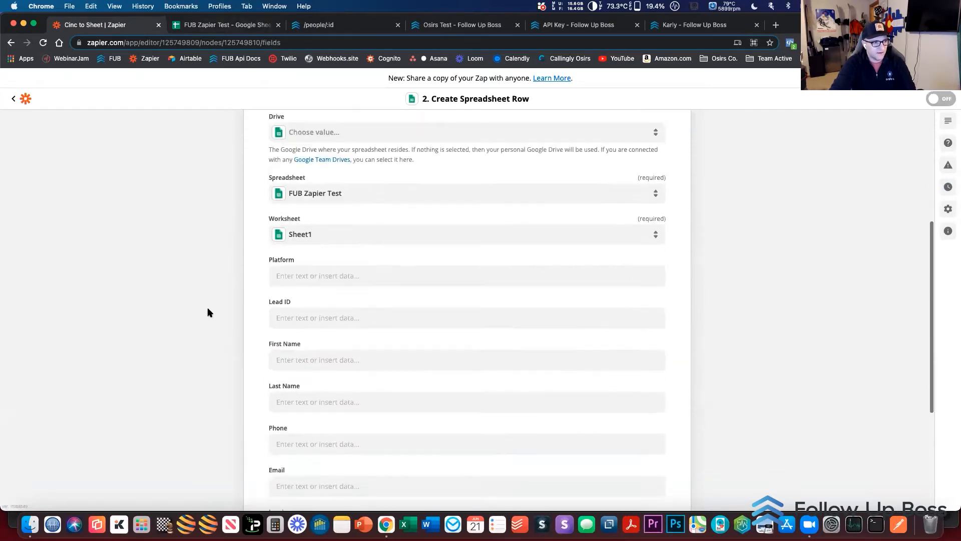
Map the CINC lead's First Name and Last Name to the matching spreadsheet columns
{"action": "left_click", "coordinate": [291, 229]}
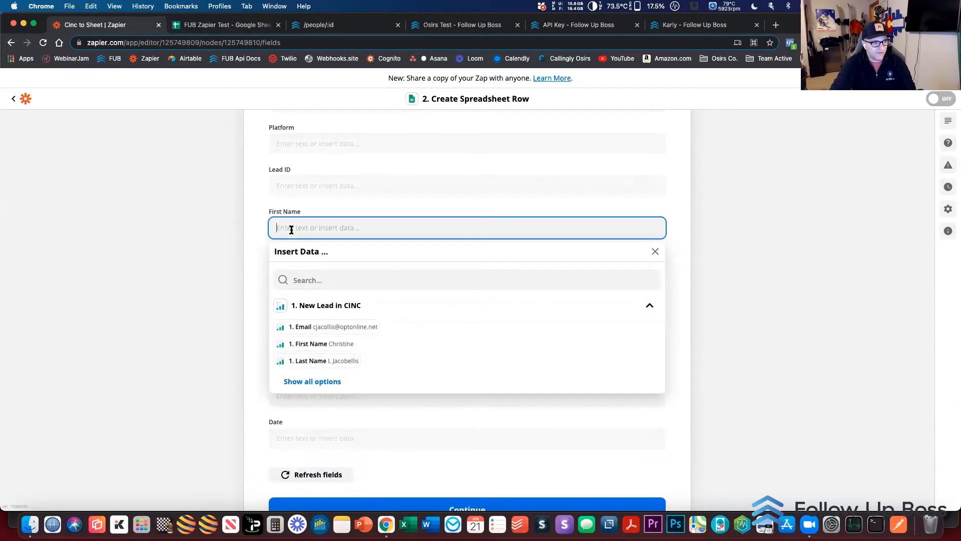
{"action": "left_click", "coordinate": [315, 344]}
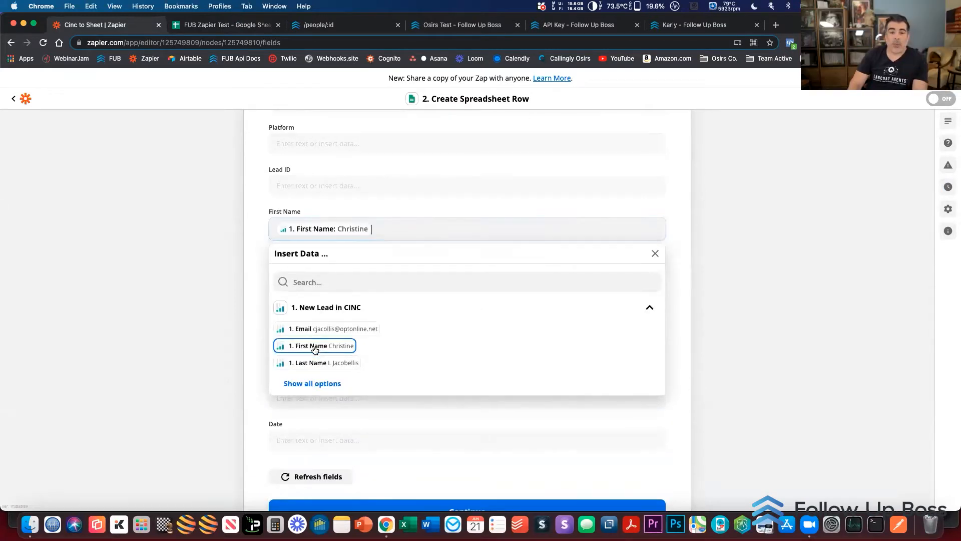
{"action": "left_click", "coordinate": [201, 327]}
{"action": "left_click", "coordinate": [301, 271]}
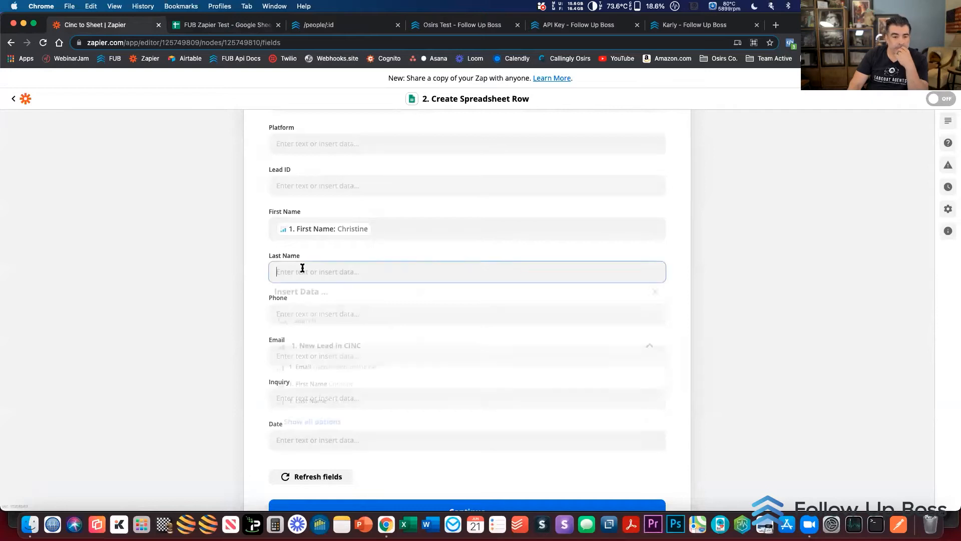
{"action": "left_click", "coordinate": [307, 404]}
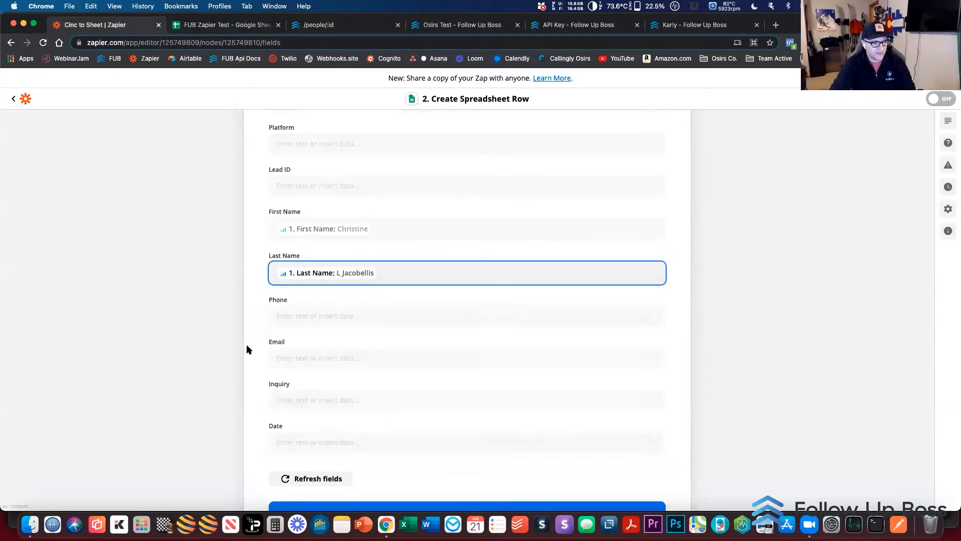
Leave the Cinc to Sheet Zap and open the Sheets to Zap from the same folder
{"action": "scroll", "coordinate": [247, 349], "scroll_direction": "down", "scroll_amount": 2}
{"action": "scroll", "coordinate": [246, 349], "scroll_direction": "up", "scroll_amount": 10}
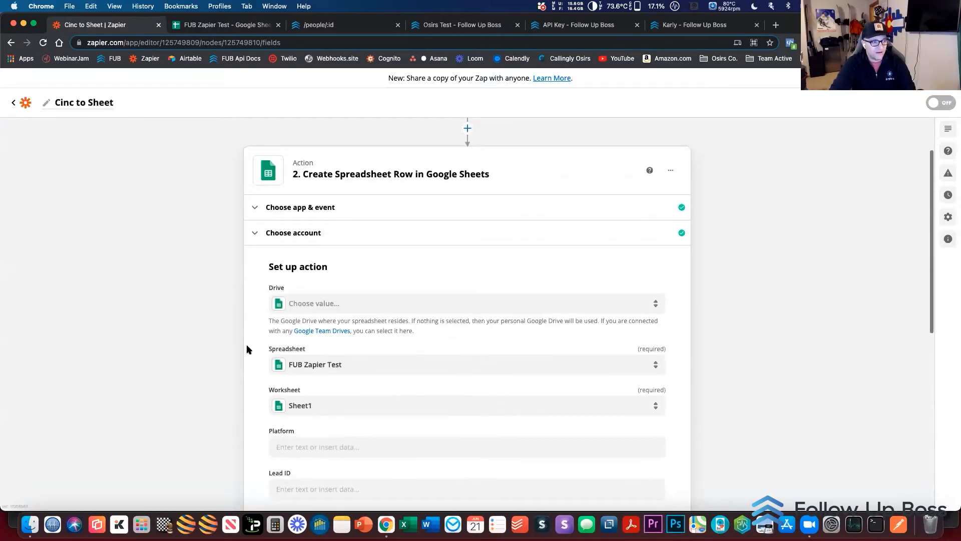
{"action": "scroll", "coordinate": [157, 198], "scroll_direction": "up", "scroll_amount": 2}
{"action": "scroll", "coordinate": [157, 197], "scroll_direction": "down", "scroll_amount": 10}
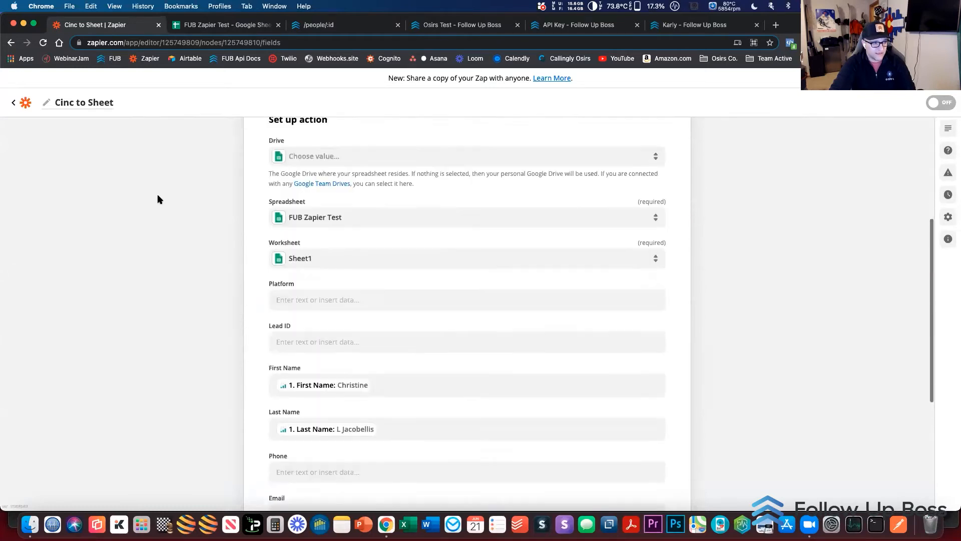
{"action": "scroll", "coordinate": [157, 196], "scroll_direction": "up", "scroll_amount": 10}
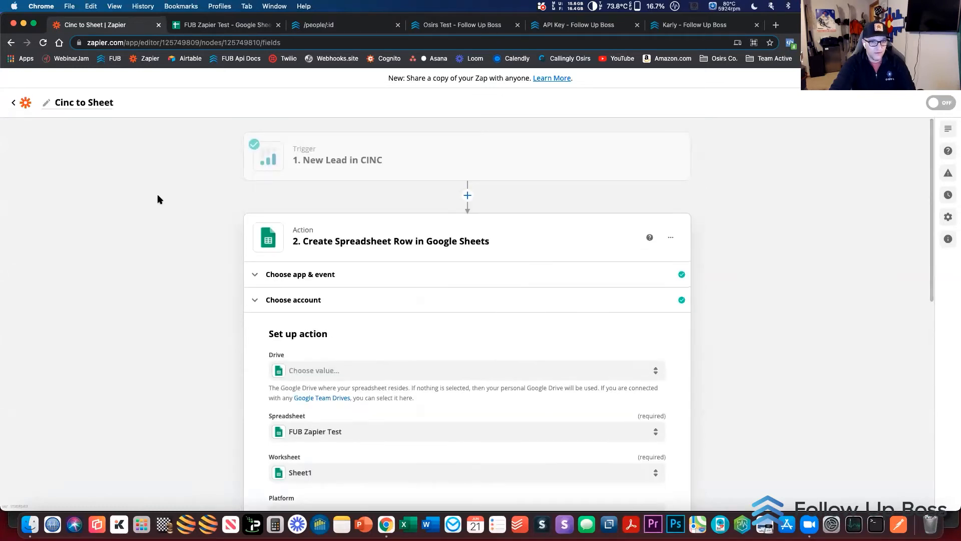
{"action": "left_click", "coordinate": [24, 102]}
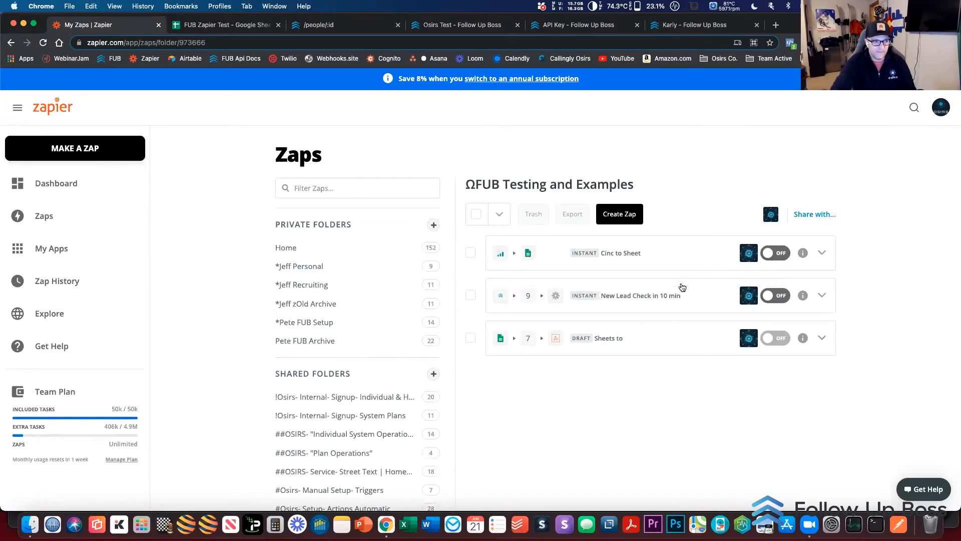
{"action": "left_click", "coordinate": [628, 341]}
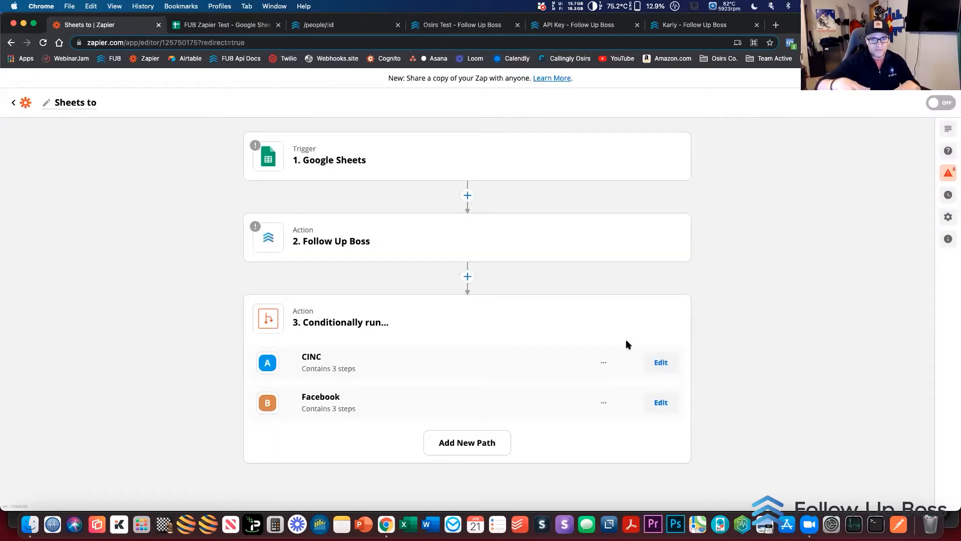
{"action": "mouse_move", "coordinate": [366, 250]}
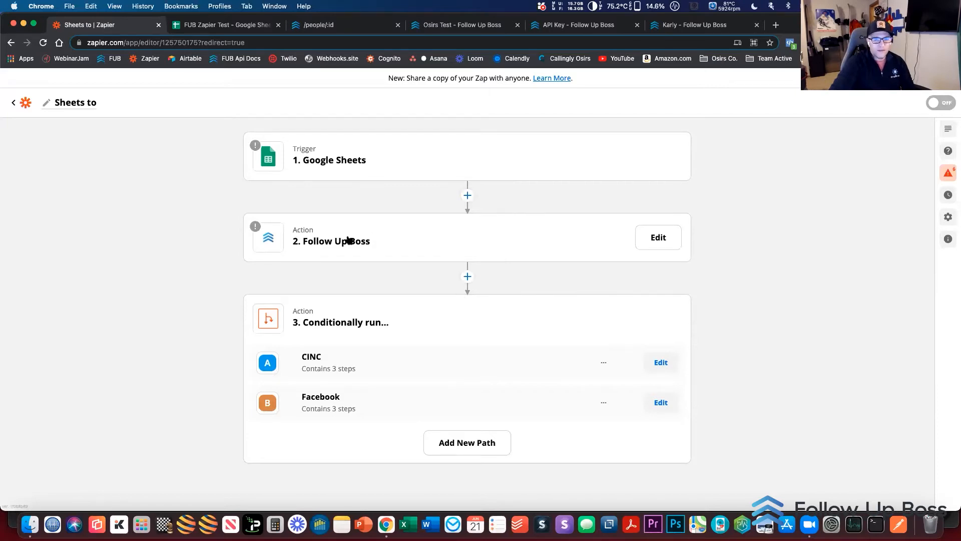
Set the Google Sheets trigger event to New Spreadsheet Row and choose the osirs.co #20 Google Sheets account for it
{"action": "left_click", "coordinate": [326, 158]}
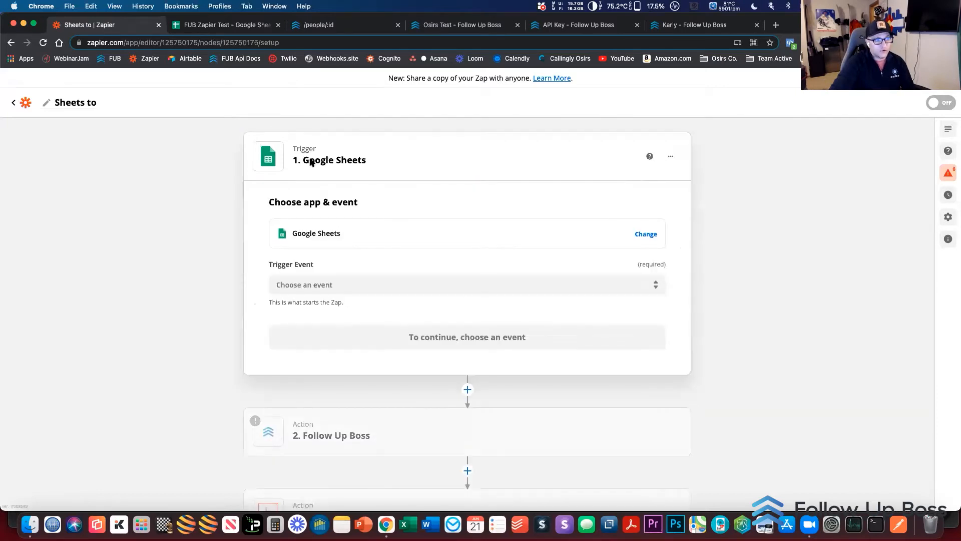
{"action": "left_click", "coordinate": [330, 284]}
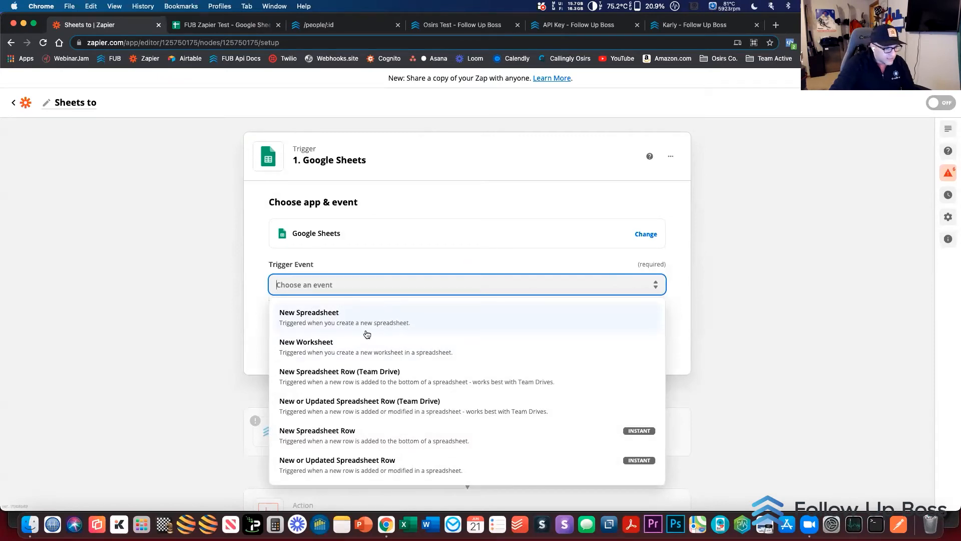
{"action": "left_click", "coordinate": [360, 424]}
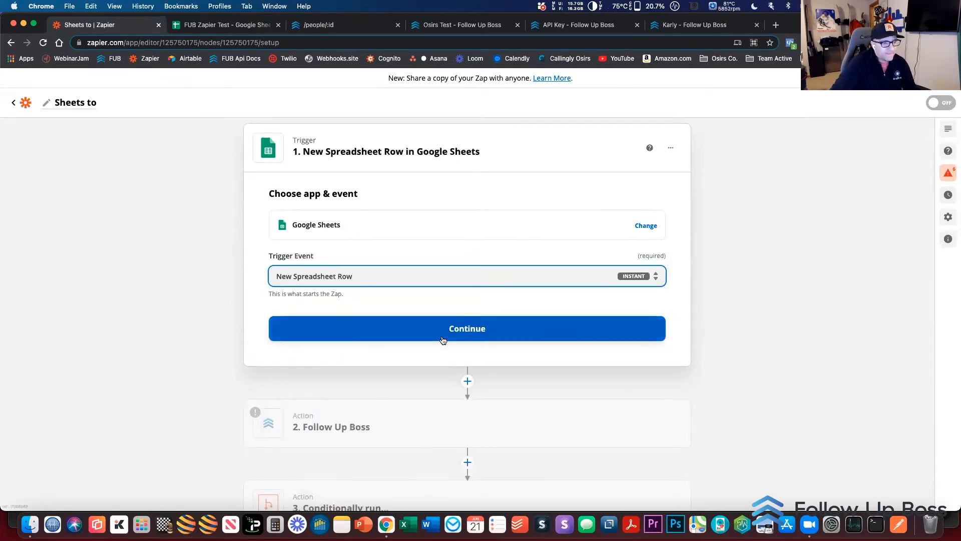
{"action": "left_click", "coordinate": [450, 333]}
{"action": "left_click", "coordinate": [333, 258]}
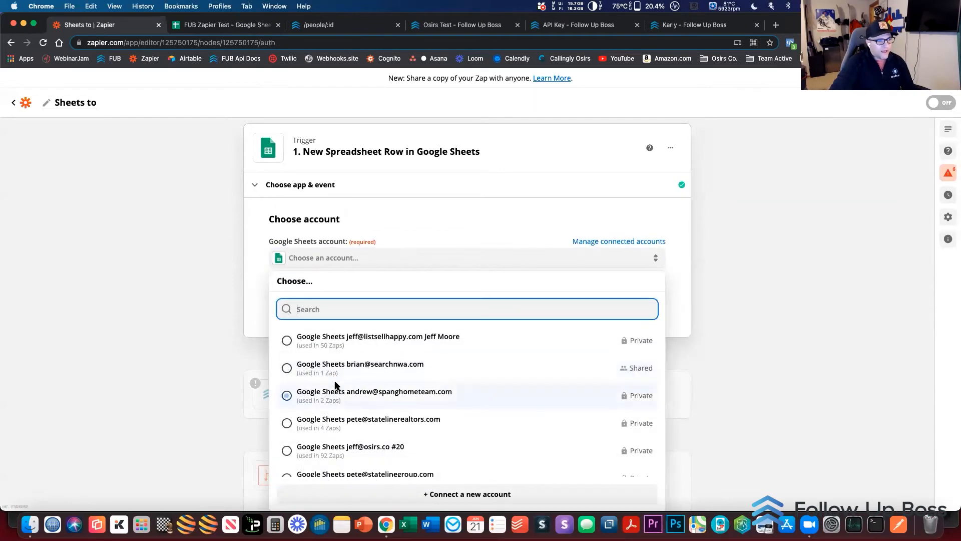
{"action": "left_click", "coordinate": [350, 450]}
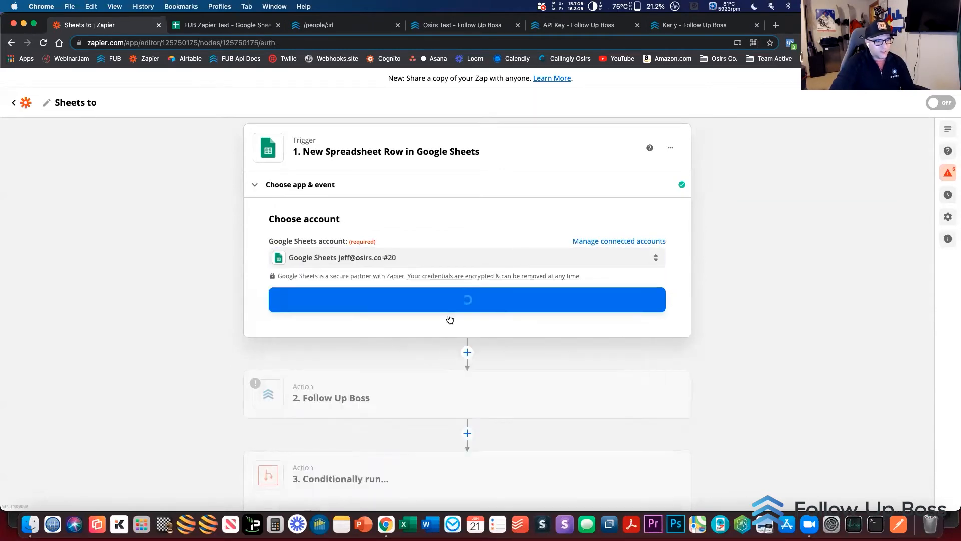
{"action": "left_click", "coordinate": [488, 301]}
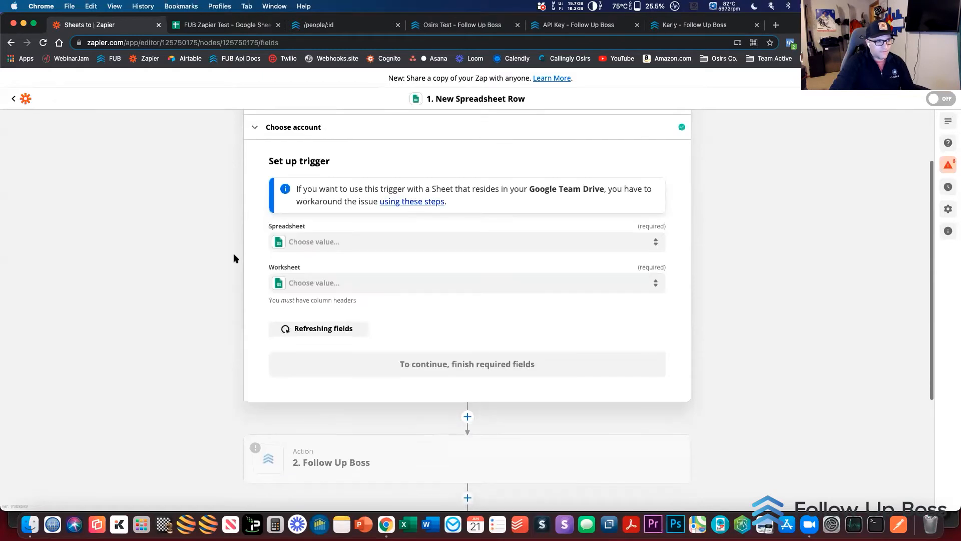
Choose the FUB Zapier Test spreadsheet and its Sheet1 worksheet as the trigger's source
{"action": "left_click", "coordinate": [337, 239]}
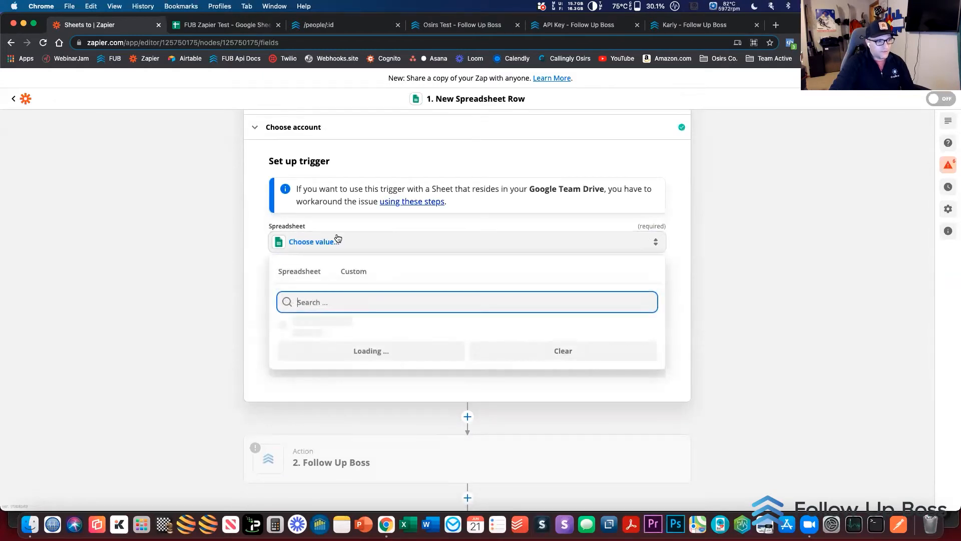
{"action": "type", "text": "fub"}
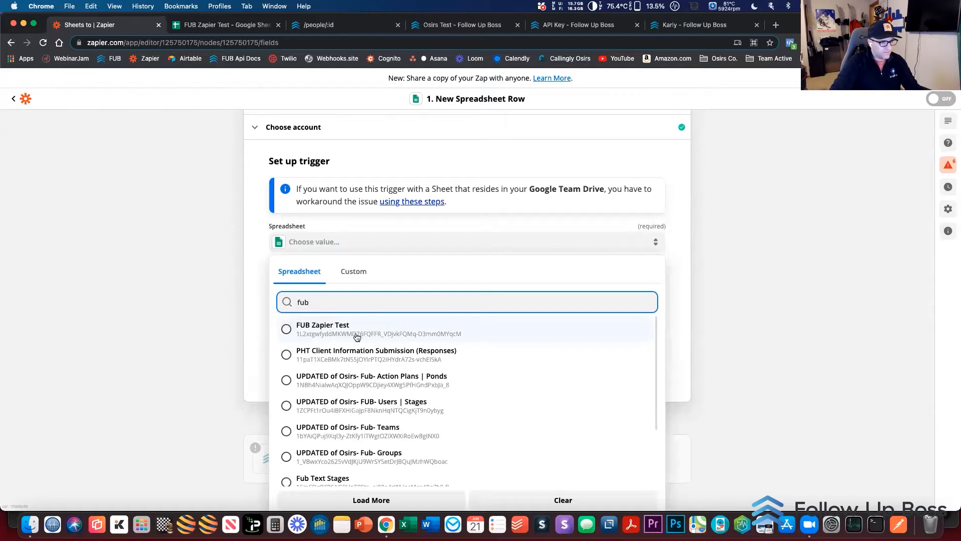
{"action": "left_click", "coordinate": [356, 335]}
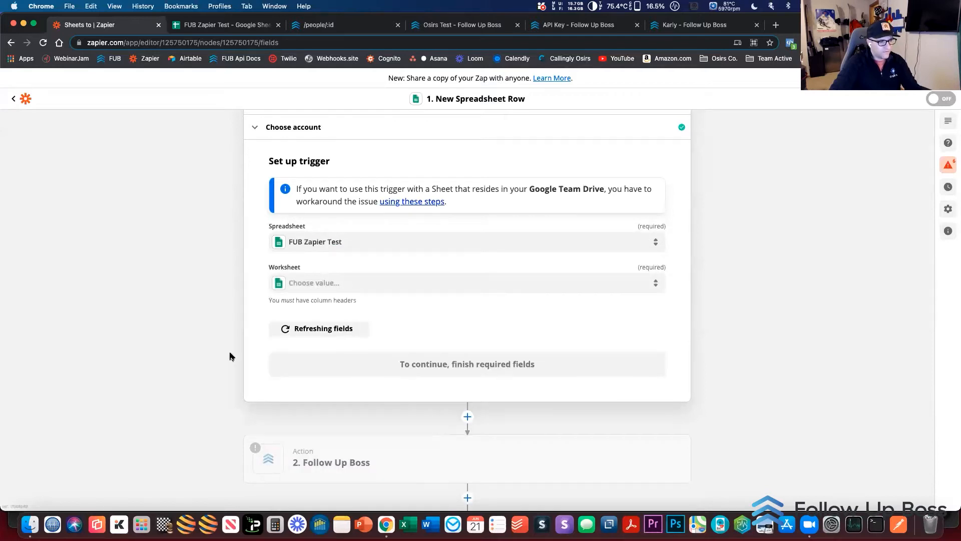
{"action": "left_click", "coordinate": [409, 286]}
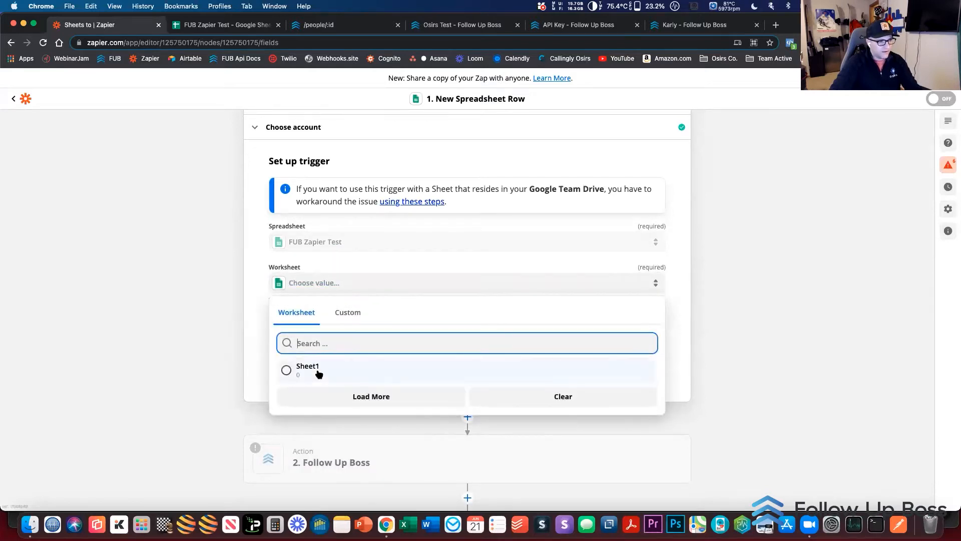
{"action": "left_click", "coordinate": [318, 370]}
Test the spreadsheet row trigger for sample data and proceed to the Follow Up Boss action
{"action": "left_click", "coordinate": [415, 372]}
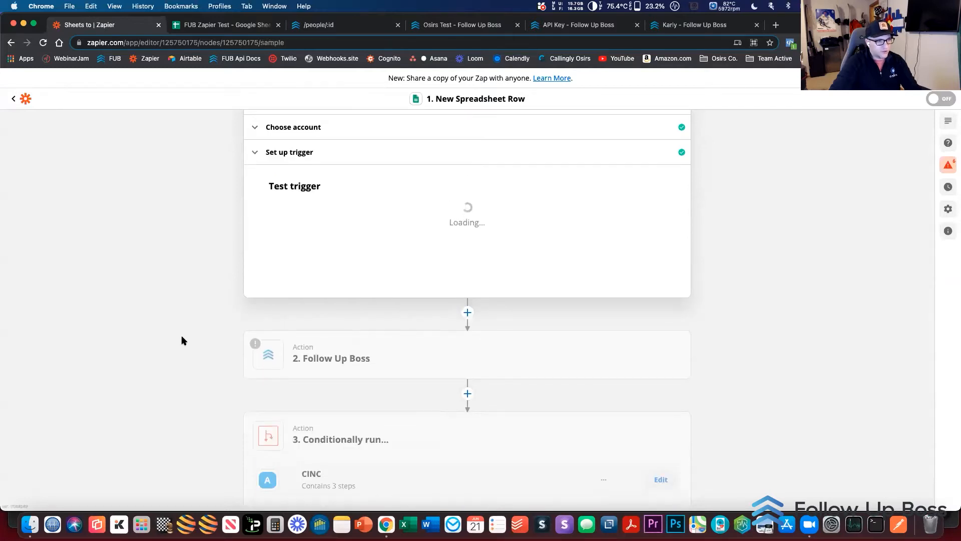
{"action": "left_click", "coordinate": [463, 345]}
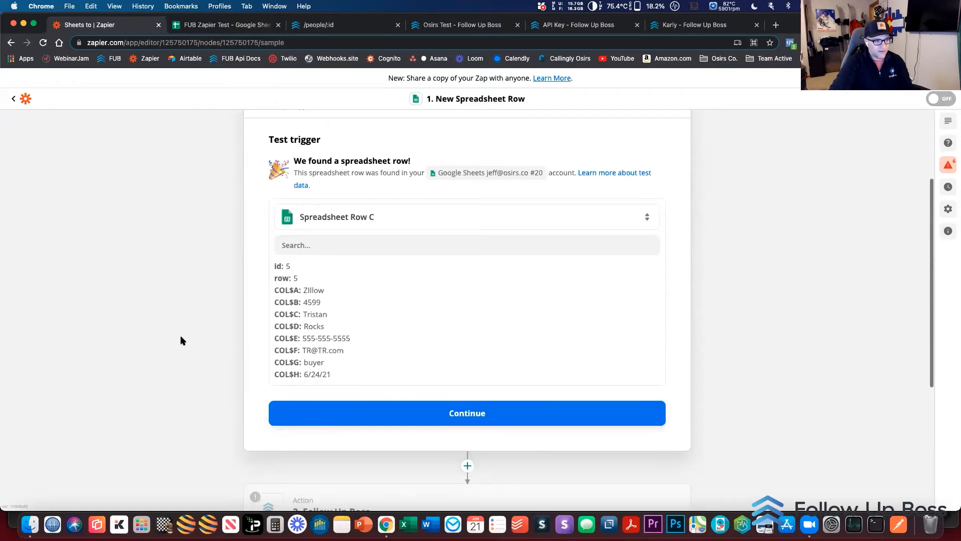
{"action": "left_click", "coordinate": [324, 412]}
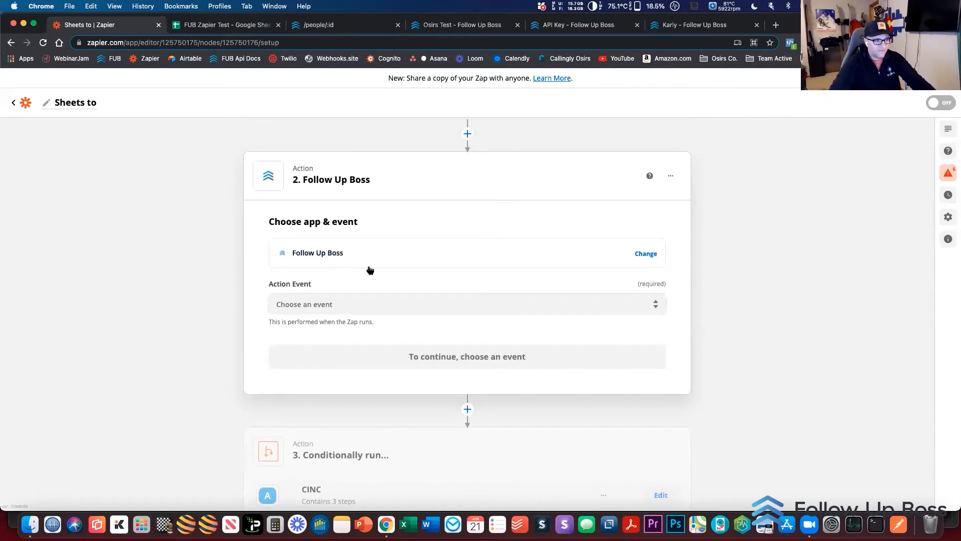
Set the Follow Up Boss action event to Find a Contact and proceed to its account selection
{"action": "left_click", "coordinate": [376, 300]}
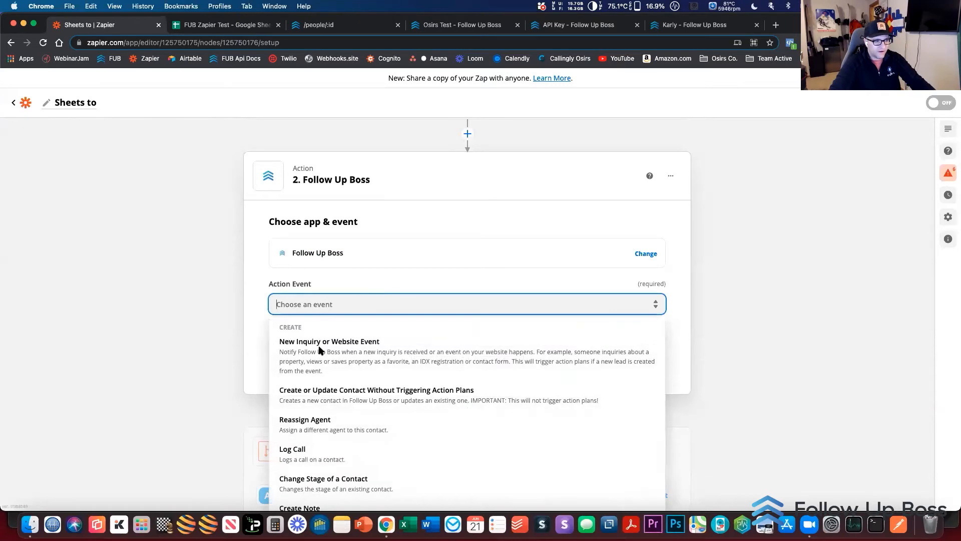
{"action": "scroll", "coordinate": [351, 361], "scroll_direction": "down", "scroll_amount": 2}
{"action": "scroll", "coordinate": [359, 369], "scroll_direction": "down", "scroll_amount": 5}
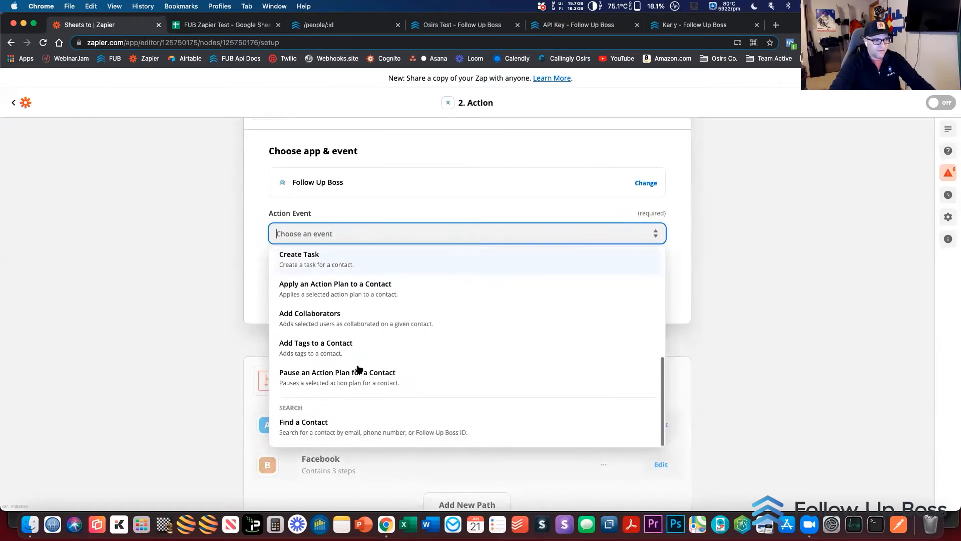
{"action": "left_click", "coordinate": [336, 435]}
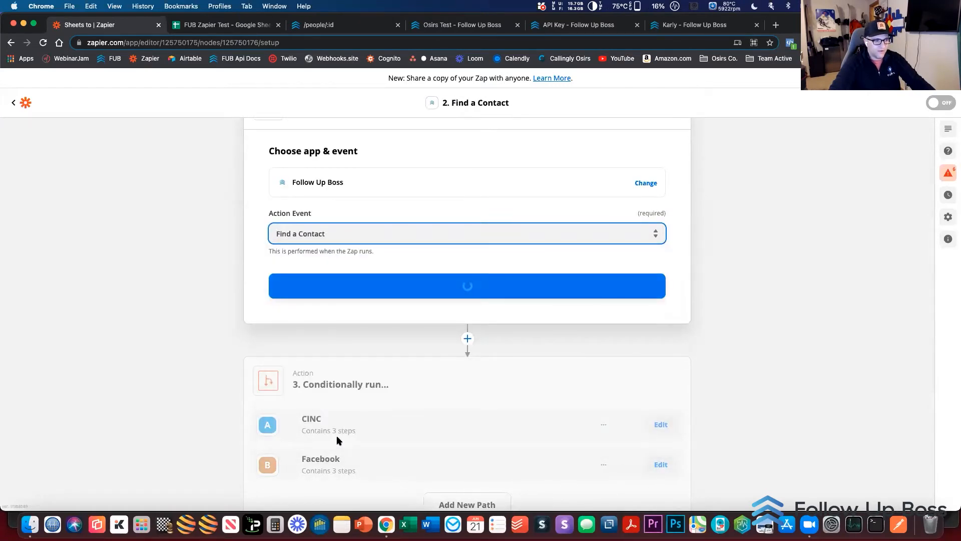
{"action": "left_click", "coordinate": [435, 286]}
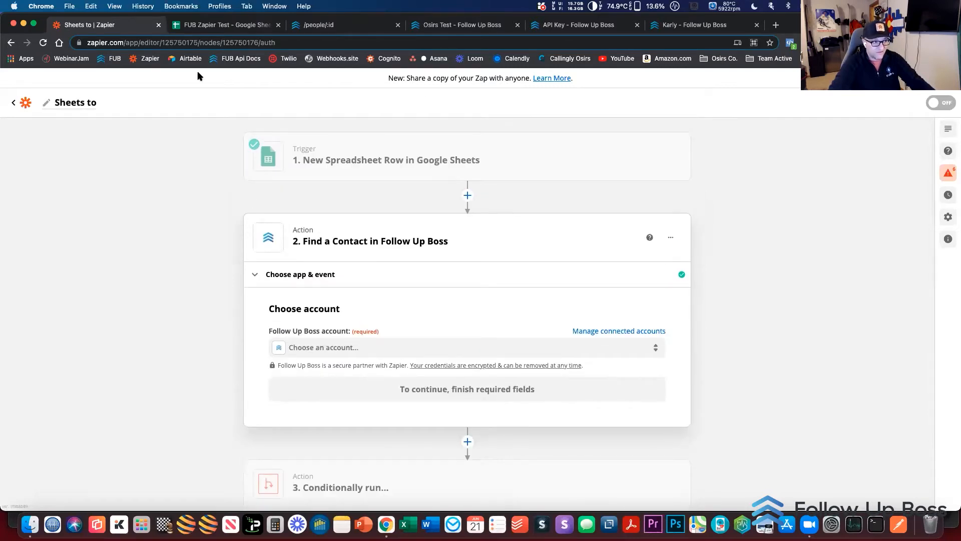
Check the lead rows in the FUB Zapier Test spreadsheet, then review the conditional paths in the Sheets to Zap
{"action": "left_click", "coordinate": [209, 26]}
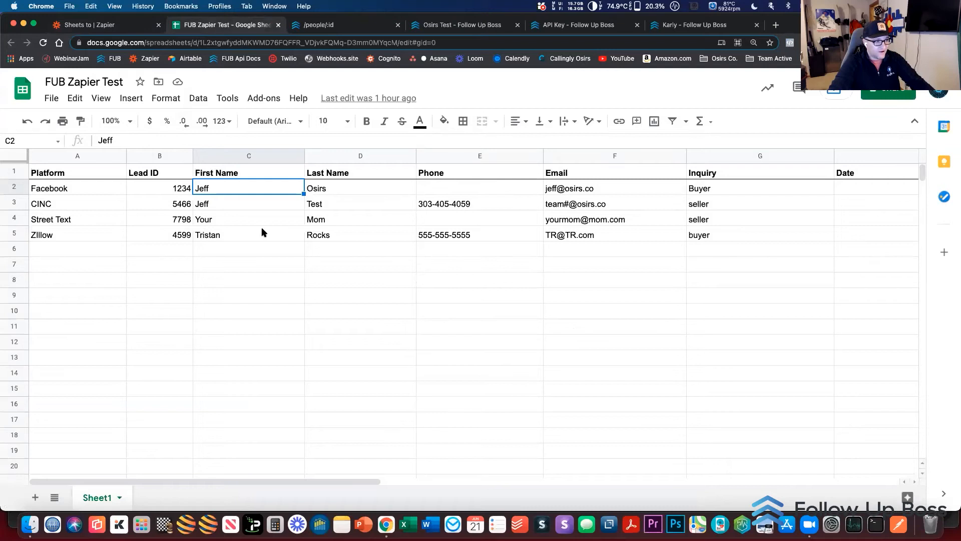
{"action": "left_click", "coordinate": [119, 24]}
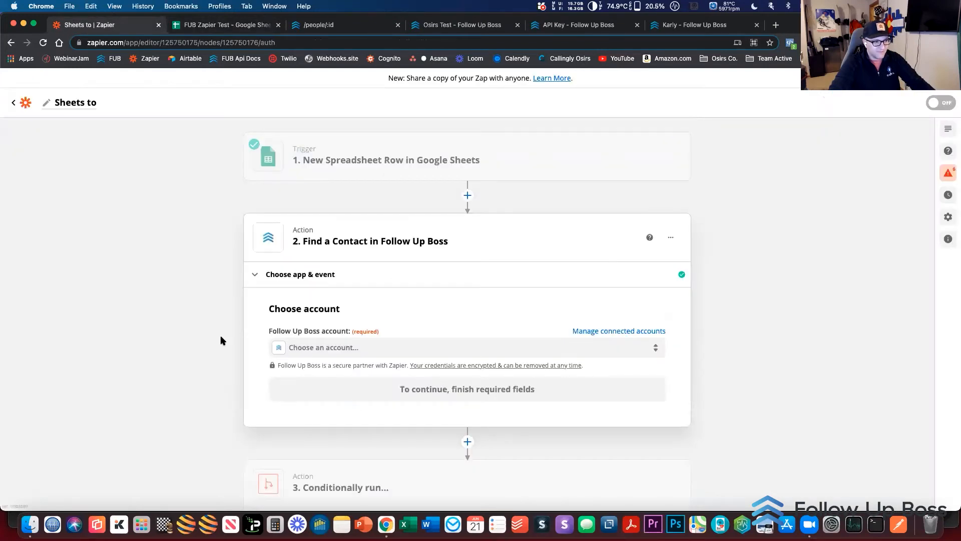
{"action": "scroll", "coordinate": [222, 340], "scroll_direction": "down", "scroll_amount": 3}
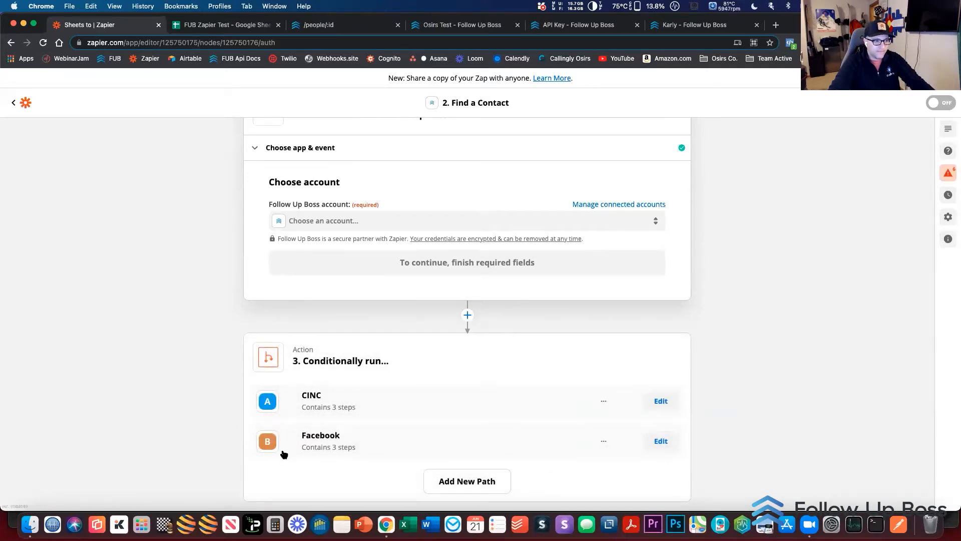
Open the CINC path's rules and select the spreadsheet row's Platform as the field to evaluate
{"action": "left_click", "coordinate": [662, 402]}
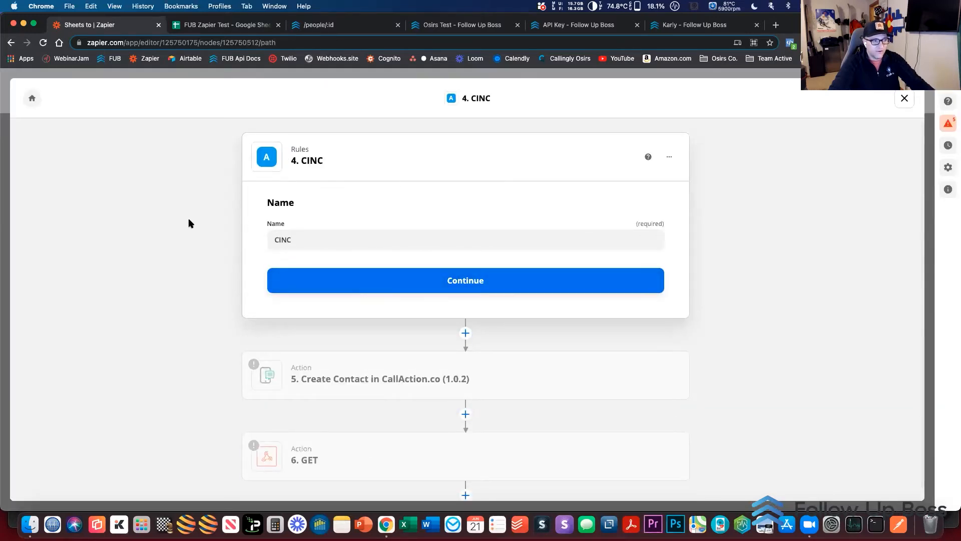
{"action": "left_click", "coordinate": [429, 287]}
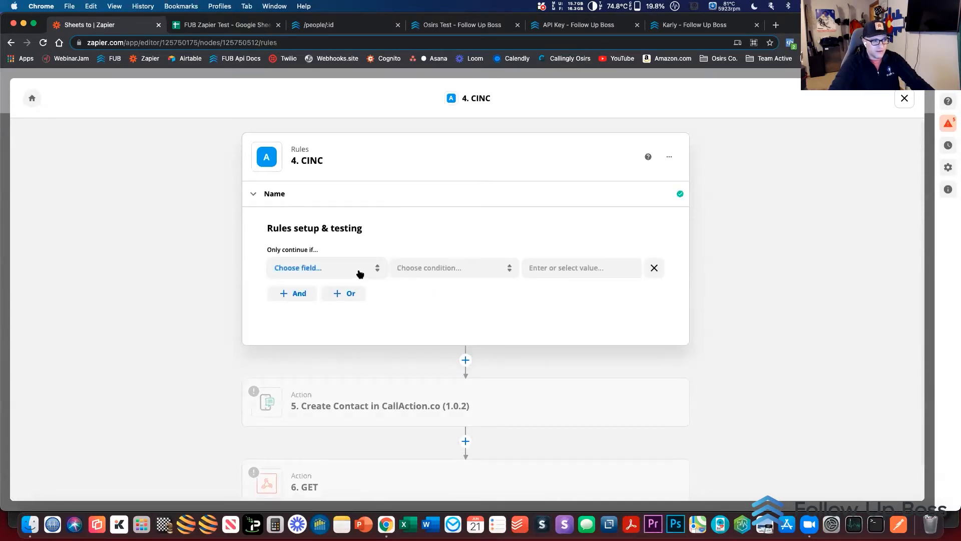
{"action": "left_click", "coordinate": [359, 272]}
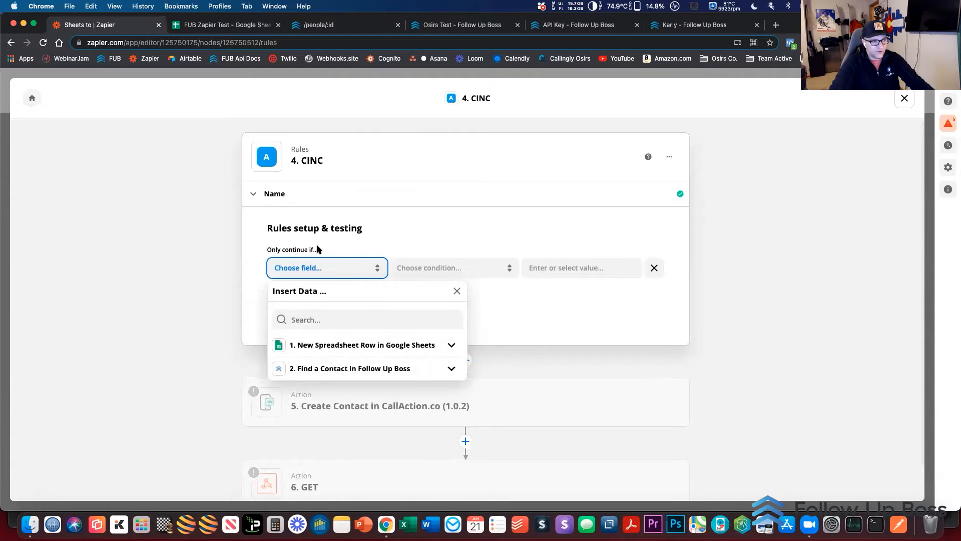
{"action": "left_click", "coordinate": [336, 345]}
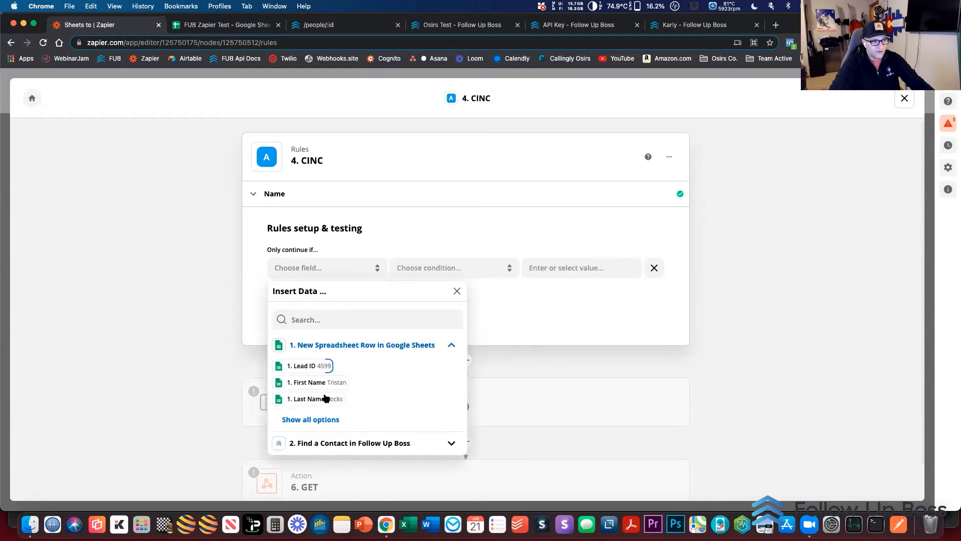
{"action": "left_click", "coordinate": [318, 420]}
{"action": "scroll", "coordinate": [256, 412], "scroll_direction": "down", "scroll_amount": 1}
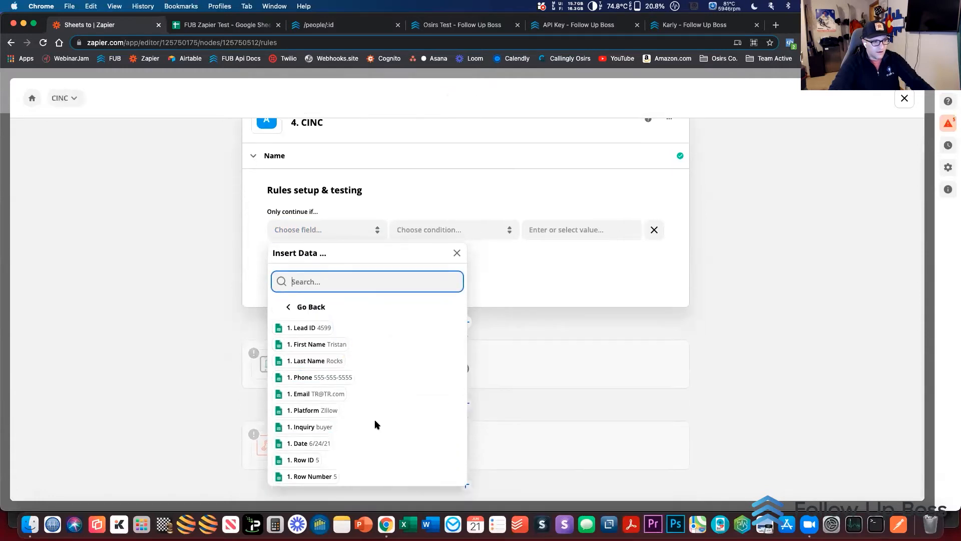
{"action": "left_click", "coordinate": [307, 411]}
Complete the CINC path rule with the condition (Text) Contains and the value CINC, and test it against the sample data
{"action": "left_click", "coordinate": [428, 231]}
{"action": "left_click", "coordinate": [431, 259]}
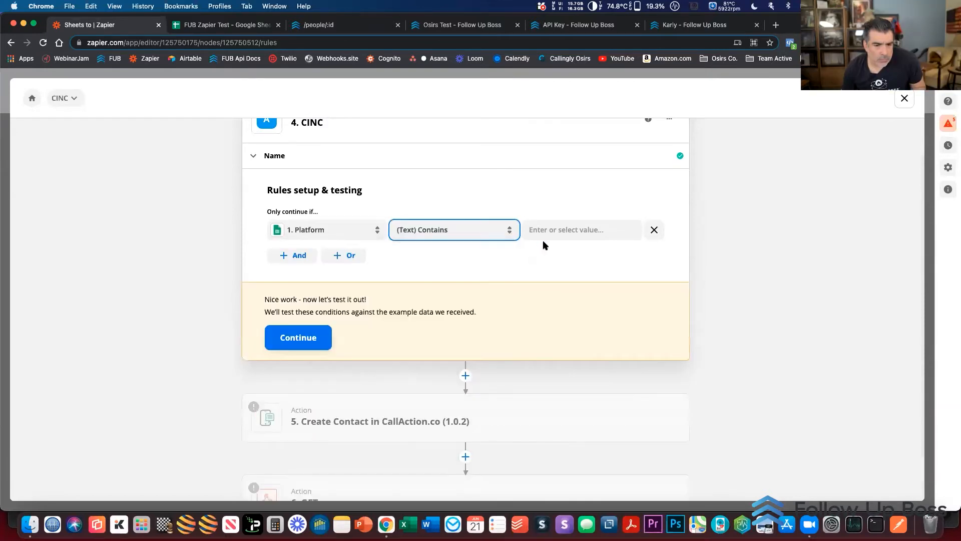
{"action": "left_click", "coordinate": [556, 229]}
{"action": "type", "text": "CINCO"}
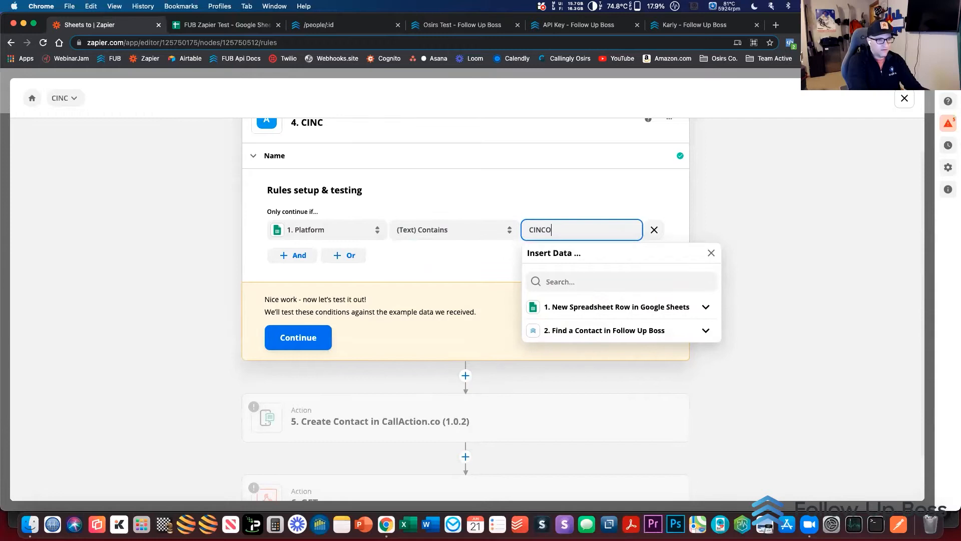
{"action": "left_click", "coordinate": [291, 339]}
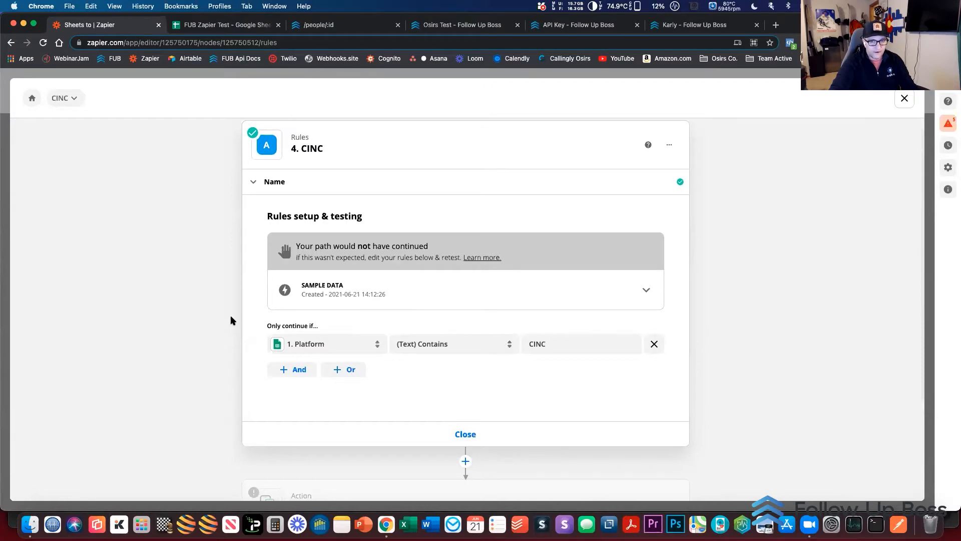
Compare the CINC rule's test result with the Platform entries in the FUB Zapier Test spreadsheet
{"action": "scroll", "coordinate": [230, 320], "scroll_direction": "down", "scroll_amount": 1}
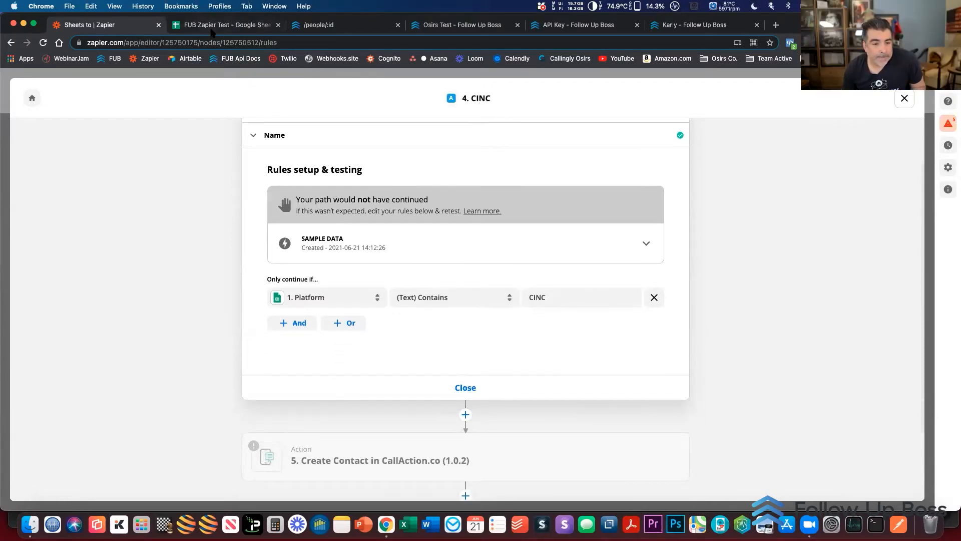
{"action": "left_click", "coordinate": [211, 30]}
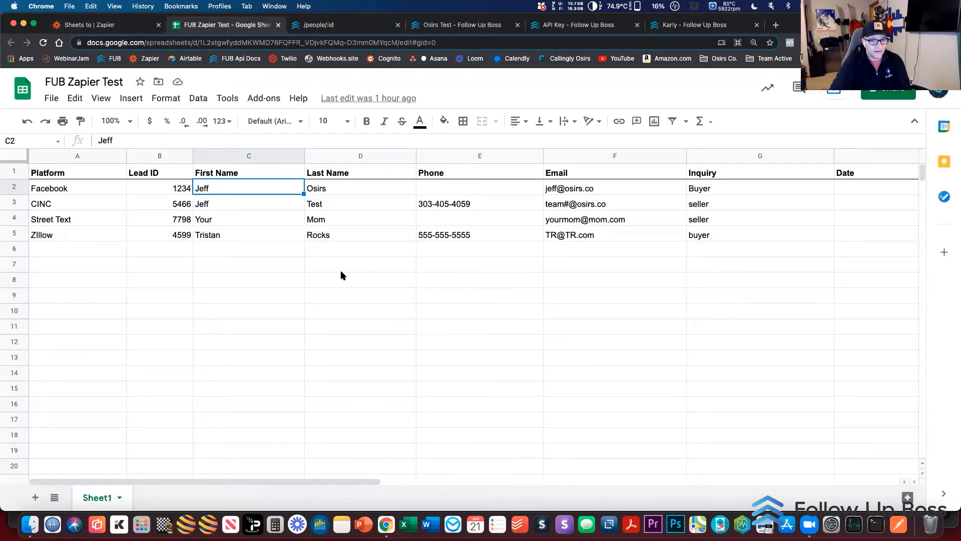
{"action": "left_click", "coordinate": [78, 25]}
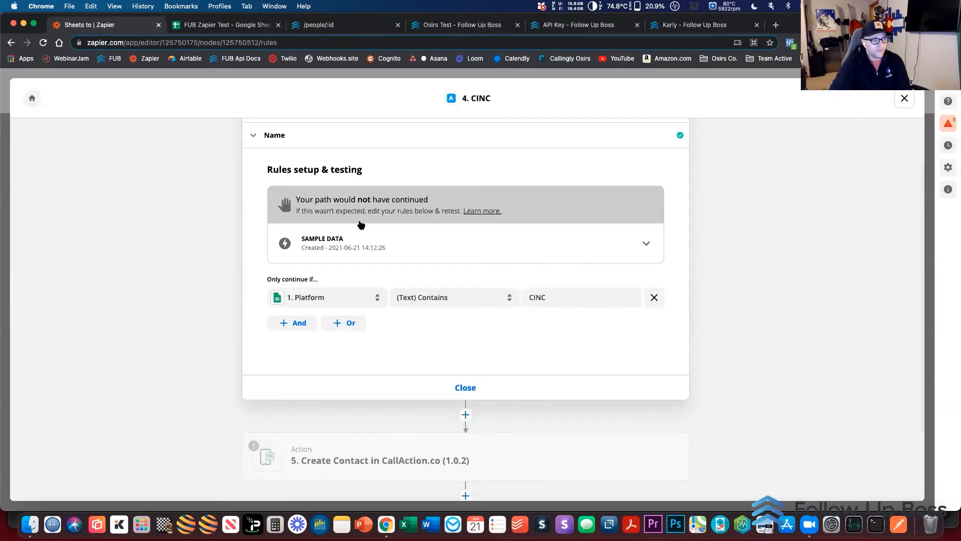
Open the CINC path's GET webhook action and examine its URL and query string parameter setup
{"action": "scroll", "coordinate": [240, 358], "scroll_direction": "down", "scroll_amount": 3}
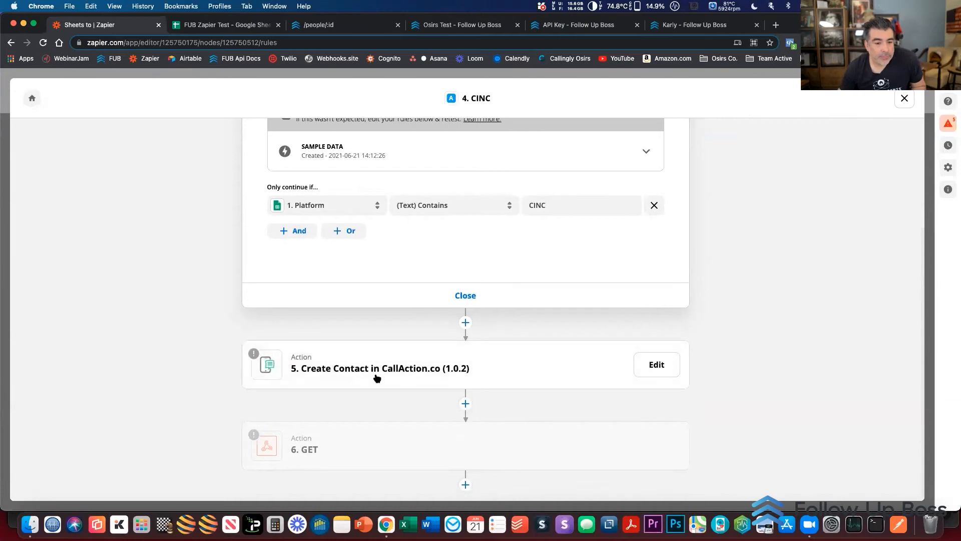
{"action": "left_click", "coordinate": [380, 442]}
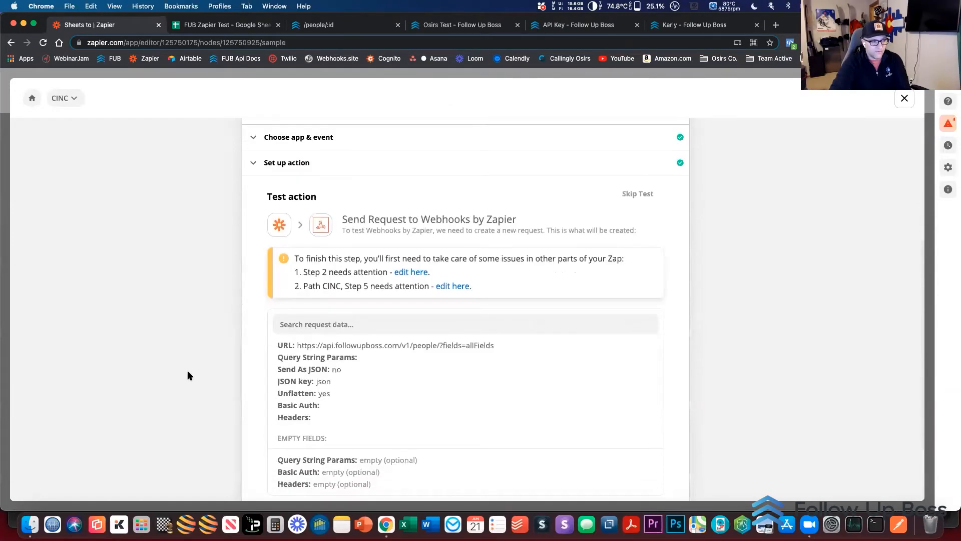
{"action": "left_click", "coordinate": [289, 165]}
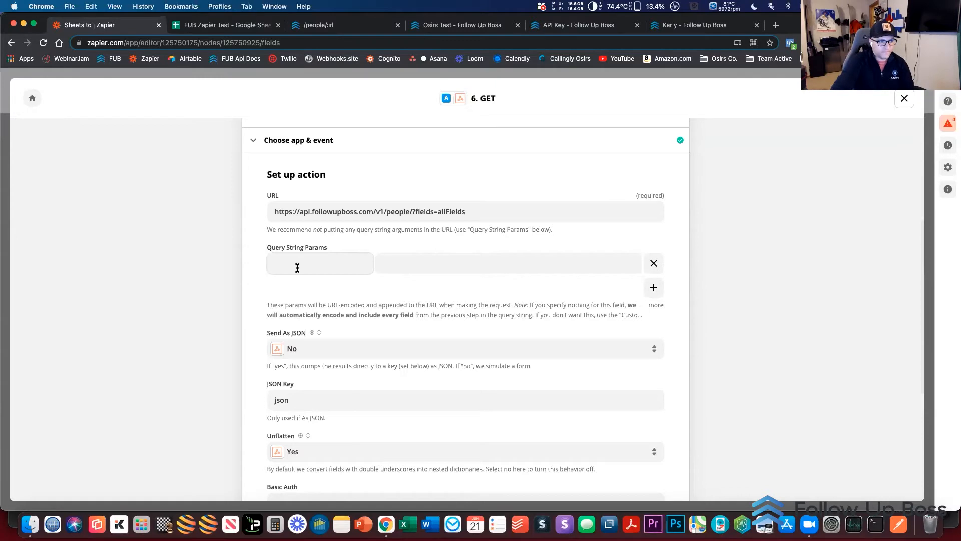
{"action": "scroll", "coordinate": [297, 267], "scroll_direction": "up", "scroll_amount": 3}
{"action": "scroll", "coordinate": [297, 269], "scroll_direction": "up", "scroll_amount": 1}
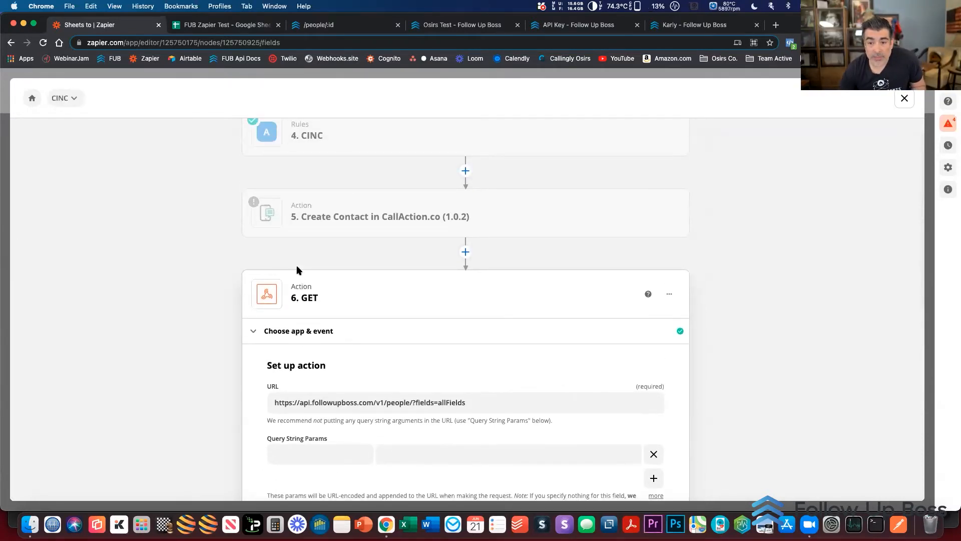
Check the zap's available conditional paths, and leave the CINC path for the zap's step overview
{"action": "scroll", "coordinate": [296, 269], "scroll_direction": "up", "scroll_amount": 1}
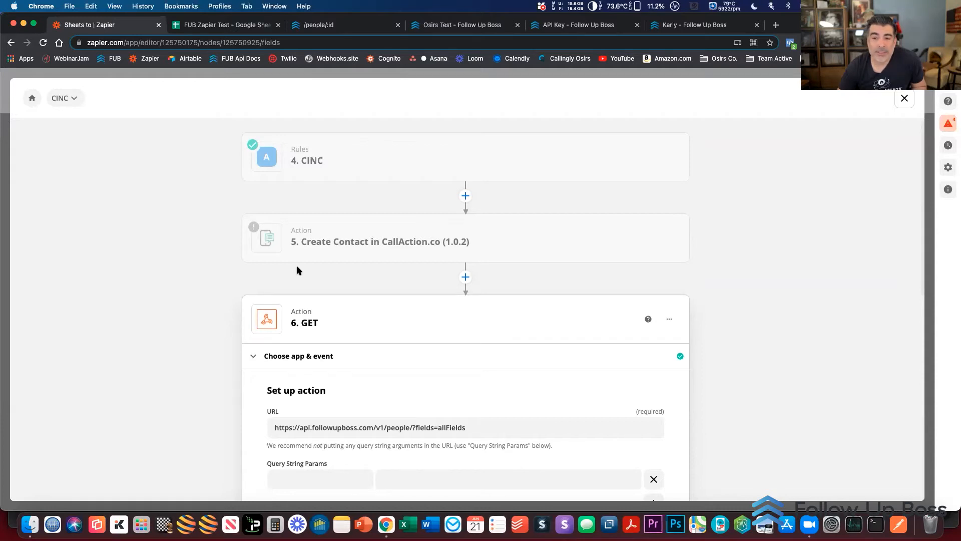
{"action": "left_click", "coordinate": [72, 99]}
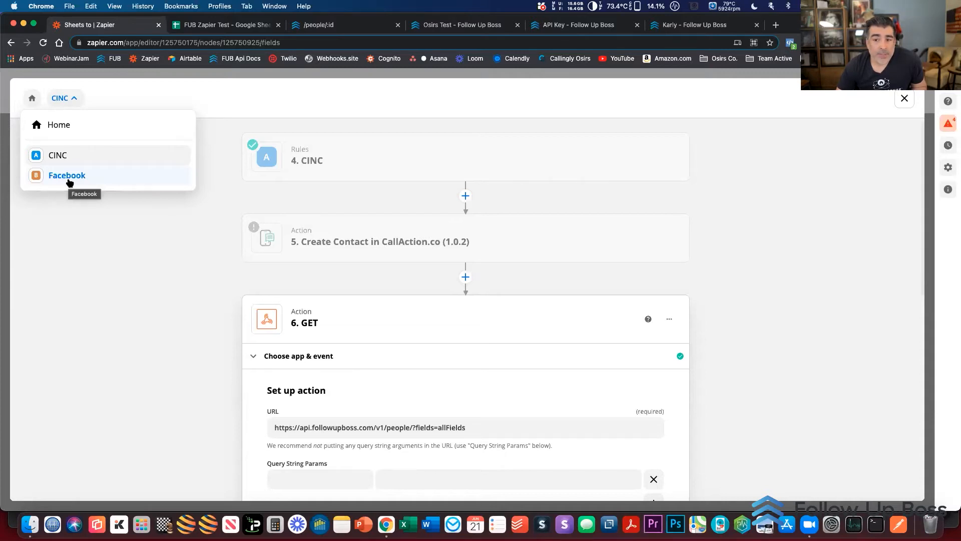
{"action": "left_click", "coordinate": [124, 273]}
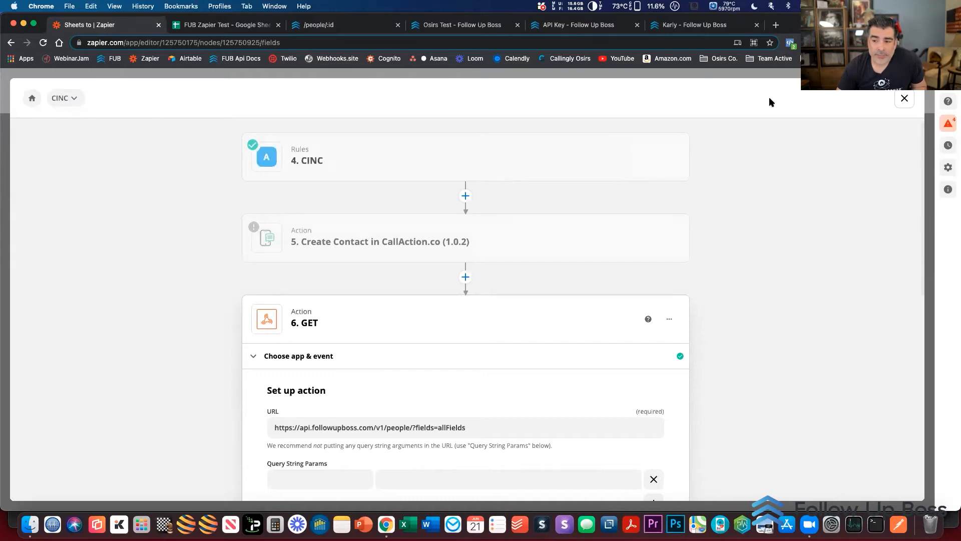
{"action": "left_click", "coordinate": [905, 98]}
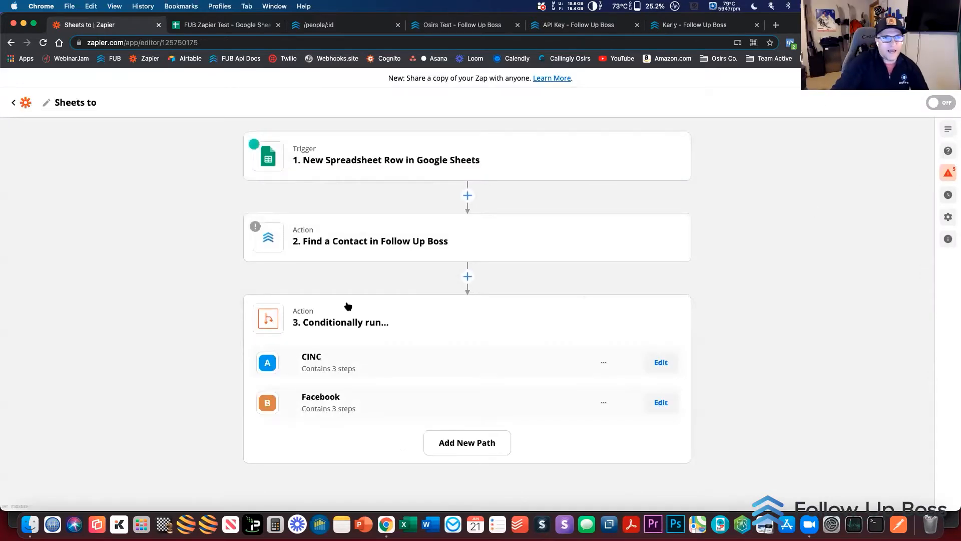
{"action": "scroll", "coordinate": [279, 298], "scroll_direction": "down", "scroll_amount": 1}
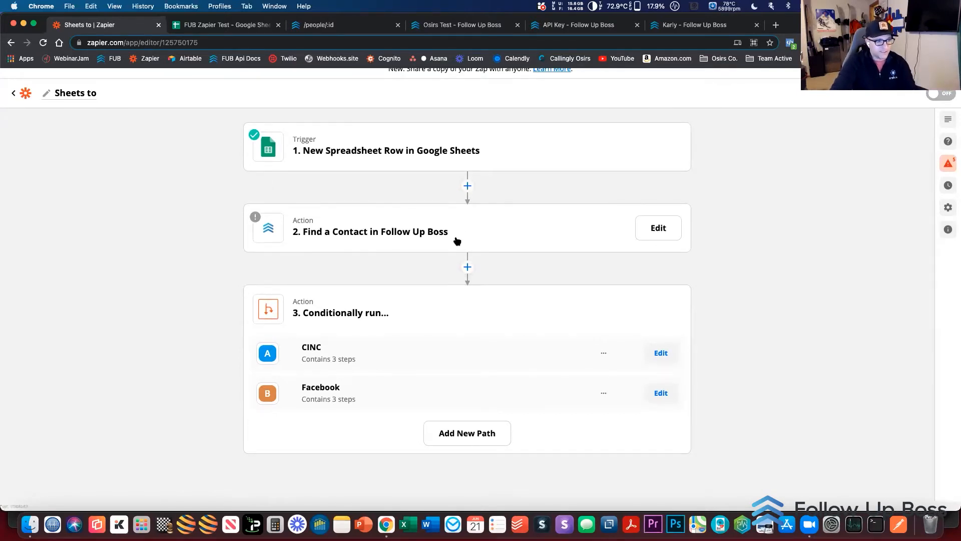
Start a new action after the Find a Contact step, search its apps for Craigs, and clear the search
{"action": "left_click", "coordinate": [467, 267]}
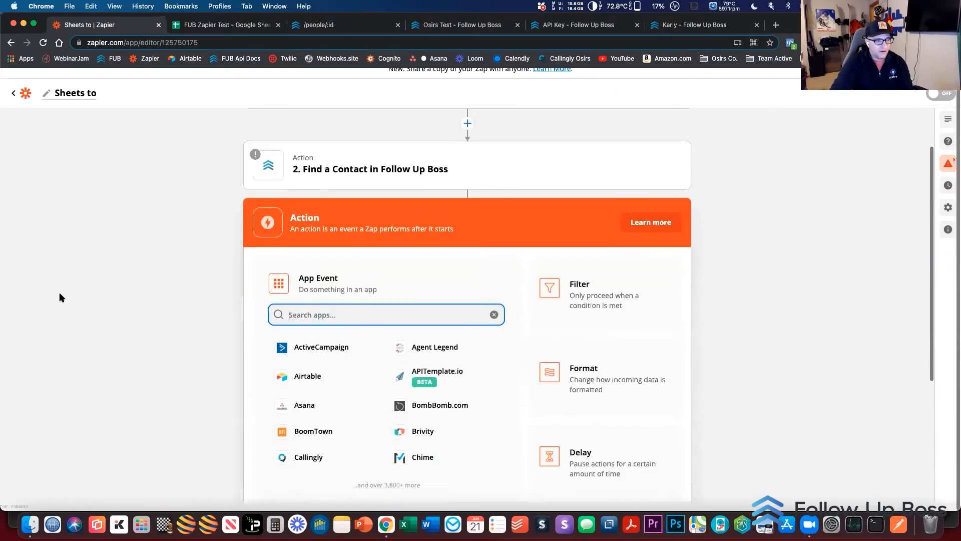
{"action": "type", "text": "craig"}
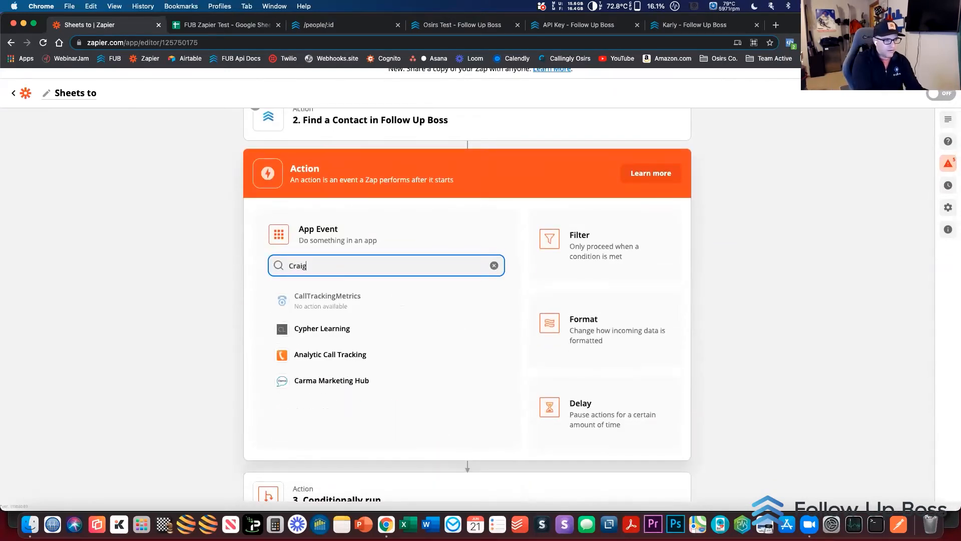
{"action": "type", "text": "s"}
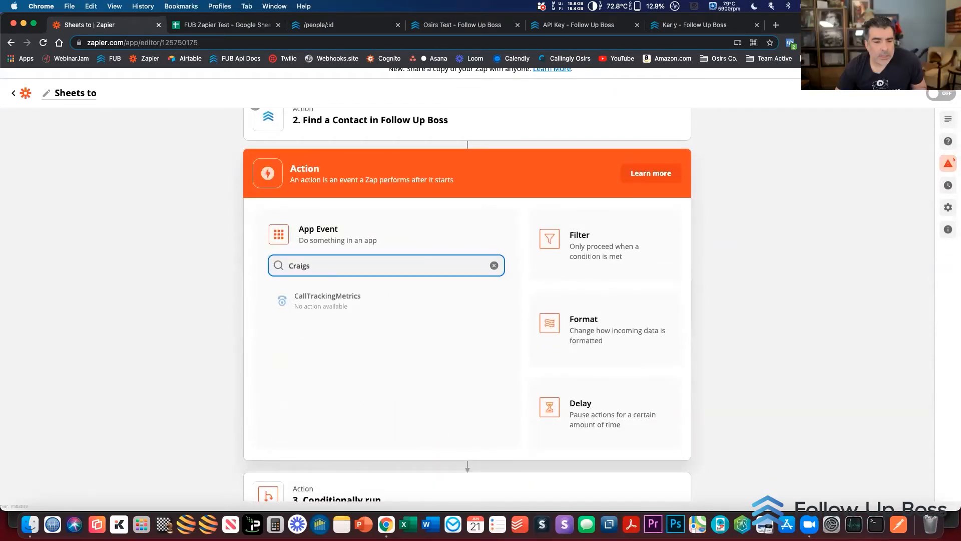
{"action": "key", "text": "super+a"}
{"action": "key", "text": "BackSpace"}
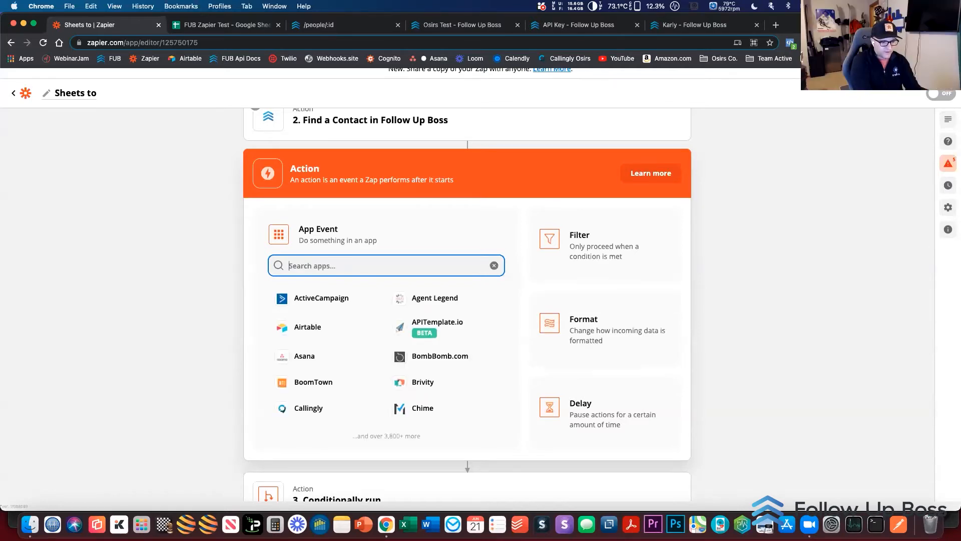
Search the new action's apps for Call, browse the matching calling apps, and dismiss the app picker
{"action": "type", "text": "Call"}
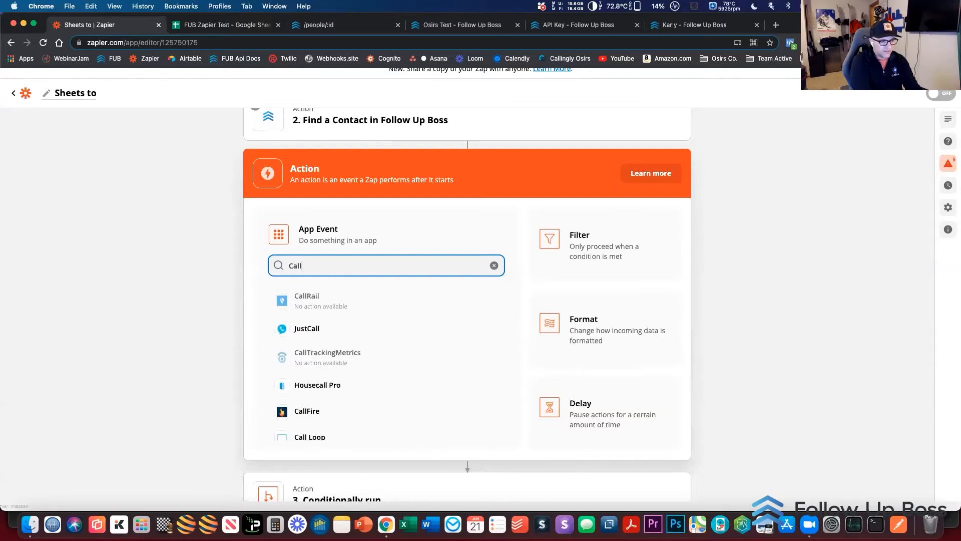
{"action": "scroll", "coordinate": [294, 344], "scroll_direction": "down", "scroll_amount": 3}
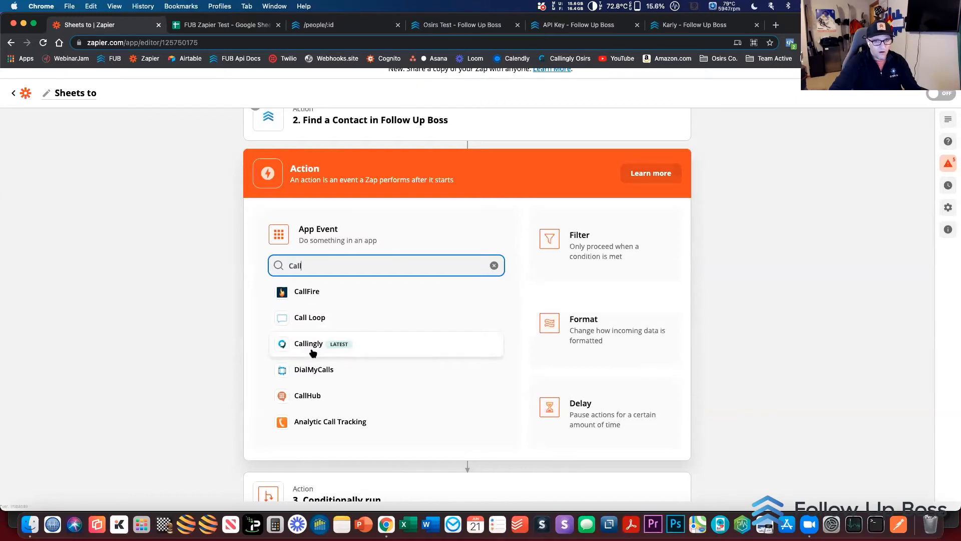
{"action": "scroll", "coordinate": [383, 354], "scroll_direction": "down", "scroll_amount": 2}
{"action": "scroll", "coordinate": [383, 354], "scroll_direction": "down", "scroll_amount": 5}
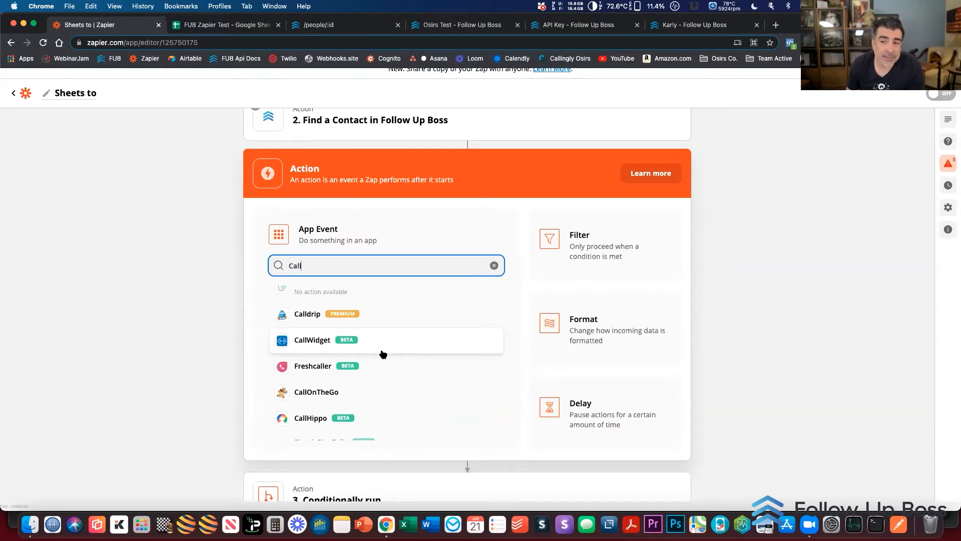
{"action": "scroll", "coordinate": [383, 354], "scroll_direction": "up", "scroll_amount": 5}
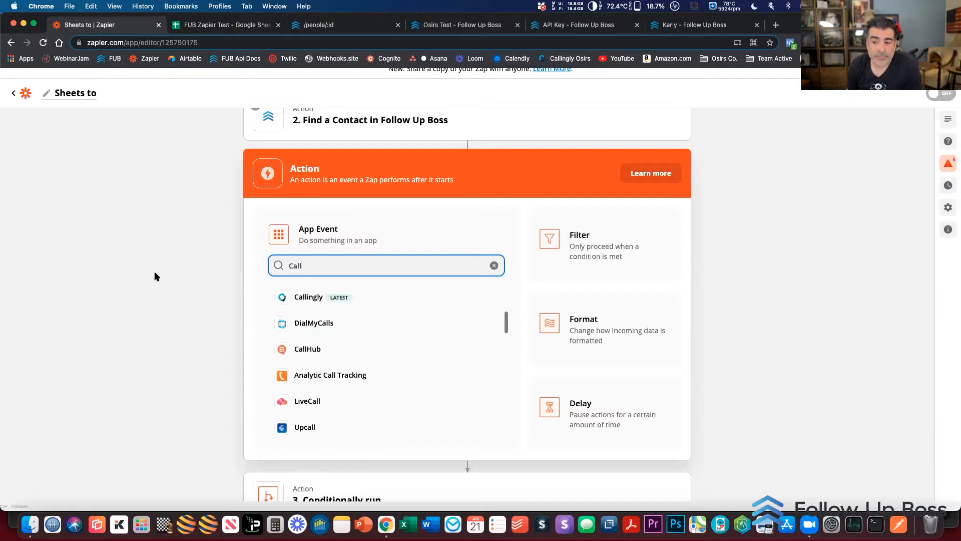
{"action": "left_click", "coordinate": [156, 276]}
Return to the zap list and open the New Lead Check in 10 min zap's New Contact trigger
{"action": "left_click", "coordinate": [28, 95]}
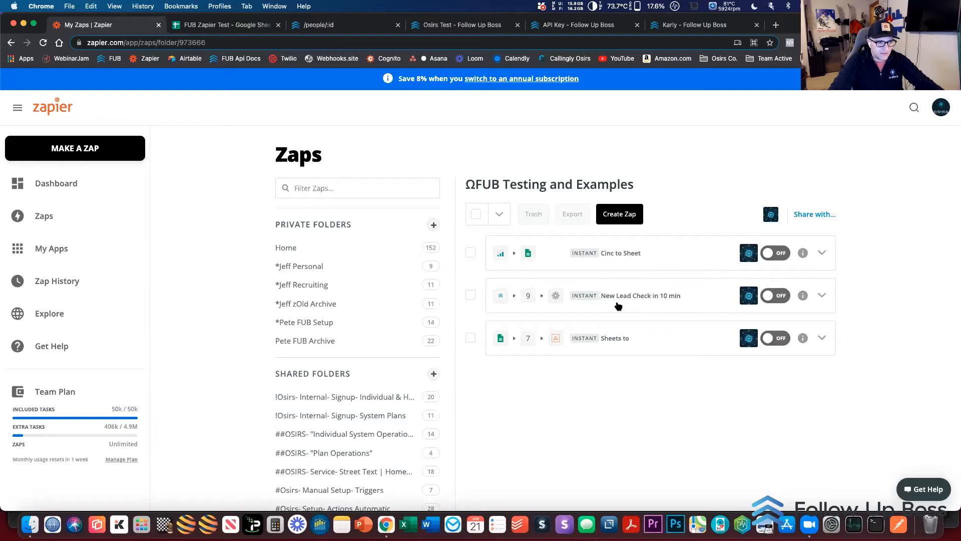
{"action": "left_click", "coordinate": [618, 305]}
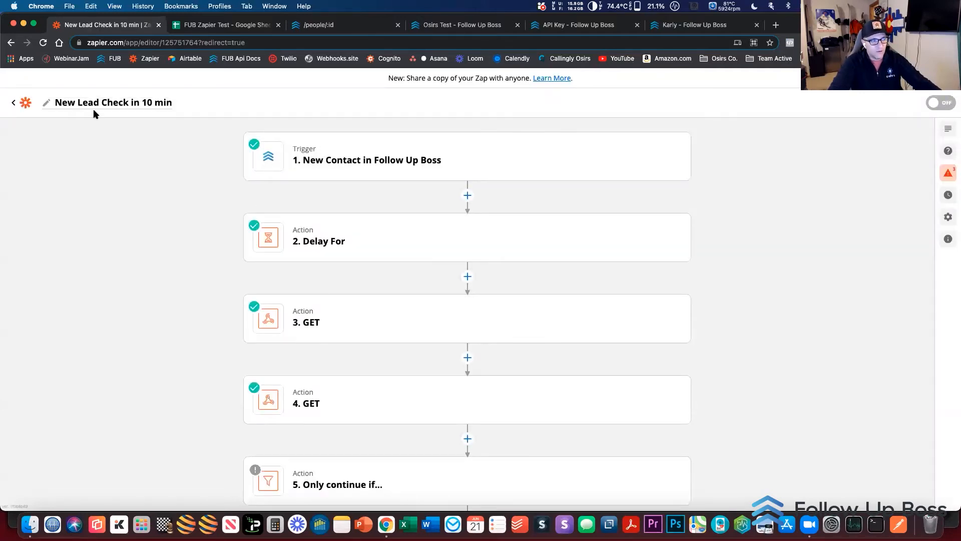
{"action": "left_click", "coordinate": [326, 163]}
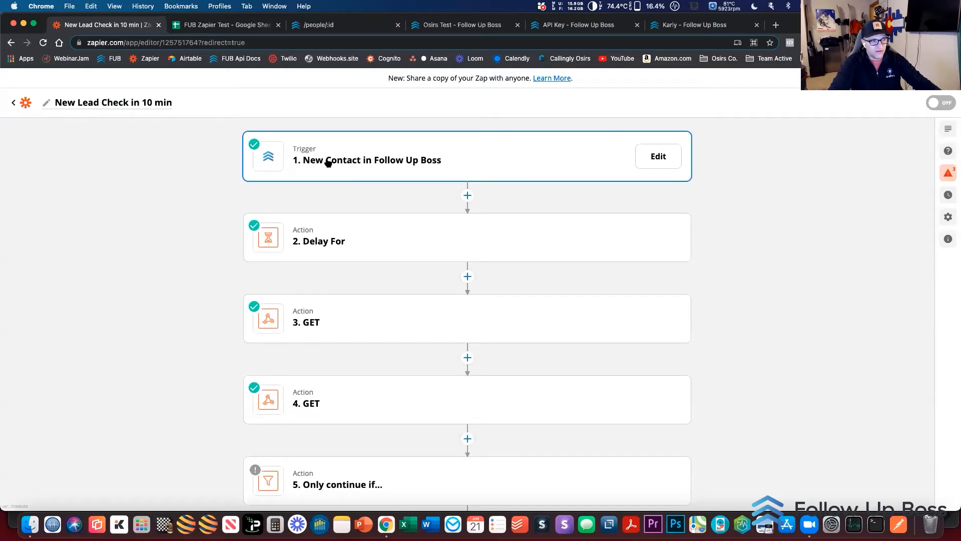
Review the New Contact trigger's connected Follow Up Boss account and its sample test contact
{"action": "left_click", "coordinate": [335, 224]}
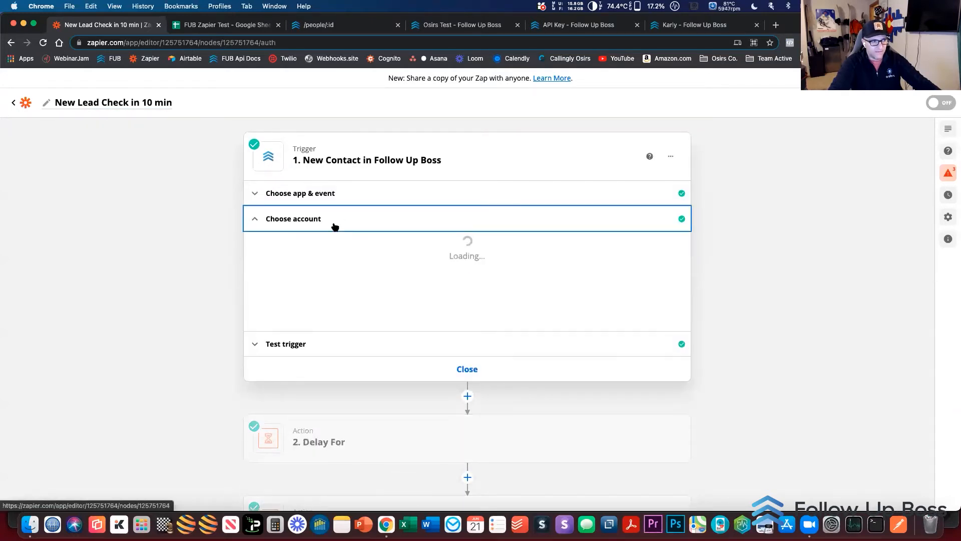
{"action": "left_click", "coordinate": [300, 344]}
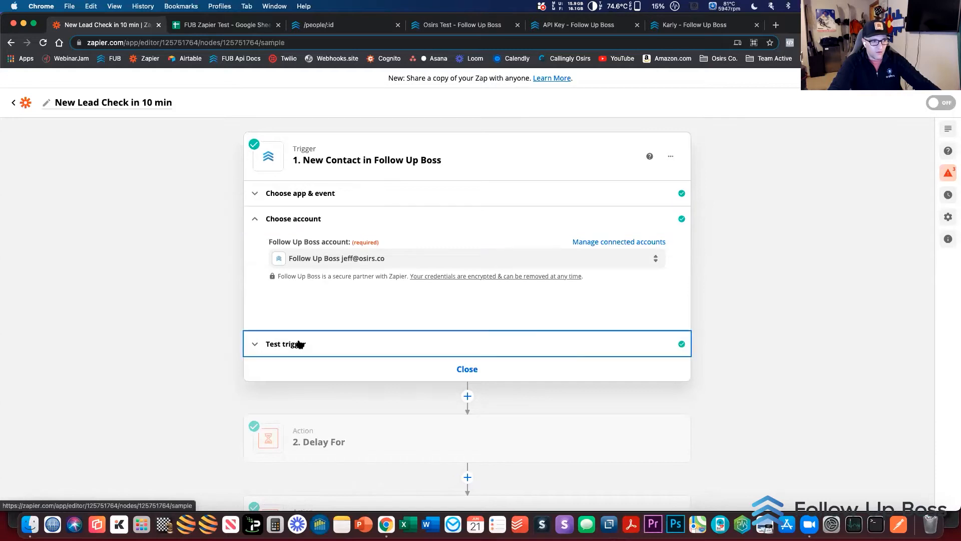
{"action": "scroll", "coordinate": [224, 323], "scroll_direction": "down", "scroll_amount": 2}
{"action": "right_click", "coordinate": [224, 322]}
{"action": "left_click", "coordinate": [289, 67]}
{"action": "scroll", "coordinate": [246, 195], "scroll_direction": "up", "scroll_amount": 1}
Examine the available Follow Up Boss trigger events and close the list with New Contact still selected
{"action": "left_click", "coordinate": [298, 163]}
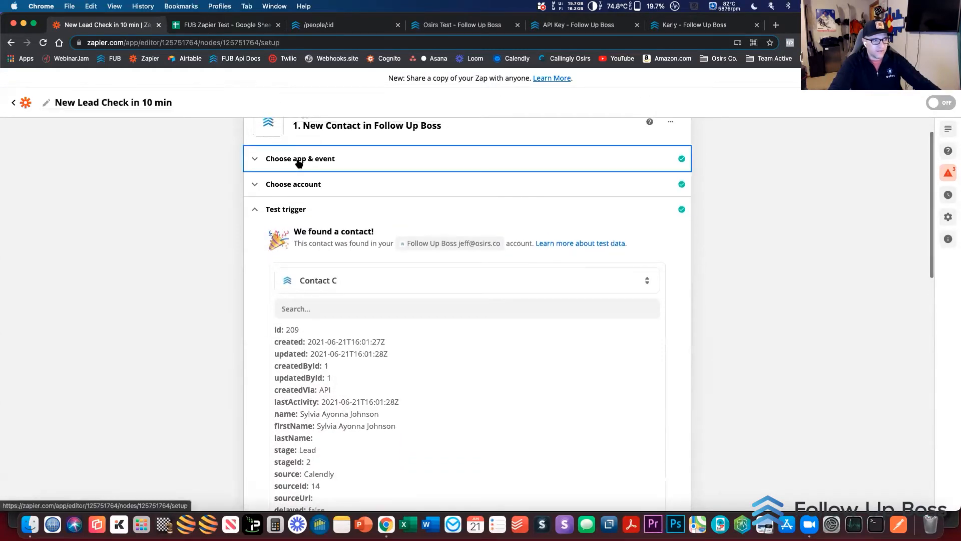
{"action": "left_click", "coordinate": [321, 228]}
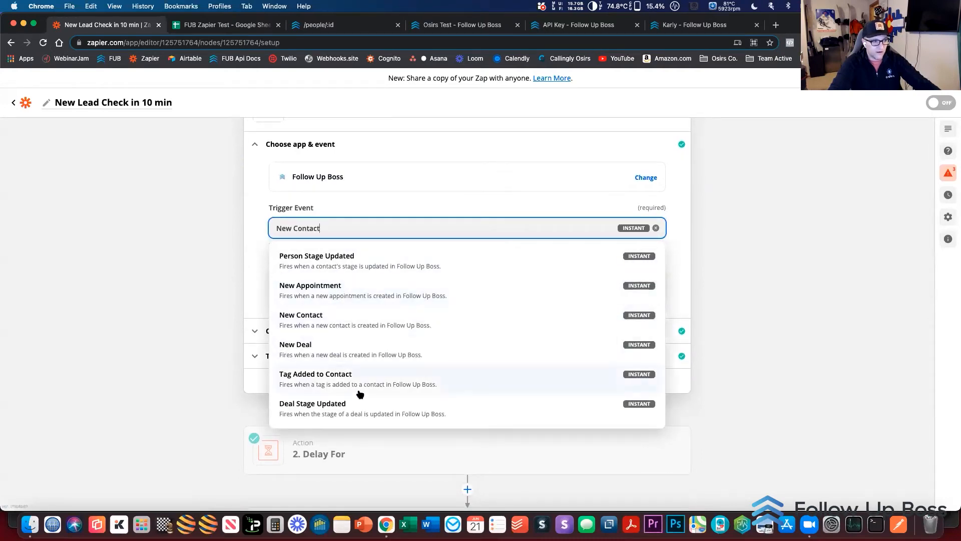
{"action": "scroll", "coordinate": [358, 393], "scroll_direction": "down", "scroll_amount": 1}
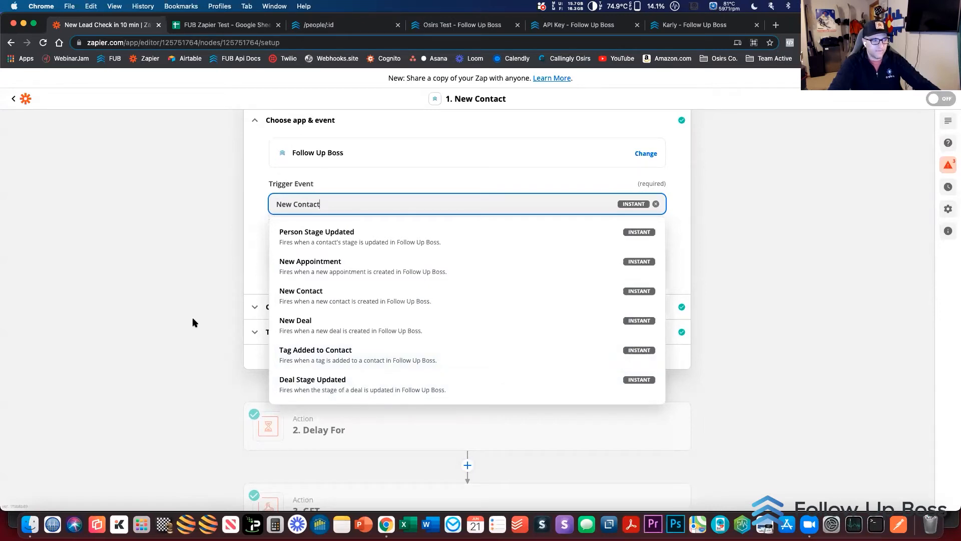
{"action": "scroll", "coordinate": [346, 295], "scroll_direction": "up", "scroll_amount": 3}
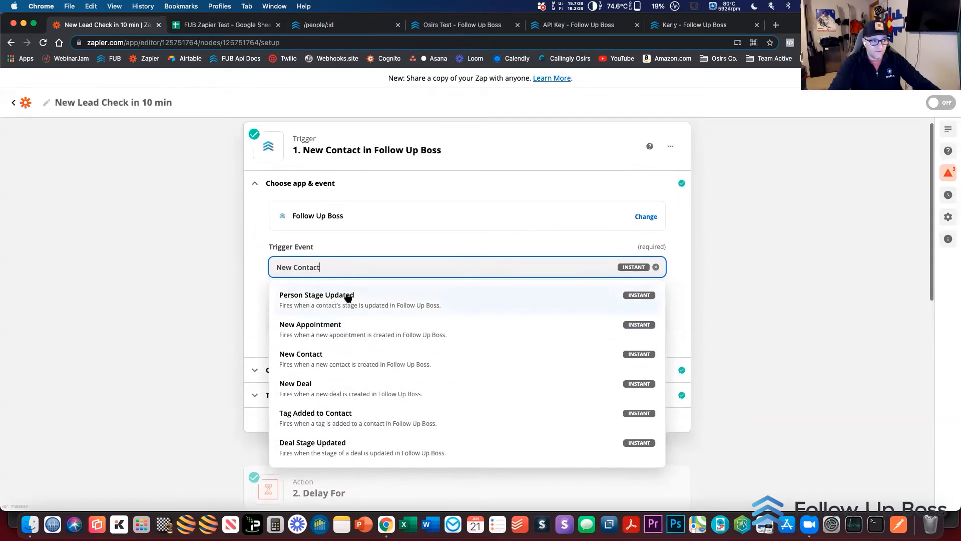
{"action": "left_click", "coordinate": [186, 192]}
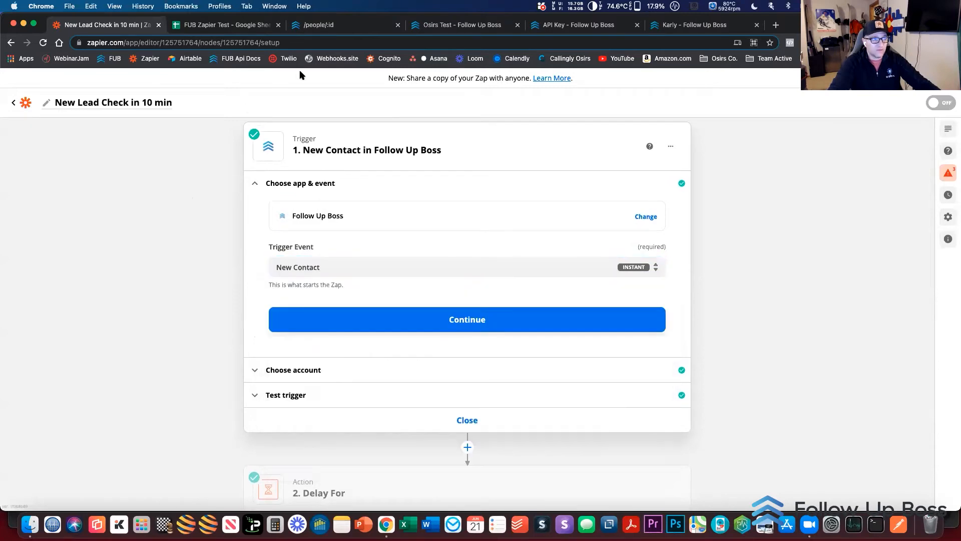
Open the Webhooks page in the Follow Up Boss API documentation and examine the supported People events, including peopleRelationshipCreated
{"action": "left_click", "coordinate": [330, 25]}
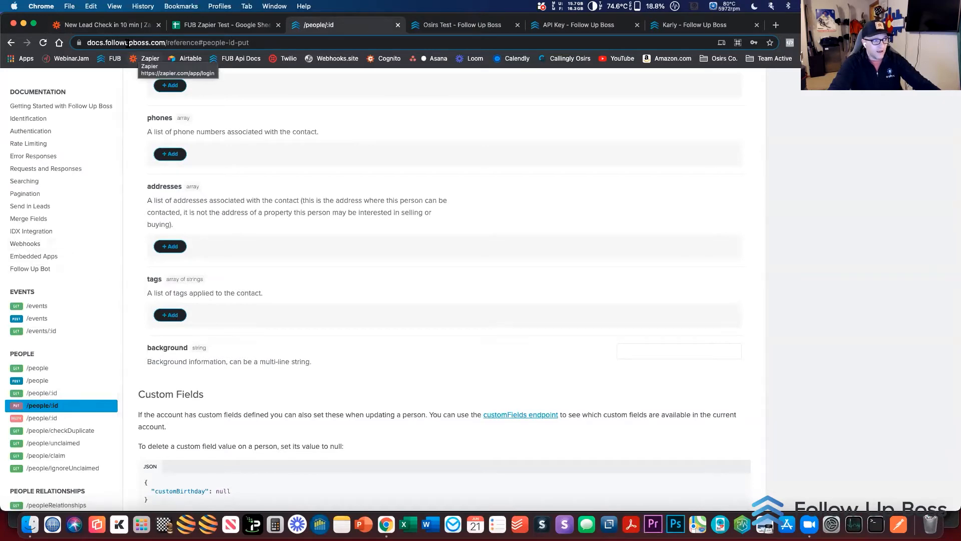
{"action": "left_click", "coordinate": [25, 243]}
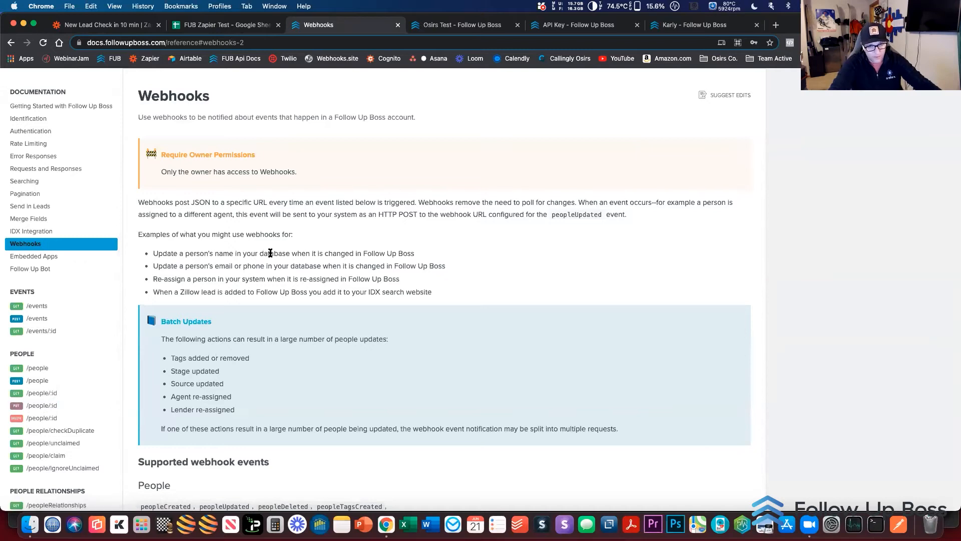
{"action": "scroll", "coordinate": [270, 253], "scroll_direction": "down", "scroll_amount": 5}
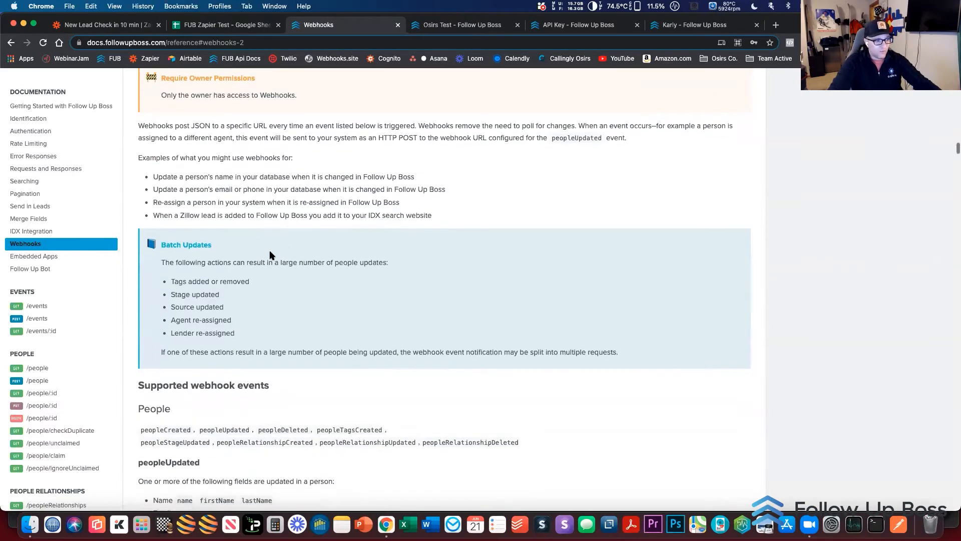
{"action": "scroll", "coordinate": [269, 253], "scroll_direction": "down", "scroll_amount": 2}
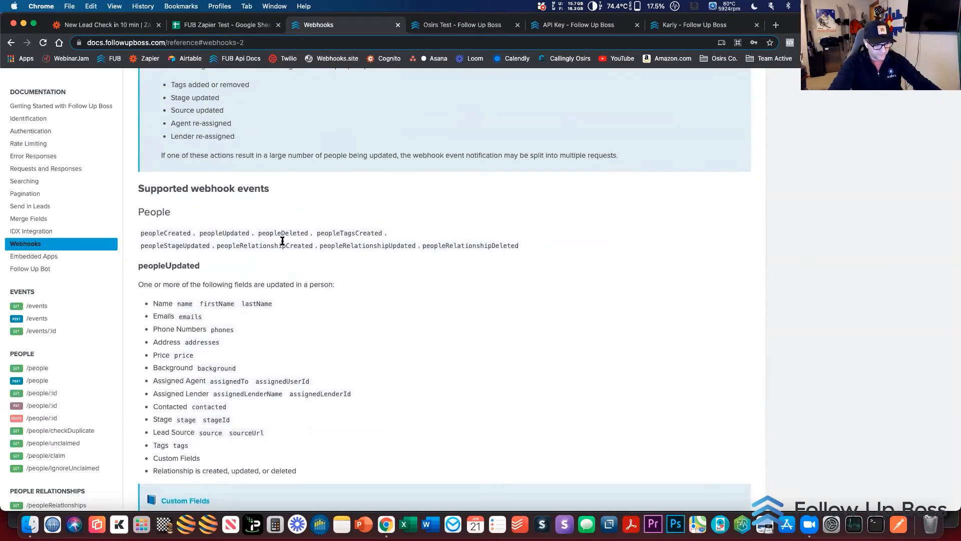
{"action": "scroll", "coordinate": [185, 245], "scroll_direction": "down", "scroll_amount": 2}
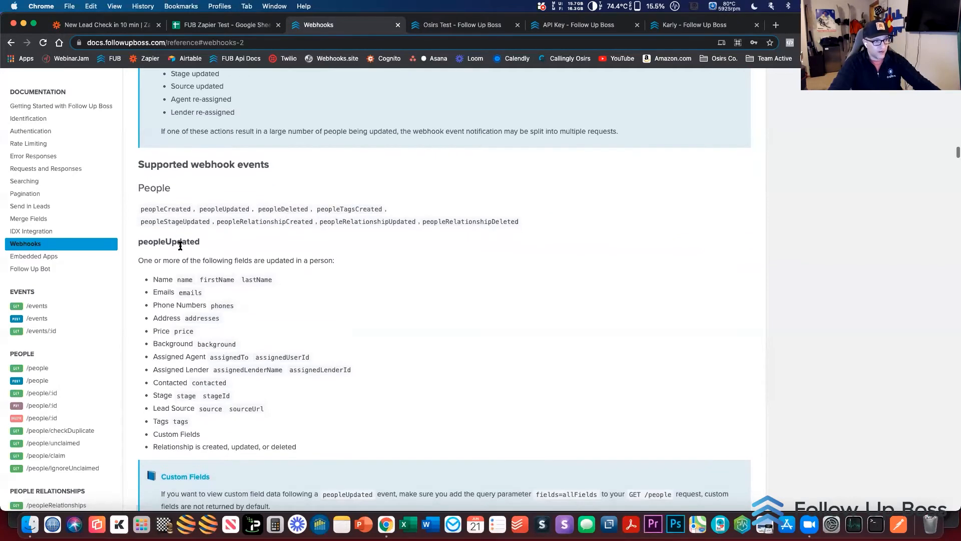
{"action": "scroll", "coordinate": [181, 246], "scroll_direction": "down", "scroll_amount": 2}
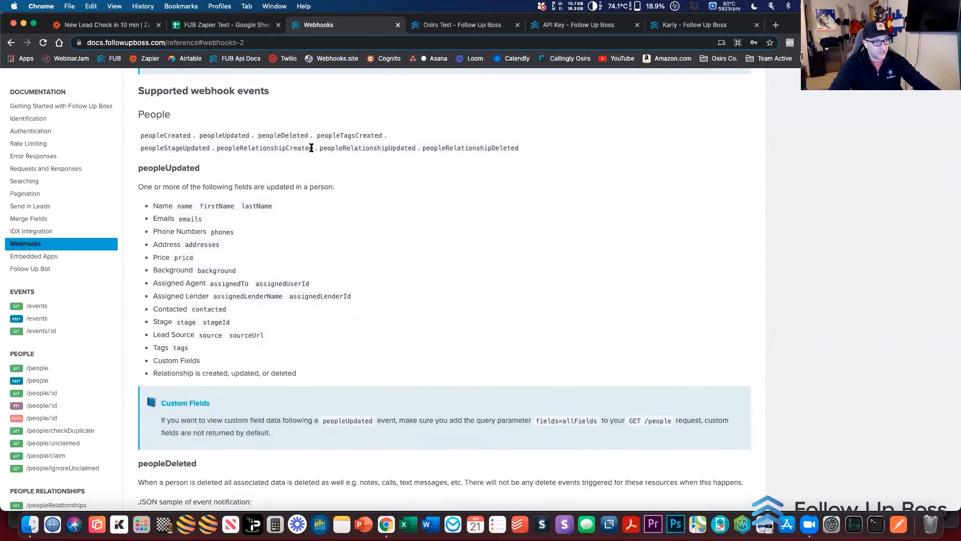
{"action": "left_click_drag", "start_coordinate": [312, 148], "coordinate": [217, 147]}
{"action": "left_click", "coordinate": [223, 200]}
Examine the remaining webhook events from peopleDeleted through People Events, and return to the New Lead Check in 10 min zap
{"action": "scroll", "coordinate": [218, 202], "scroll_direction": "down", "scroll_amount": 6}
{"action": "scroll", "coordinate": [219, 202], "scroll_direction": "down", "scroll_amount": 3}
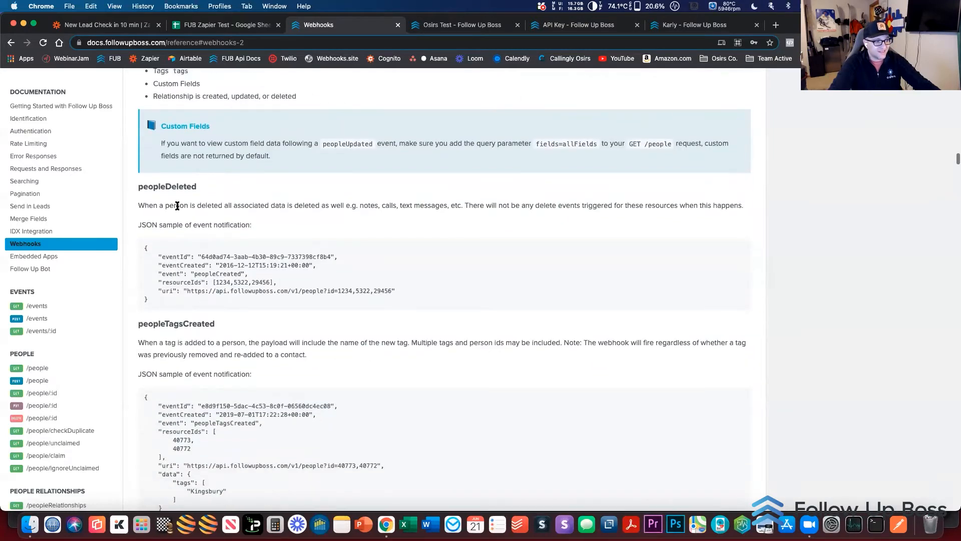
{"action": "scroll", "coordinate": [221, 346], "scroll_direction": "down", "scroll_amount": 5}
{"action": "scroll", "coordinate": [220, 346], "scroll_direction": "down", "scroll_amount": 9}
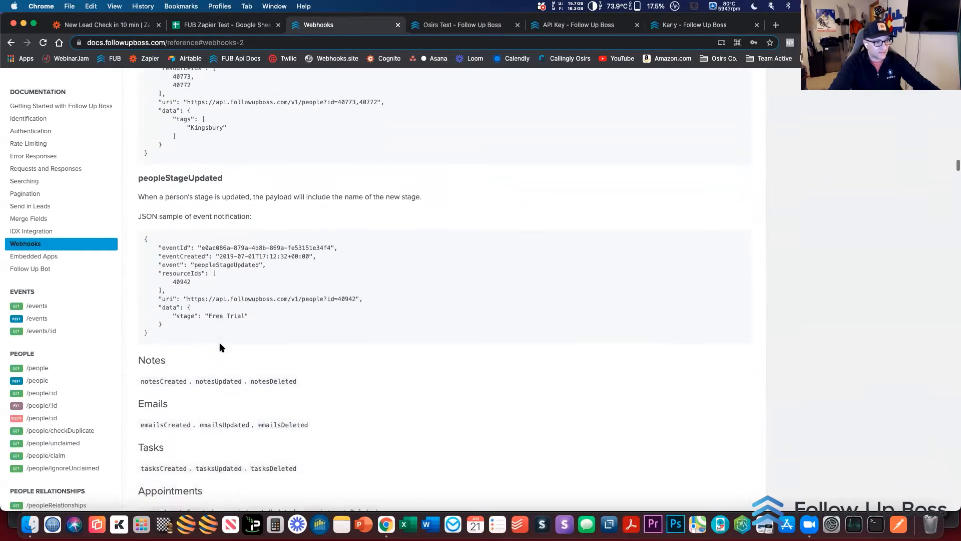
{"action": "scroll", "coordinate": [175, 364], "scroll_direction": "down", "scroll_amount": 3}
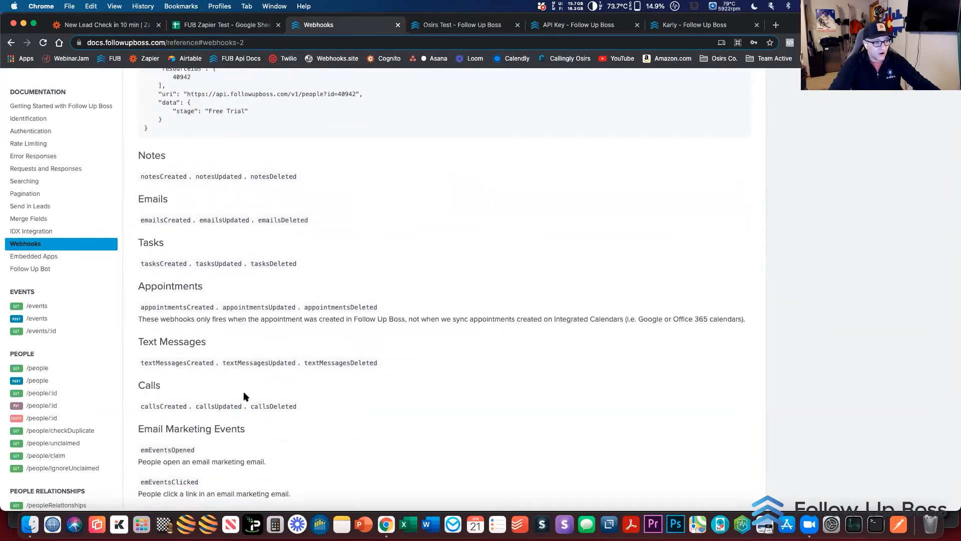
{"action": "scroll", "coordinate": [243, 392], "scroll_direction": "down", "scroll_amount": 3}
{"action": "scroll", "coordinate": [217, 357], "scroll_direction": "down", "scroll_amount": 4}
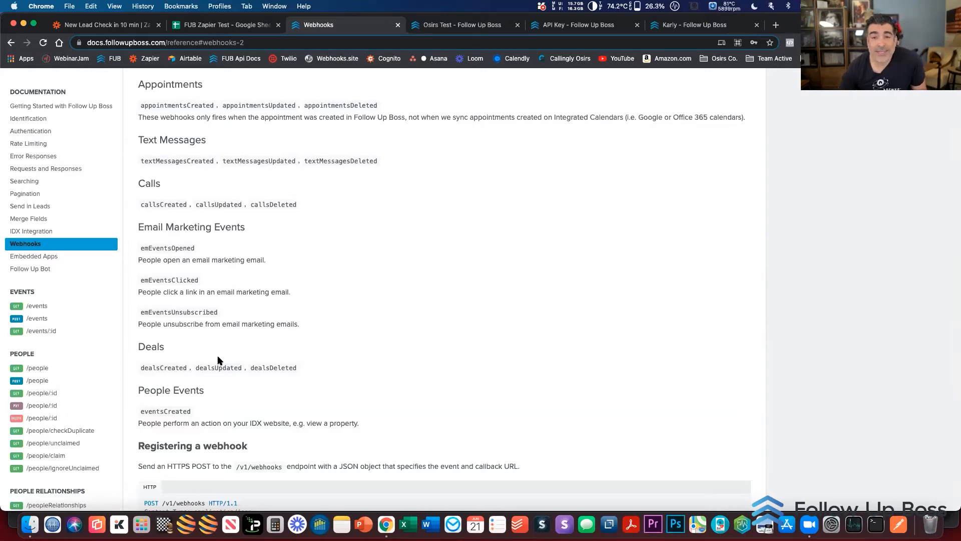
{"action": "scroll", "coordinate": [218, 359], "scroll_direction": "up", "scroll_amount": 1}
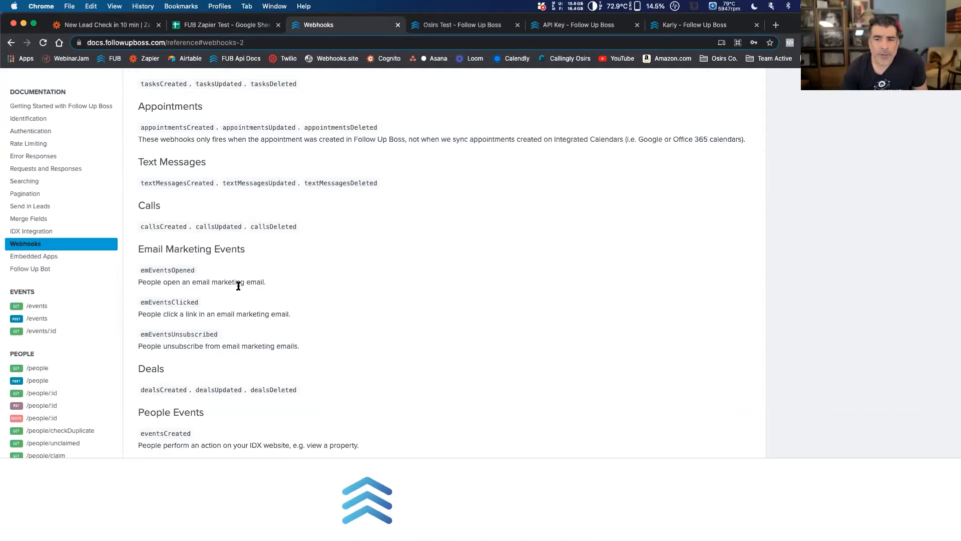
{"action": "left_click", "coordinate": [153, 26]}
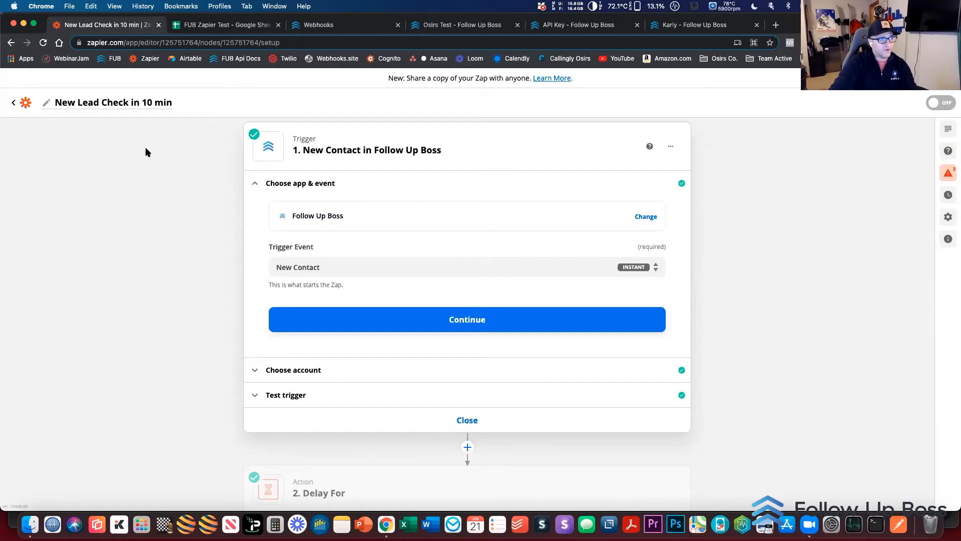
Change the zap's trigger app from Follow Up Boss to Google Sheets, searching the app list for "Sheet"
{"action": "scroll", "coordinate": [477, 464], "scroll_direction": "up", "scroll_amount": 1}
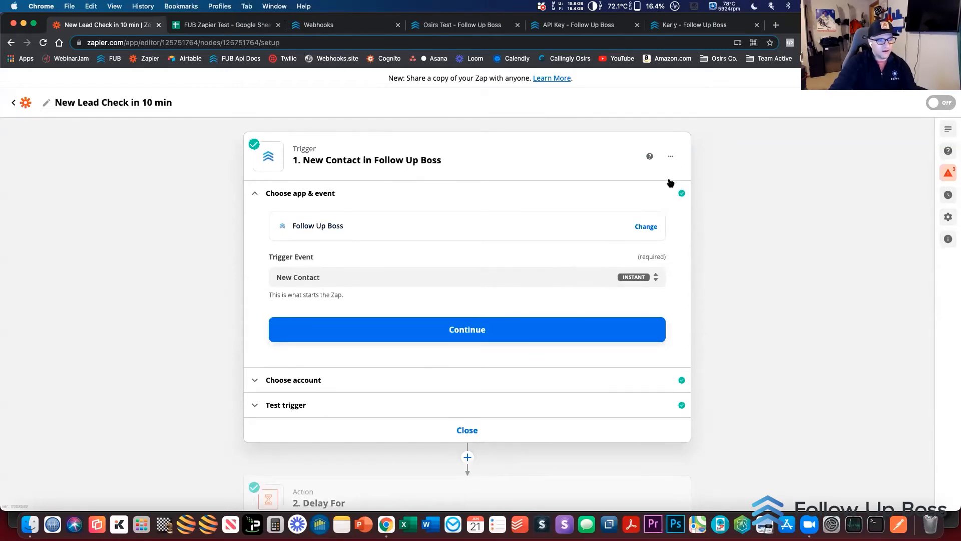
{"action": "left_click", "coordinate": [671, 158]}
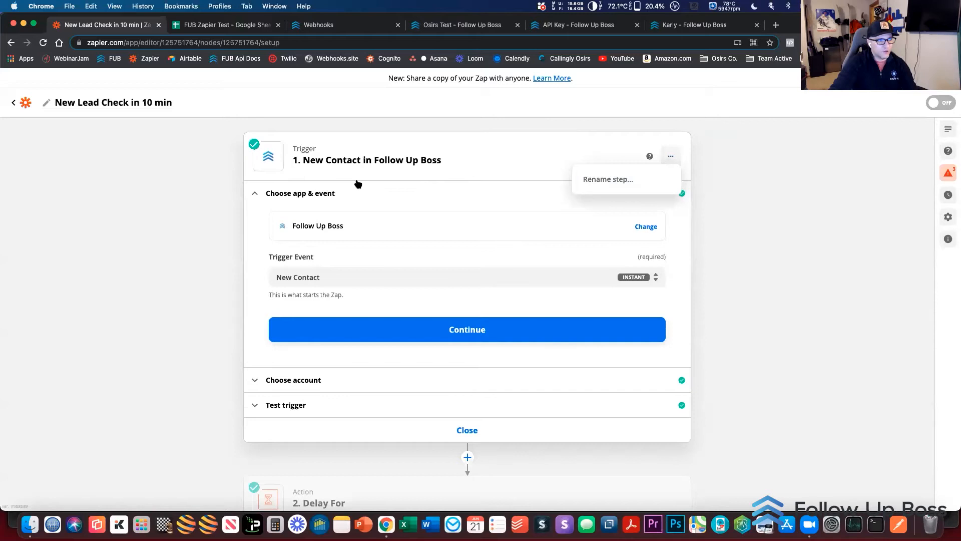
{"action": "left_click", "coordinate": [340, 194]}
{"action": "left_click", "coordinate": [322, 219]}
{"action": "left_click", "coordinate": [317, 196]}
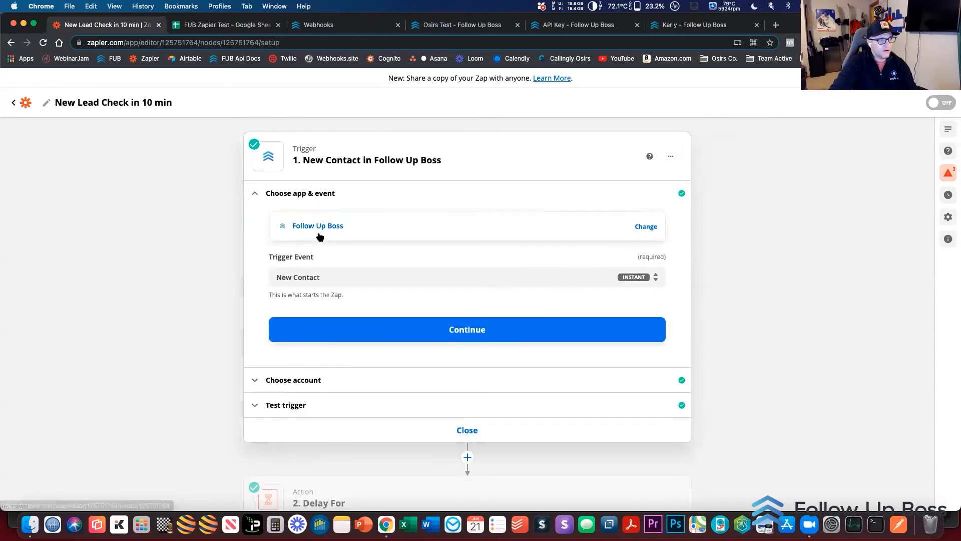
{"action": "left_click", "coordinate": [318, 232]}
{"action": "type", "text": "Sheet"}
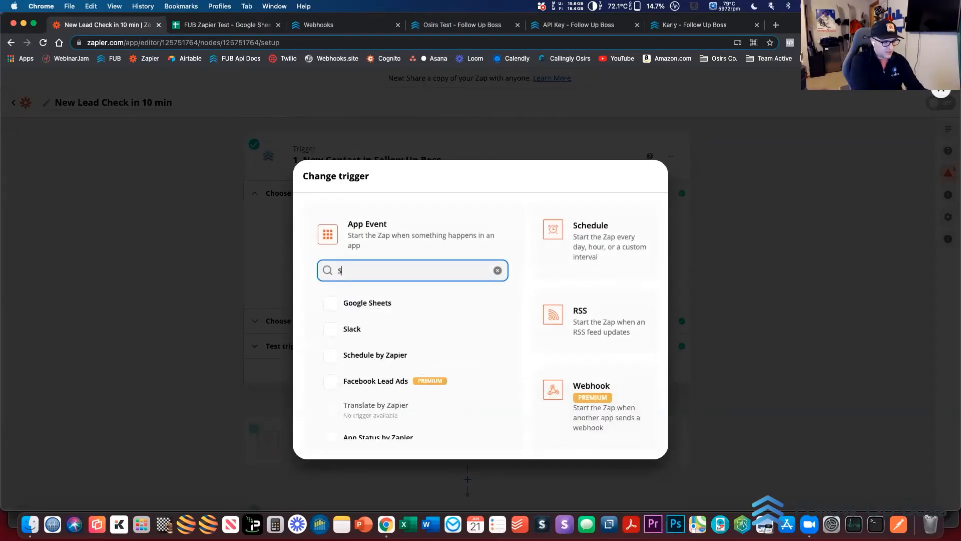
{"action": "left_click", "coordinate": [378, 301]}
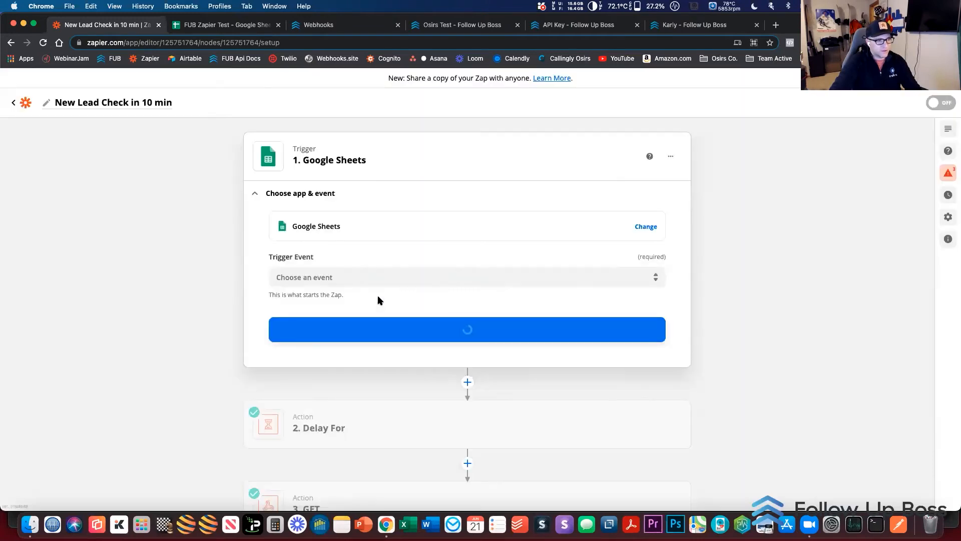
Examine the available Google Sheets trigger events and close the list without choosing one
{"action": "left_click", "coordinate": [378, 278]}
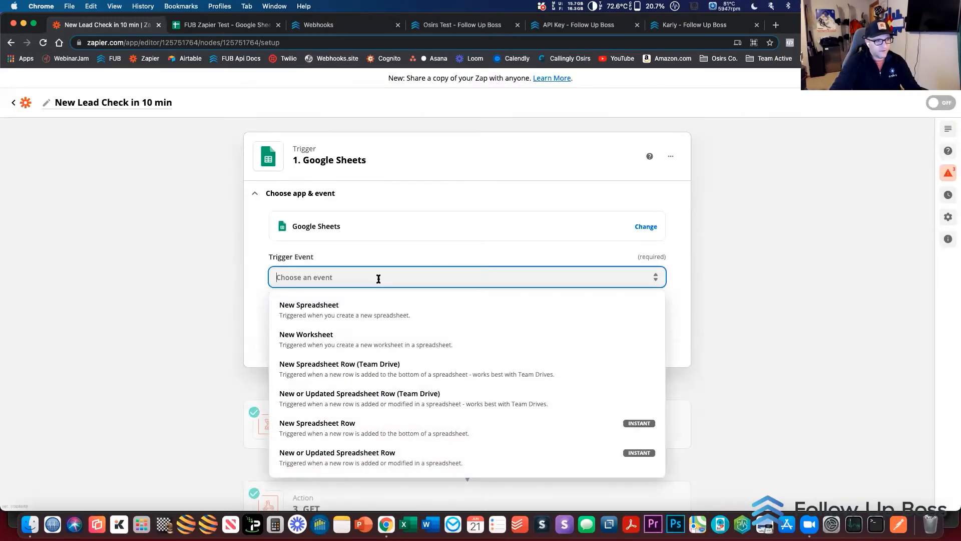
{"action": "scroll", "coordinate": [371, 324], "scroll_direction": "down", "scroll_amount": 3}
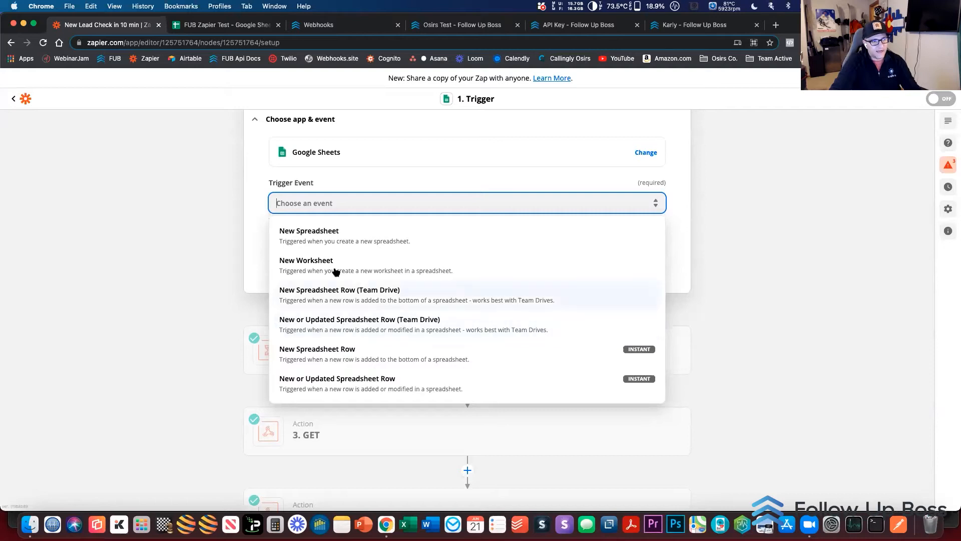
{"action": "scroll", "coordinate": [229, 271], "scroll_direction": "up", "scroll_amount": 3}
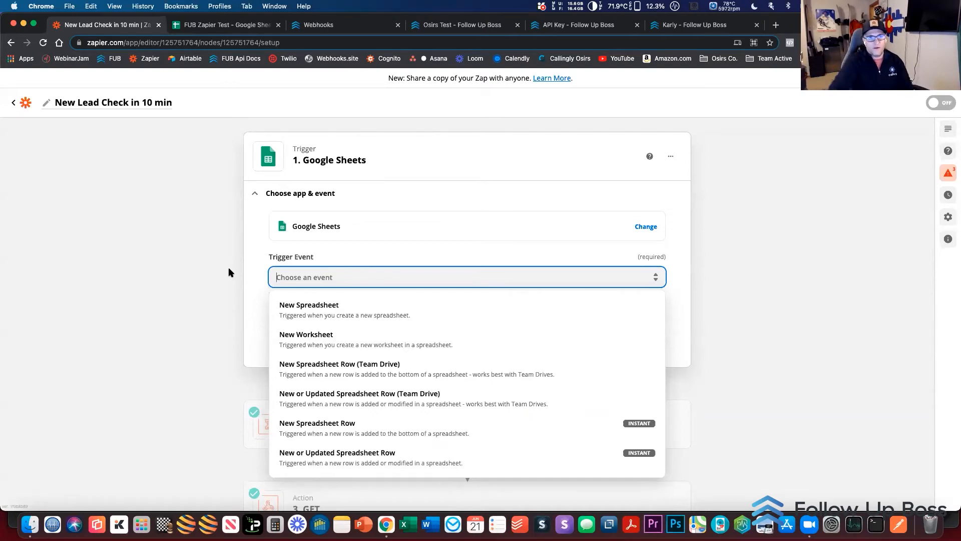
{"action": "left_click", "coordinate": [228, 272]}
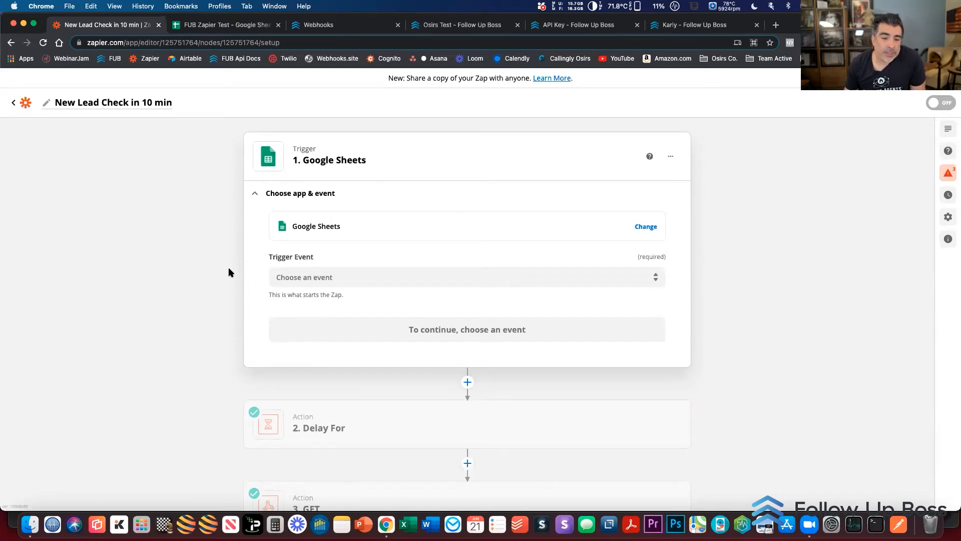
Switch the trigger app to Follow Up Boss with the New Contact event, and continue to the account selection
{"action": "left_click", "coordinate": [353, 230]}
{"action": "type", "text": "fub"}
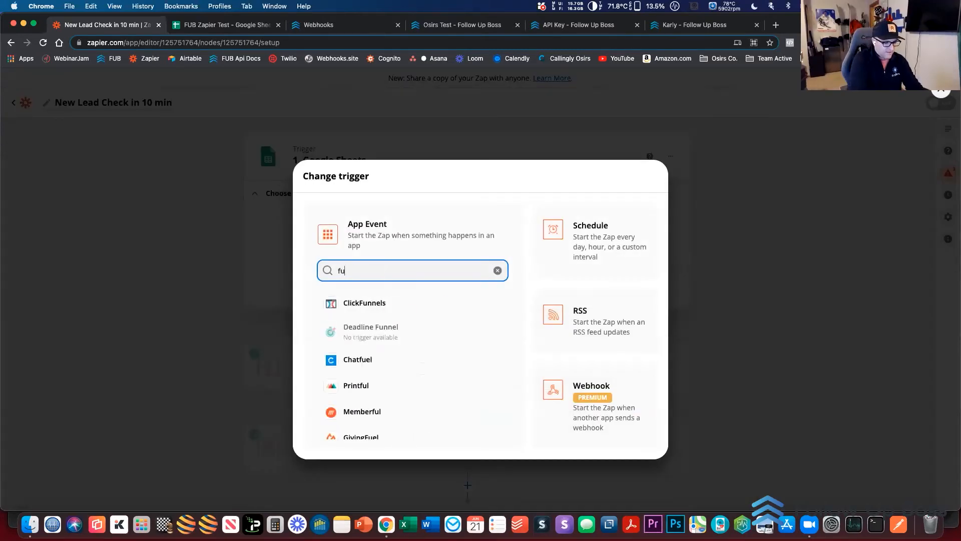
{"action": "left_click", "coordinate": [360, 303]}
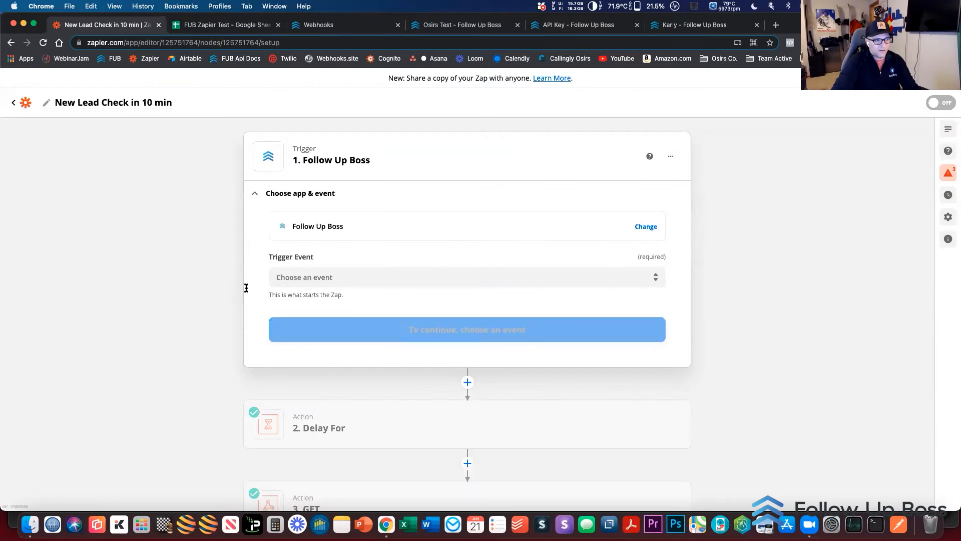
{"action": "left_click", "coordinate": [339, 278]}
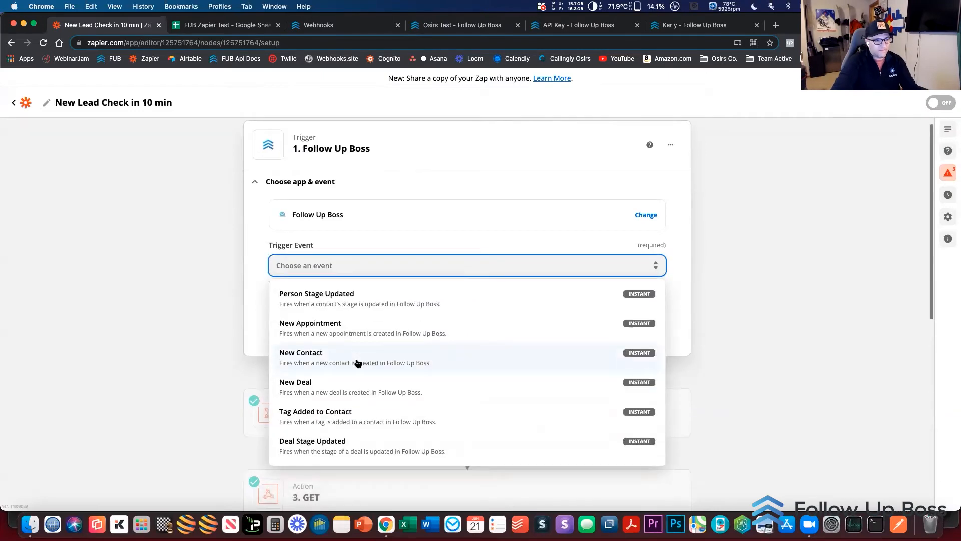
{"action": "left_click", "coordinate": [362, 357]}
{"action": "left_click", "coordinate": [368, 325]}
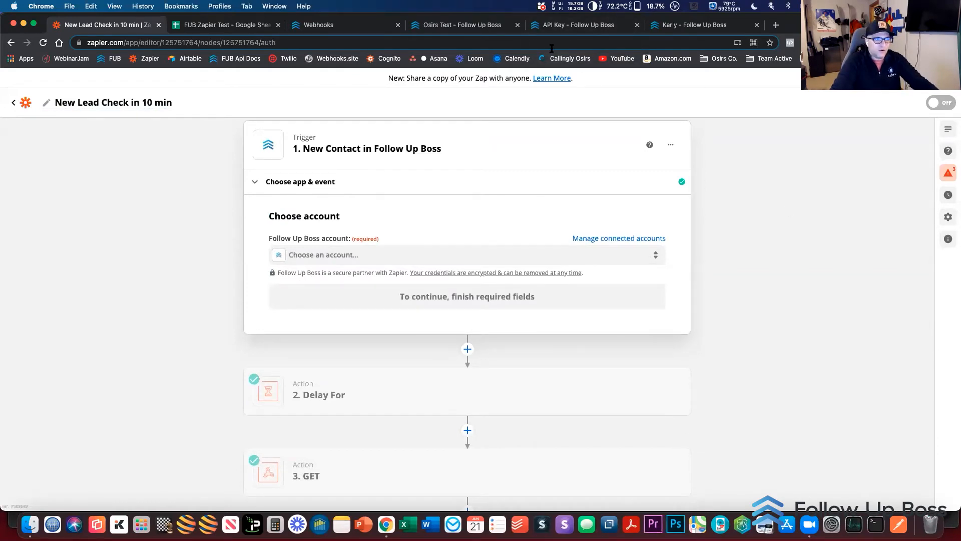
In Follow Up Boss, start a new action plan with a second step and examine its days-based delay setting
{"action": "left_click", "coordinate": [570, 32]}
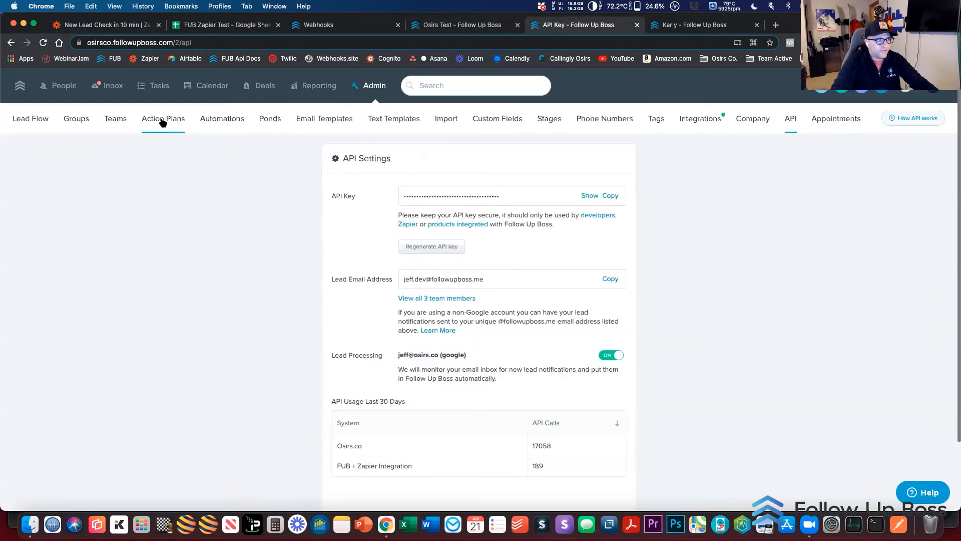
{"action": "left_click", "coordinate": [162, 119]}
{"action": "left_click", "coordinate": [893, 150]}
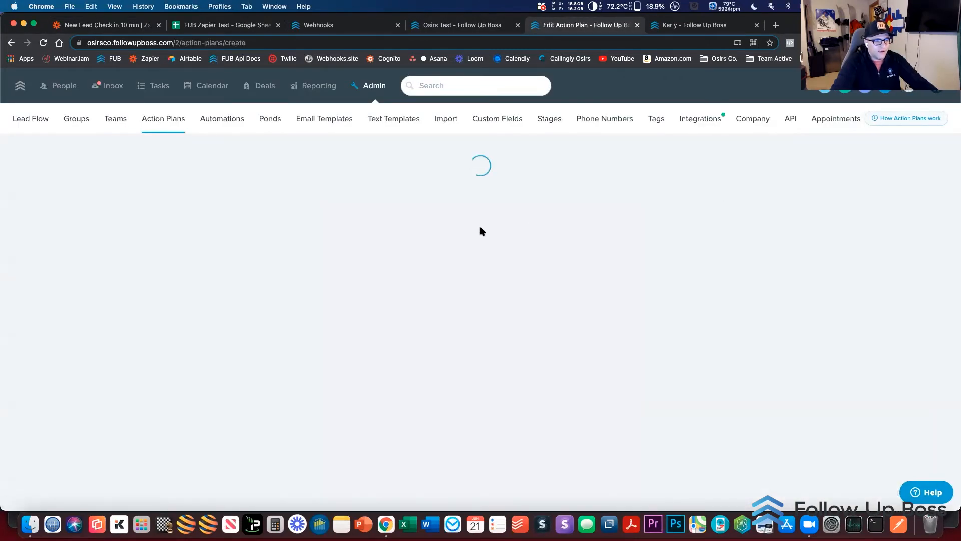
{"action": "left_click", "coordinate": [254, 423]}
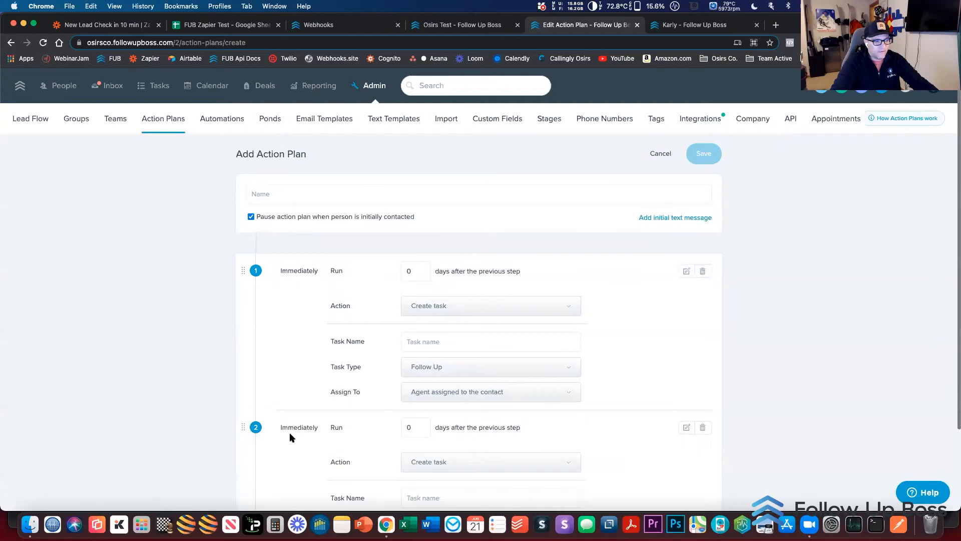
{"action": "left_click_drag", "start_coordinate": [419, 429], "coordinate": [546, 439]}
{"action": "left_click", "coordinate": [191, 358]}
{"action": "scroll", "coordinate": [191, 358], "scroll_direction": "down", "scroll_amount": 2}
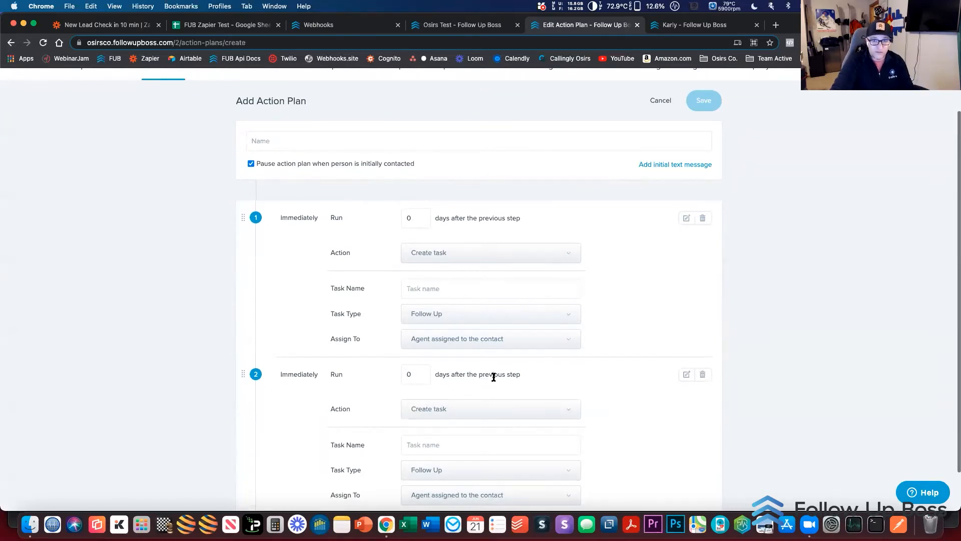
Return to the New Lead Check in 10 min zap, choose the Follow Up Boss account for the trigger, and test the trigger
{"action": "left_click", "coordinate": [117, 26]}
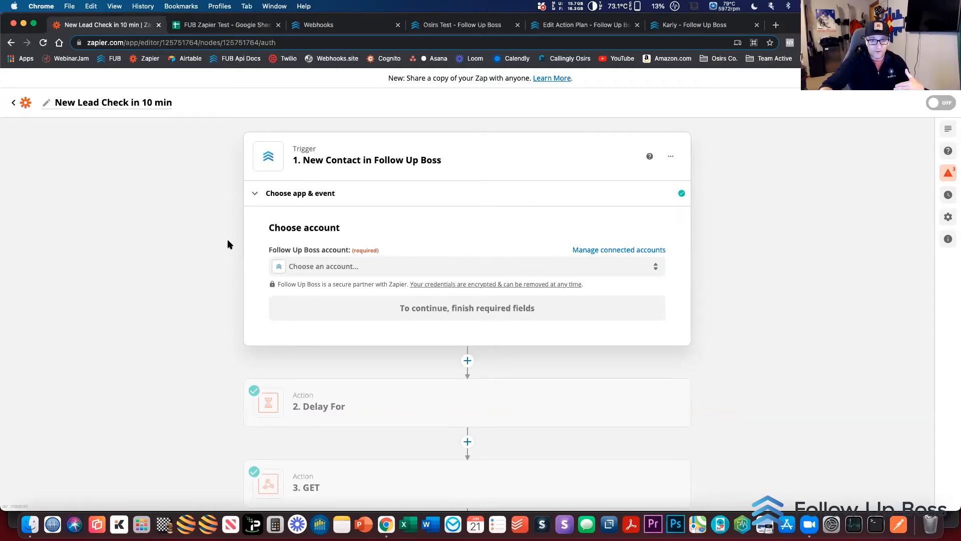
{"action": "left_click", "coordinate": [343, 270]}
{"action": "left_click", "coordinate": [332, 434]}
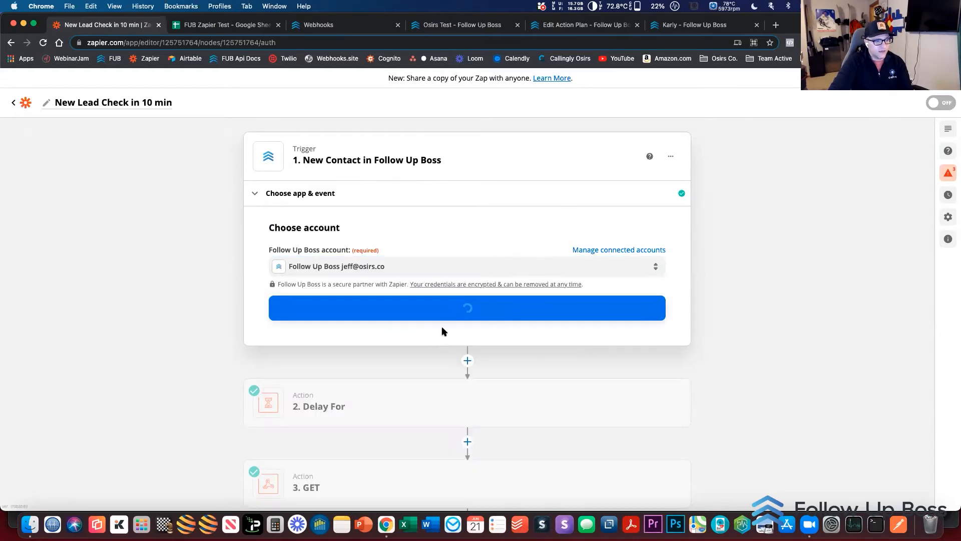
{"action": "left_click", "coordinate": [452, 316]}
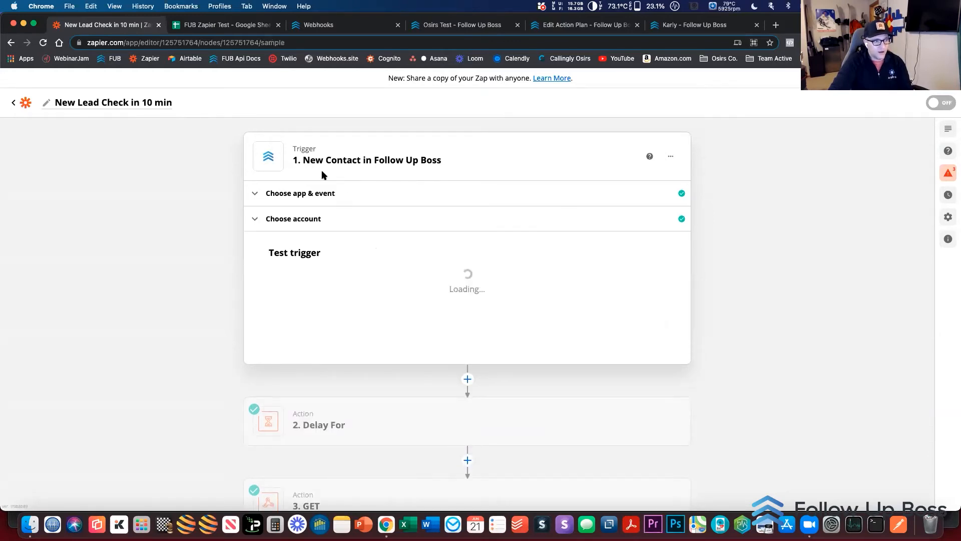
{"action": "left_click", "coordinate": [468, 396]}
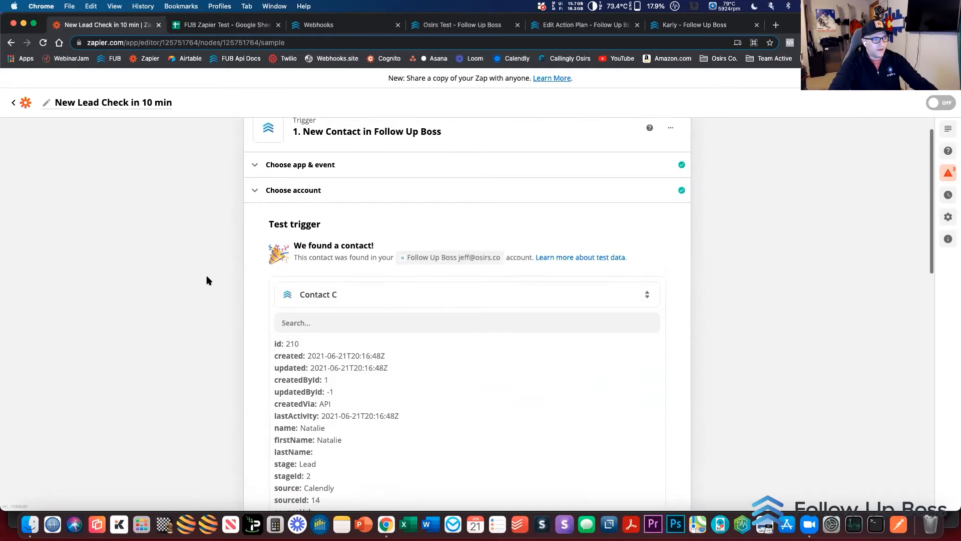
Open the Delay For action and examine the delay value and unit in its setup
{"action": "scroll", "coordinate": [206, 276], "scroll_direction": "down", "scroll_amount": 10}
{"action": "left_click", "coordinate": [338, 274]}
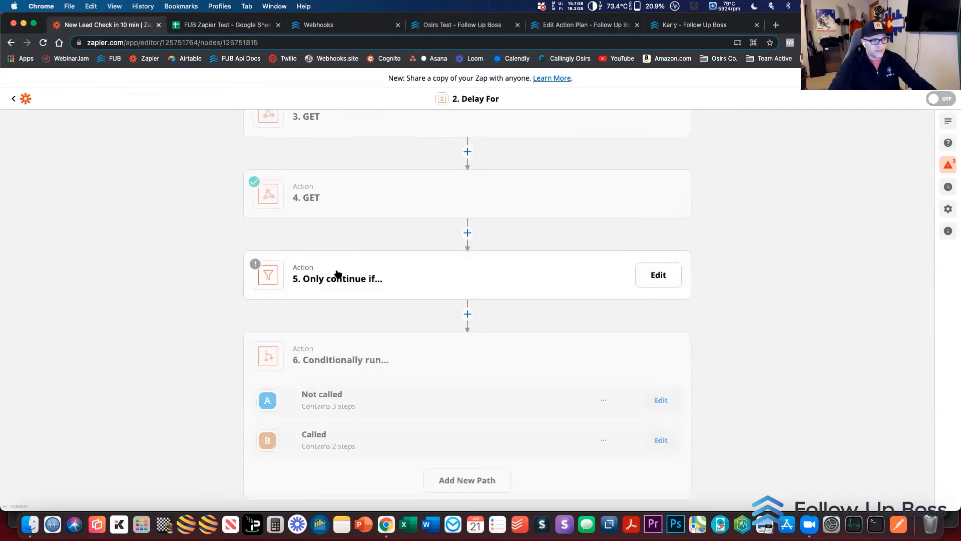
{"action": "left_click", "coordinate": [317, 271]}
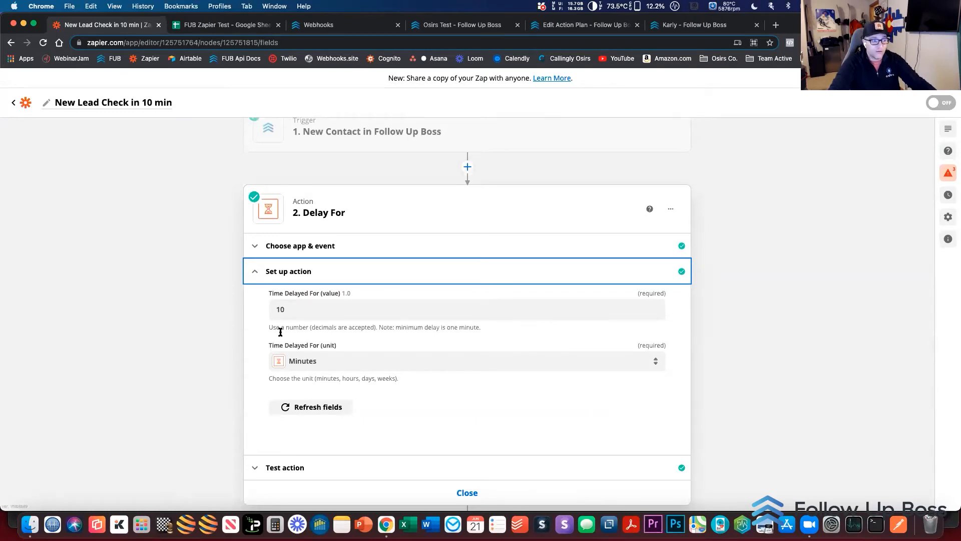
Review the step 3 GET action's app choice by searching the apps for "webh", and examine the available Webhooks by Zapier action events
{"action": "scroll", "coordinate": [211, 360], "scroll_direction": "down", "scroll_amount": 10}
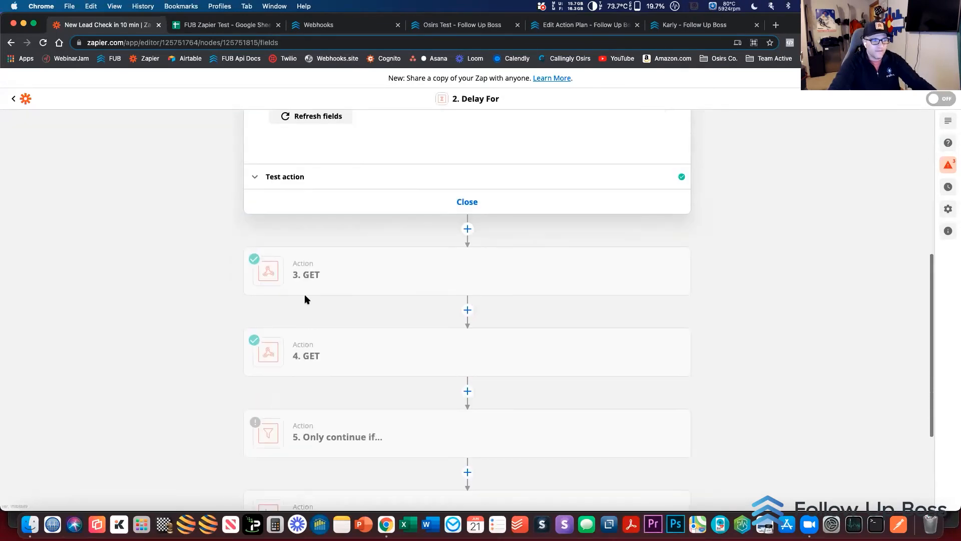
{"action": "left_click", "coordinate": [319, 293]}
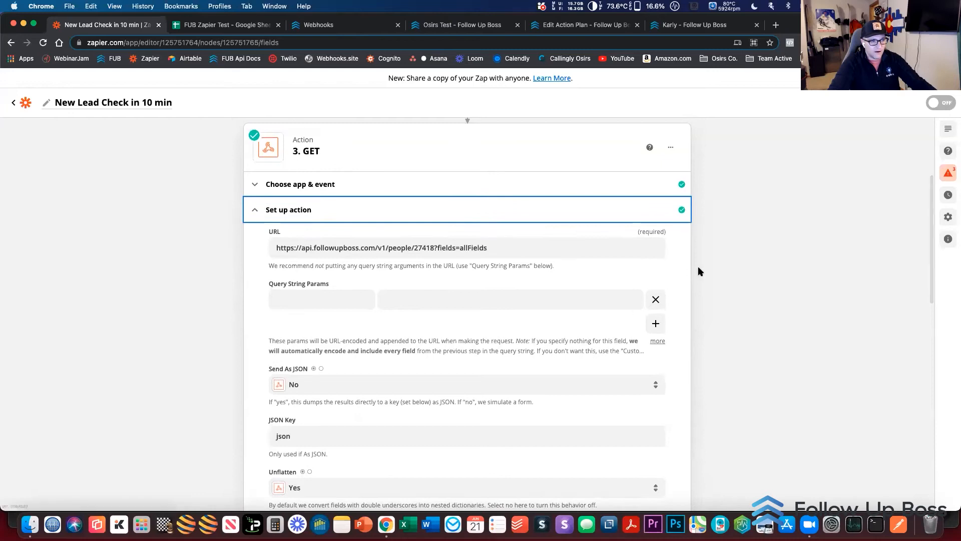
{"action": "left_click", "coordinate": [291, 183]}
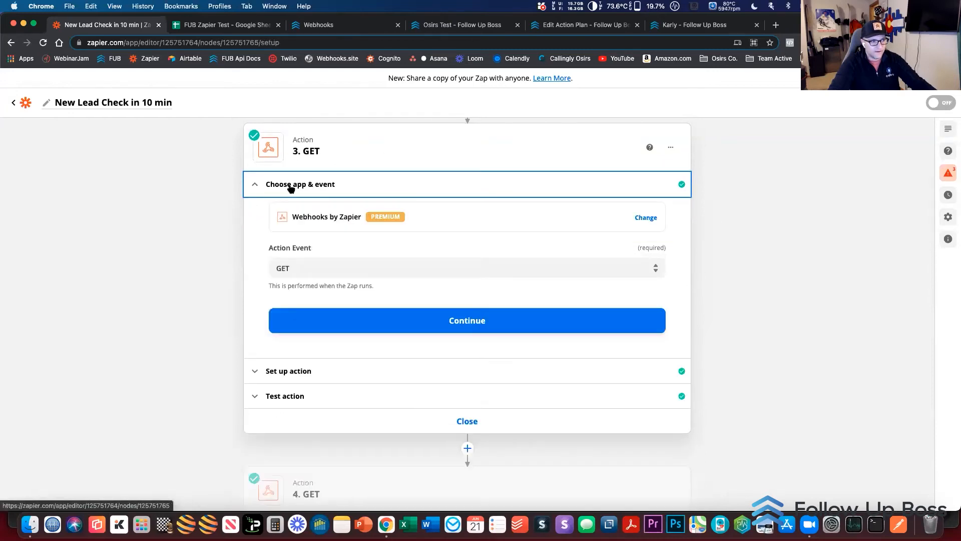
{"action": "left_click", "coordinate": [319, 223]}
{"action": "type", "text": "webh"}
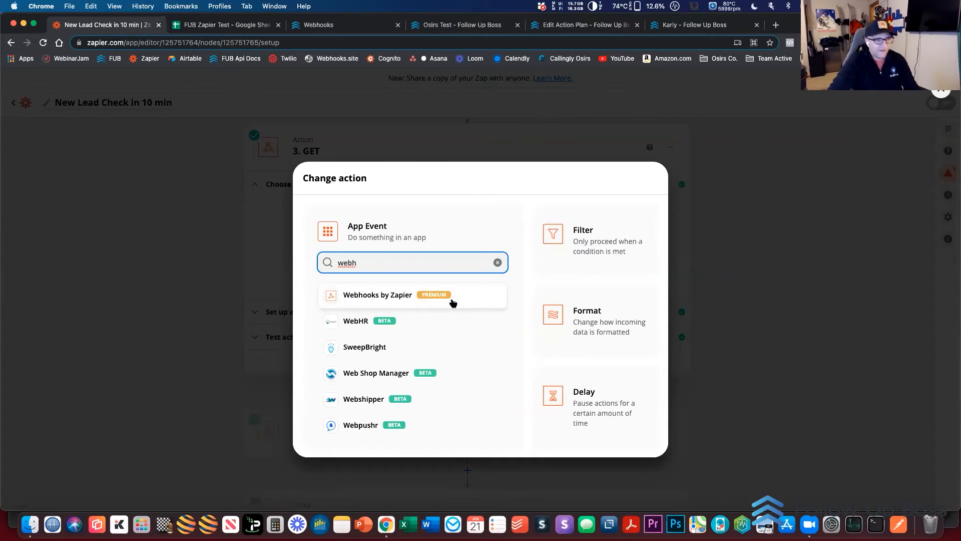
{"action": "left_click", "coordinate": [218, 282]}
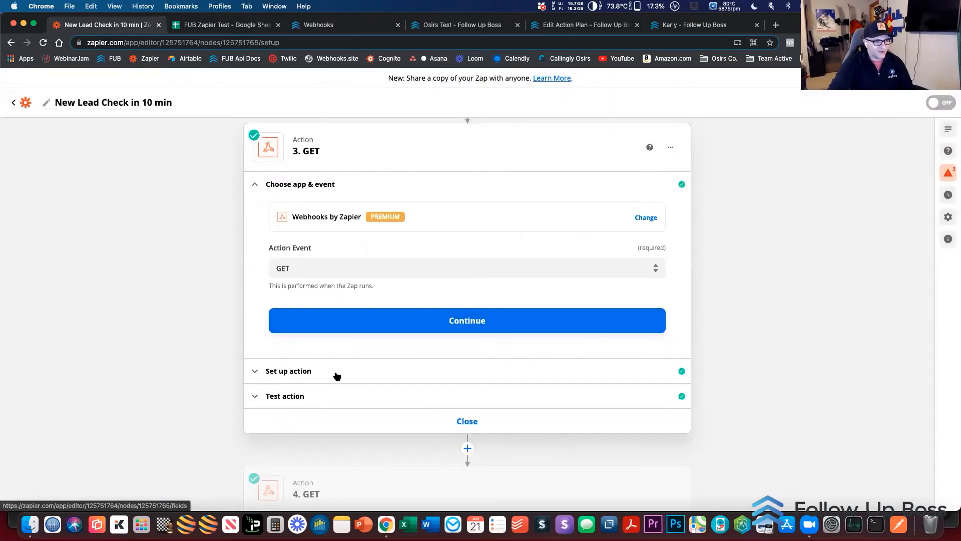
{"action": "left_click", "coordinate": [286, 268]}
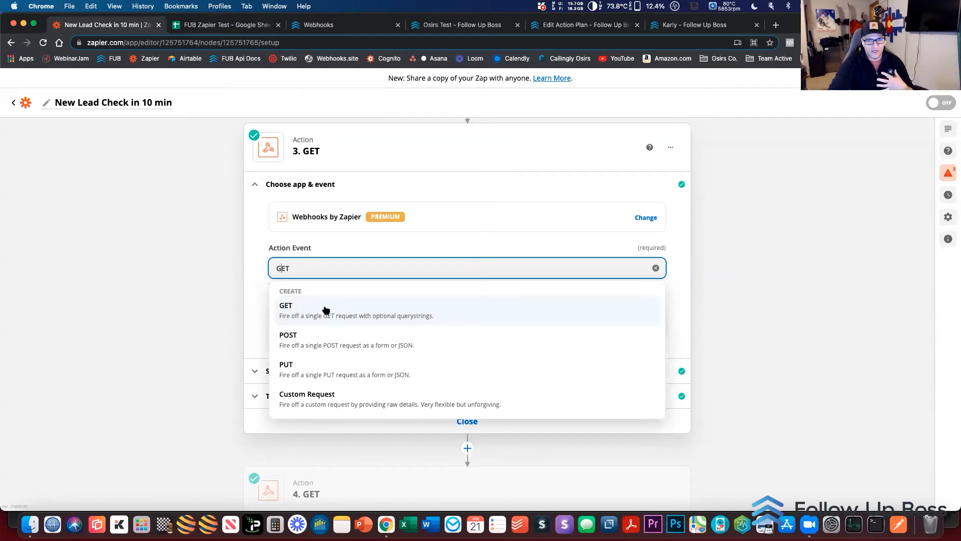
{"action": "left_click", "coordinate": [152, 365]}
Examine the step 3 GET action's request URL, highlighting the people endpoint and the ?fields=allFields parameter
{"action": "left_click", "coordinate": [303, 370]}
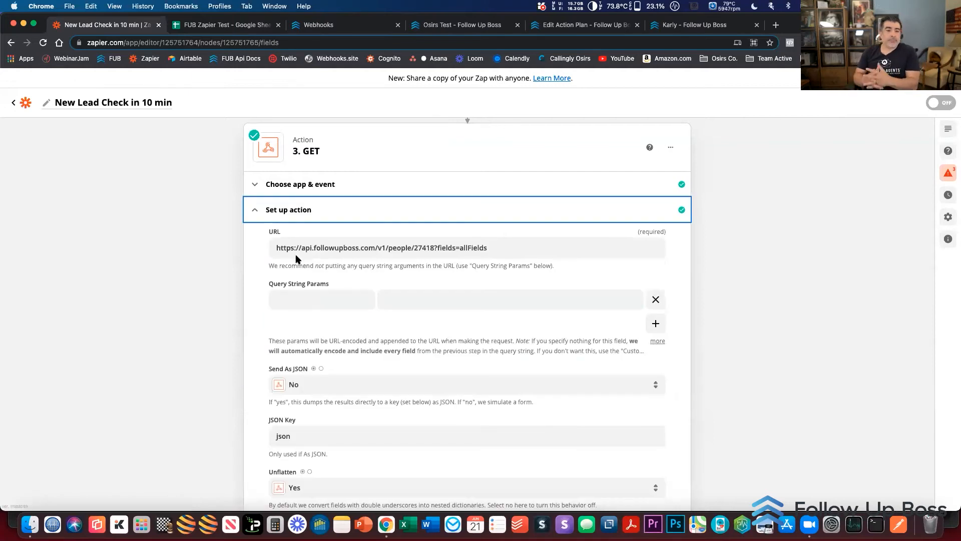
{"action": "left_click", "coordinate": [351, 247]}
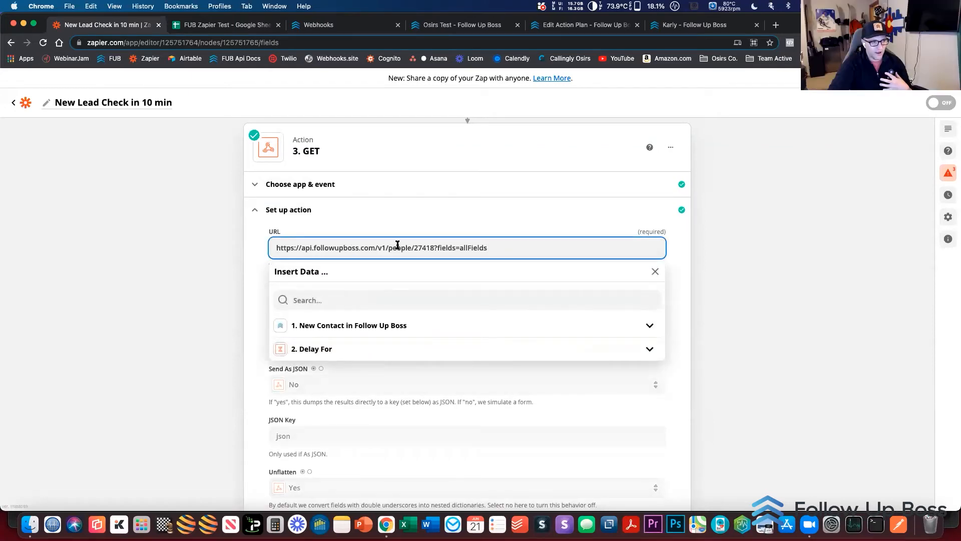
{"action": "left_click_drag", "start_coordinate": [410, 245], "coordinate": [398, 247]}
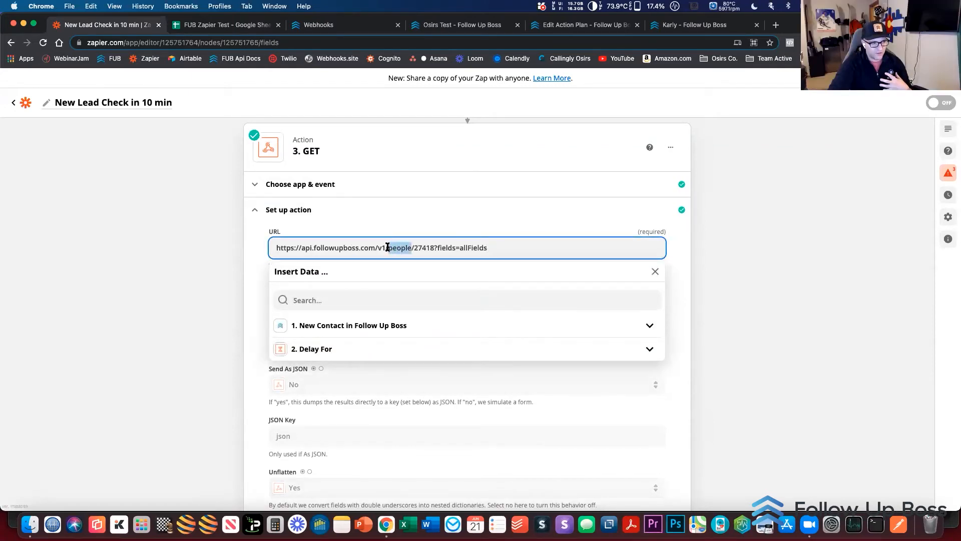
{"action": "left_click", "coordinate": [793, 263]}
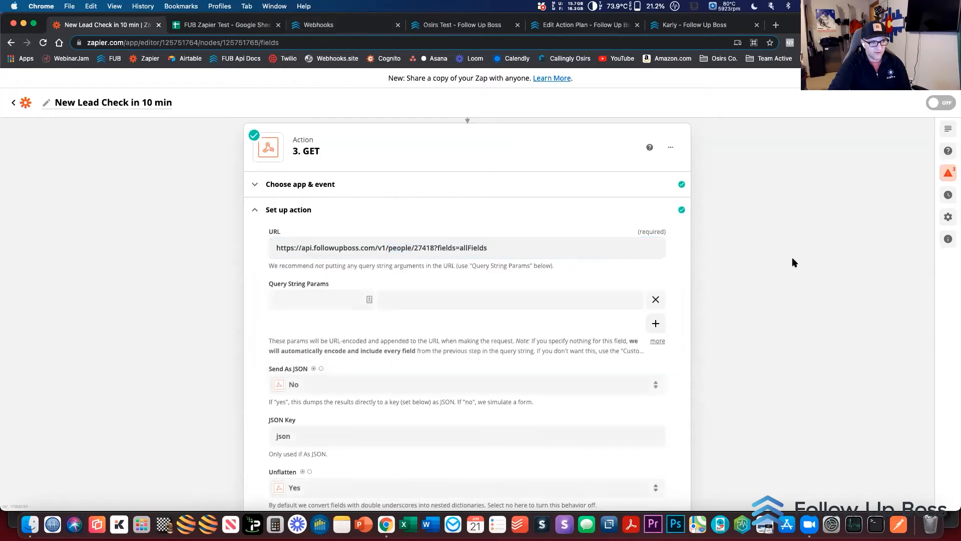
{"action": "left_click_drag", "start_coordinate": [433, 245], "coordinate": [490, 243]}
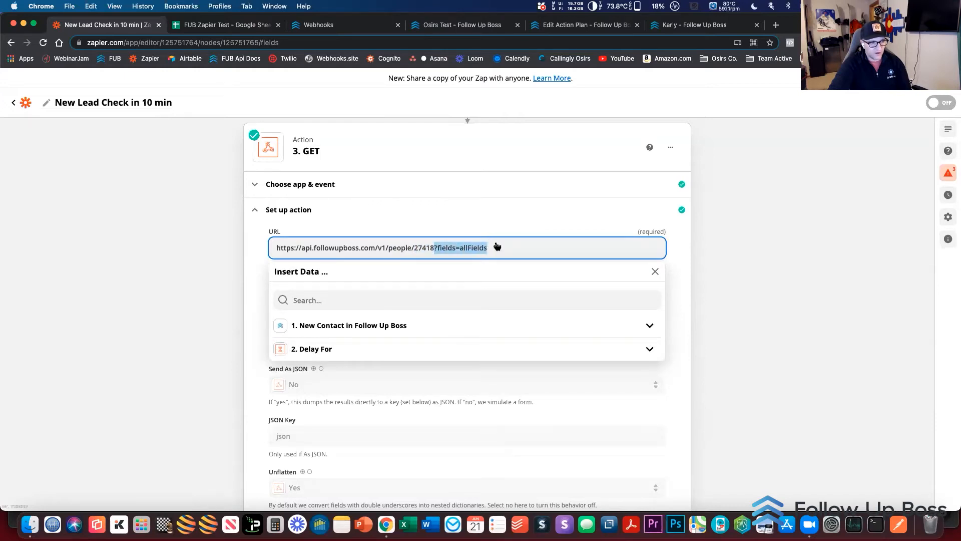
{"action": "left_click", "coordinate": [790, 233]}
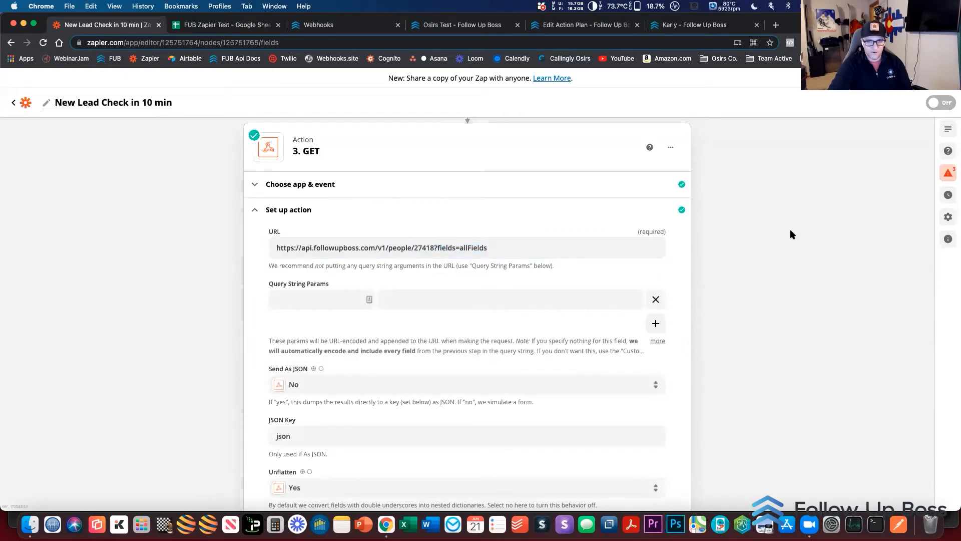
Examine the remaining setup fields of the step 3 GET action, highlighting the API key before the pipe in Basic Auth
{"action": "scroll", "coordinate": [790, 234], "scroll_direction": "down", "scroll_amount": 1}
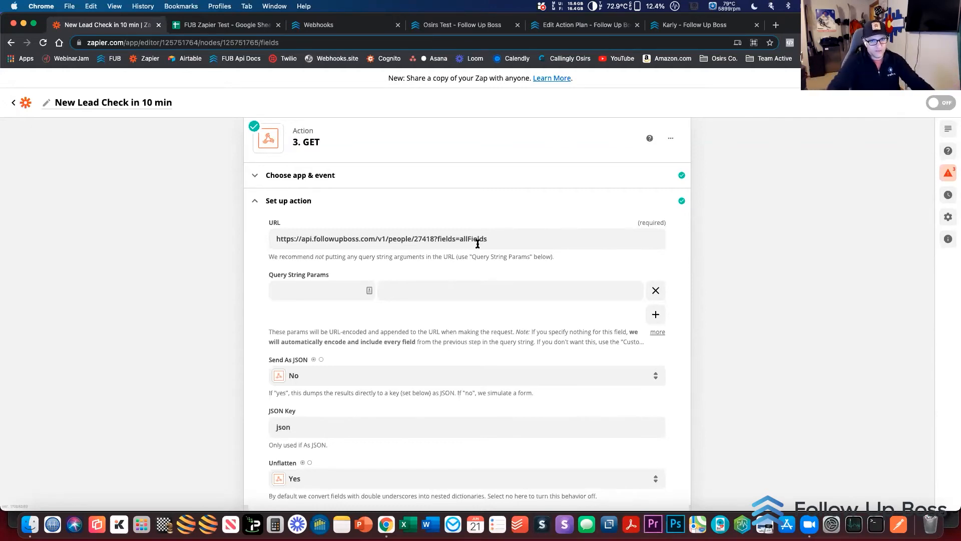
{"action": "scroll", "coordinate": [478, 244], "scroll_direction": "down", "scroll_amount": 1}
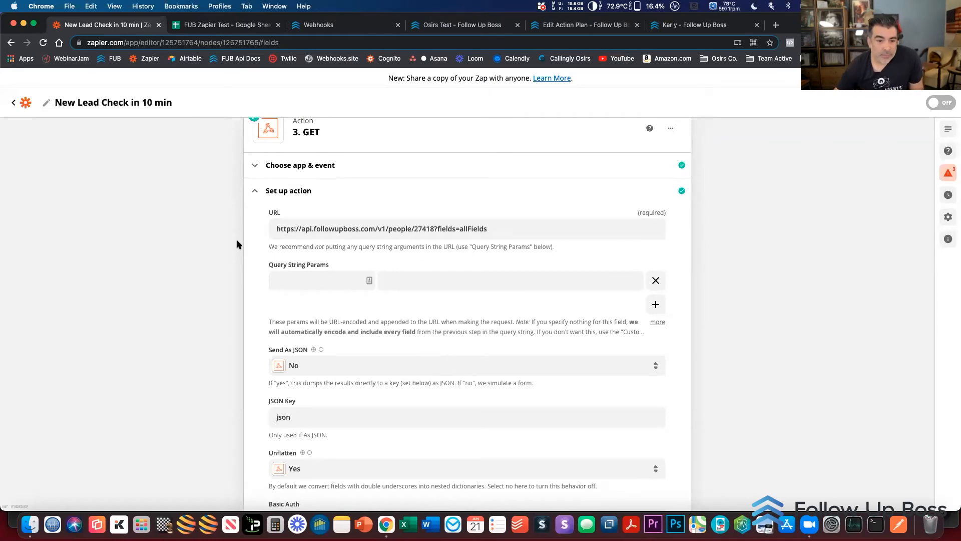
{"action": "scroll", "coordinate": [236, 239], "scroll_direction": "down", "scroll_amount": 5}
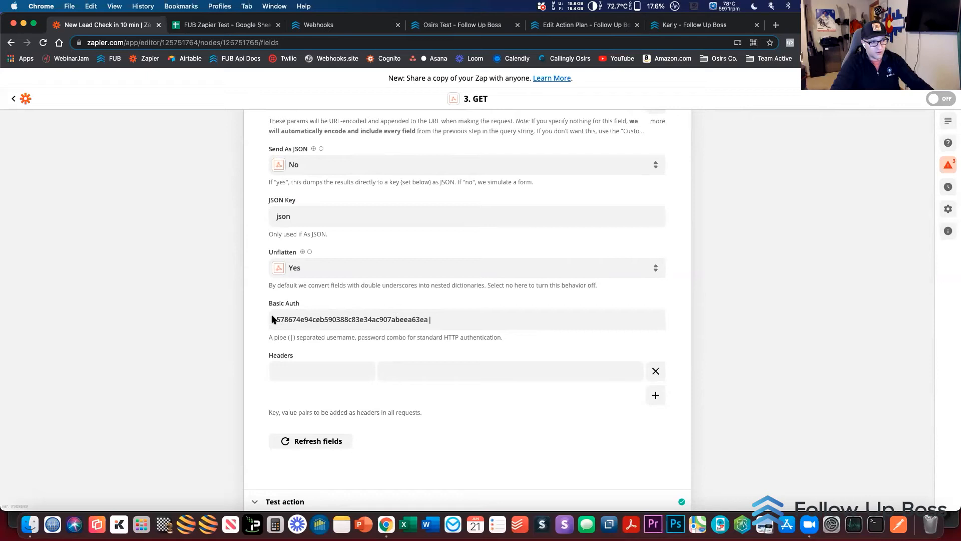
{"action": "left_click", "coordinate": [441, 319]}
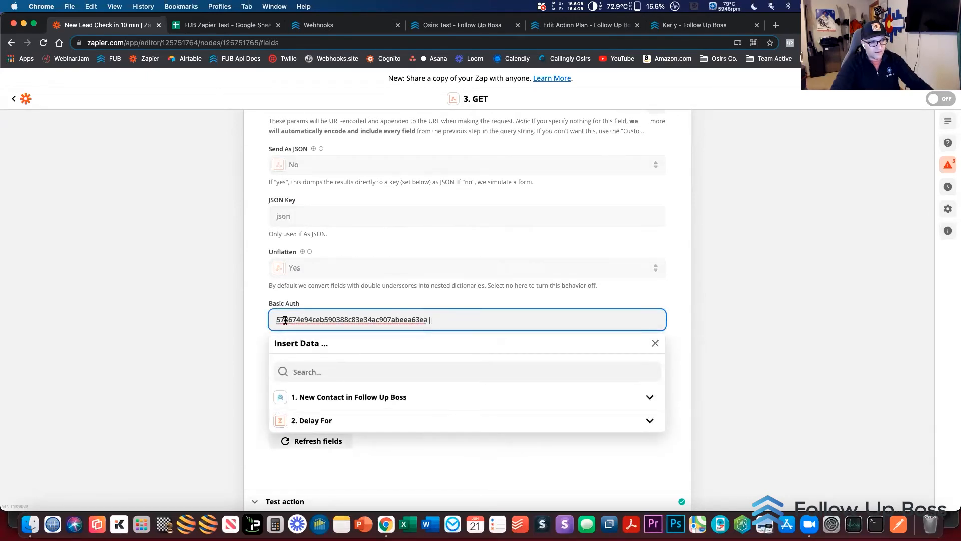
{"action": "left_click_drag", "start_coordinate": [430, 319], "coordinate": [269, 321]}
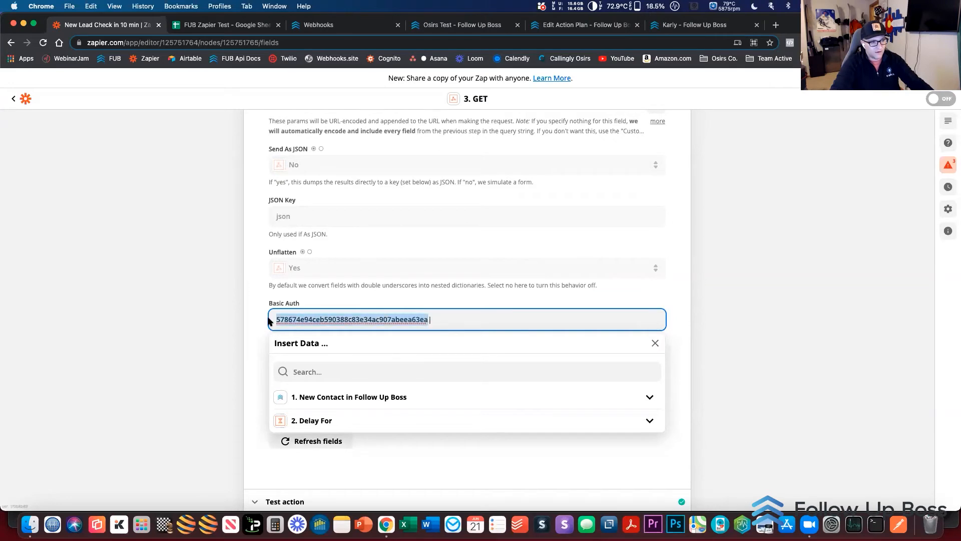
{"action": "left_click", "coordinate": [450, 319]}
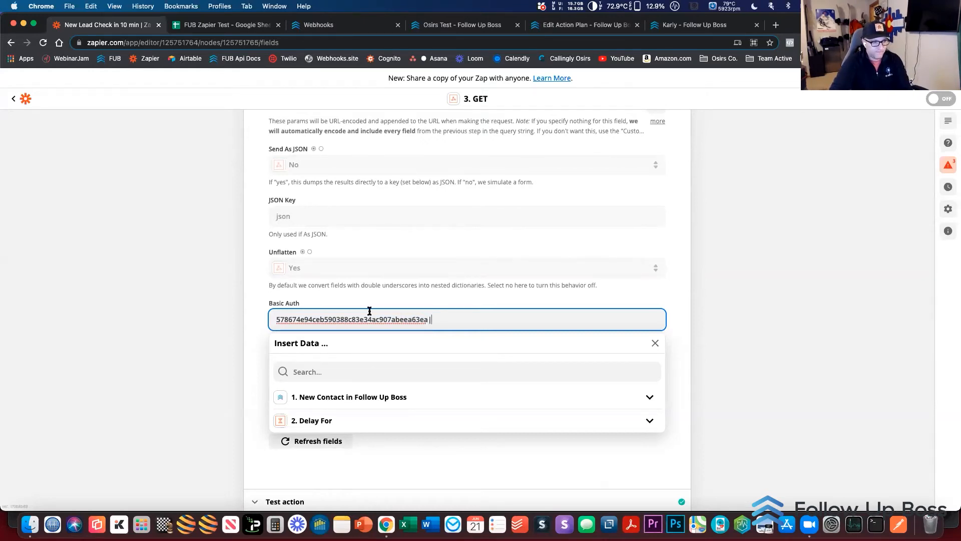
{"action": "left_click", "coordinate": [216, 308]}
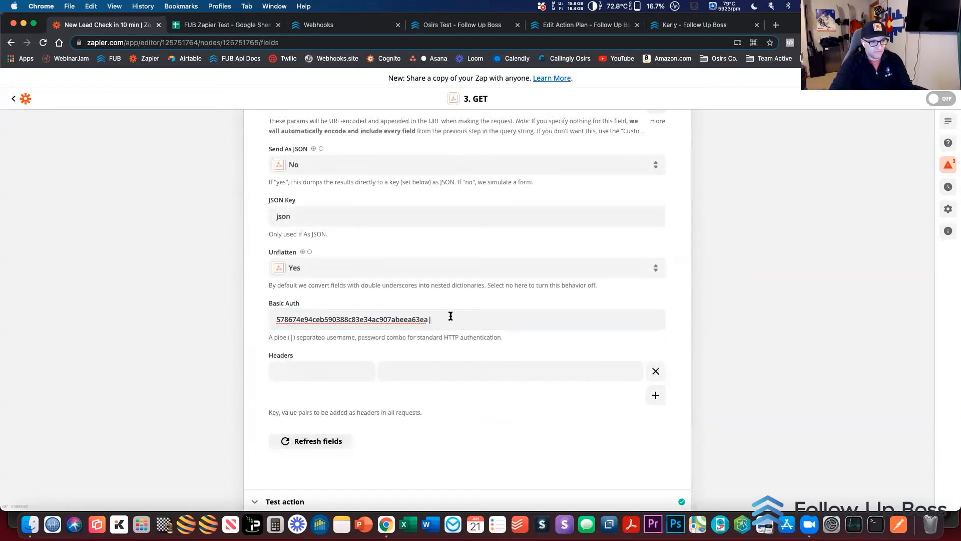
{"action": "left_click", "coordinate": [452, 318]}
{"action": "type", "text": ":"}
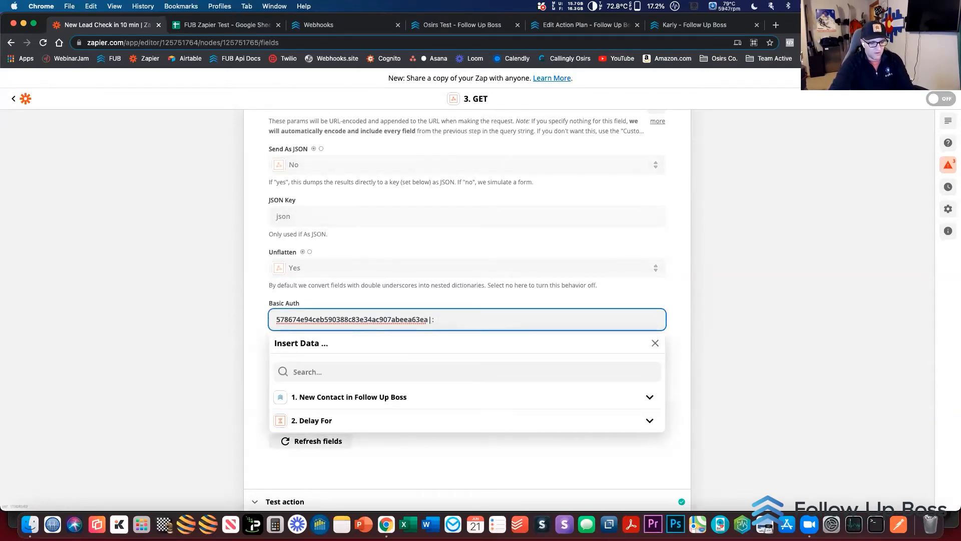
{"action": "key", "text": "BackSpace"}
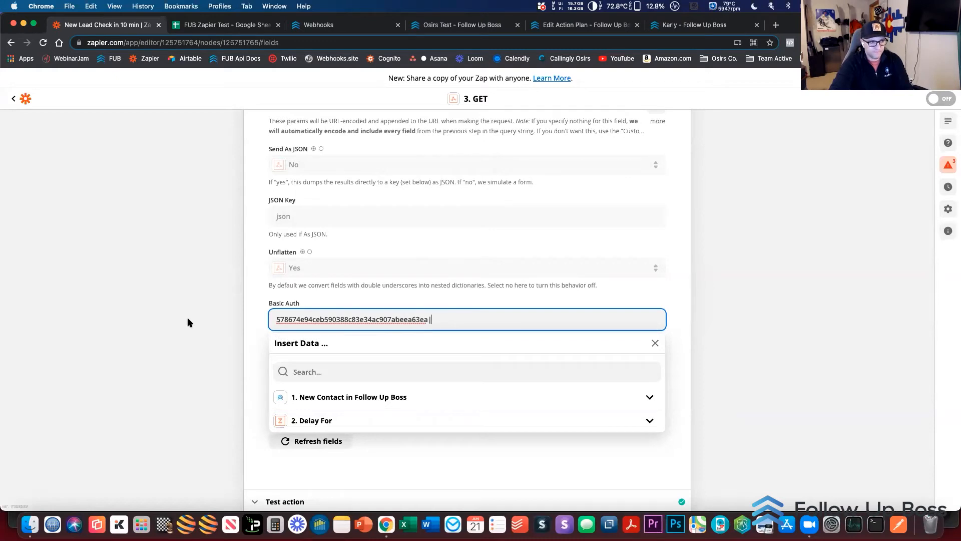
{"action": "left_click", "coordinate": [189, 319]}
Open the step 3 GET action's test section and rerun the test for review
{"action": "scroll", "coordinate": [302, 389], "scroll_direction": "up", "scroll_amount": 3}
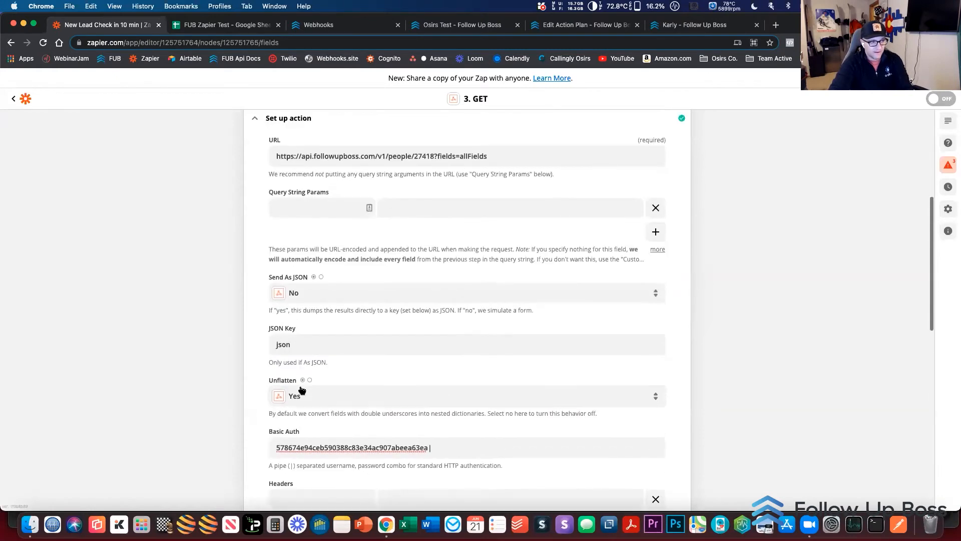
{"action": "scroll", "coordinate": [300, 301], "scroll_direction": "down", "scroll_amount": 5}
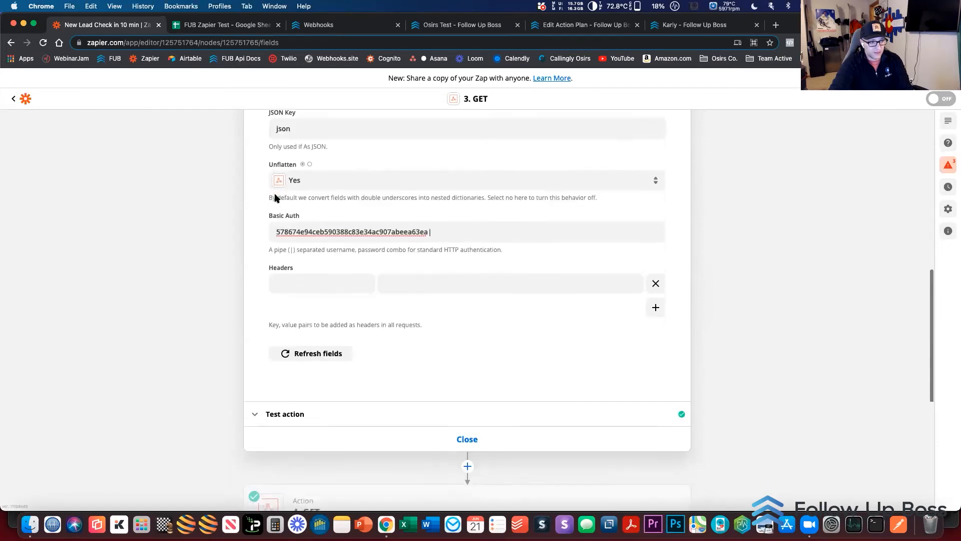
{"action": "left_click", "coordinate": [318, 401]}
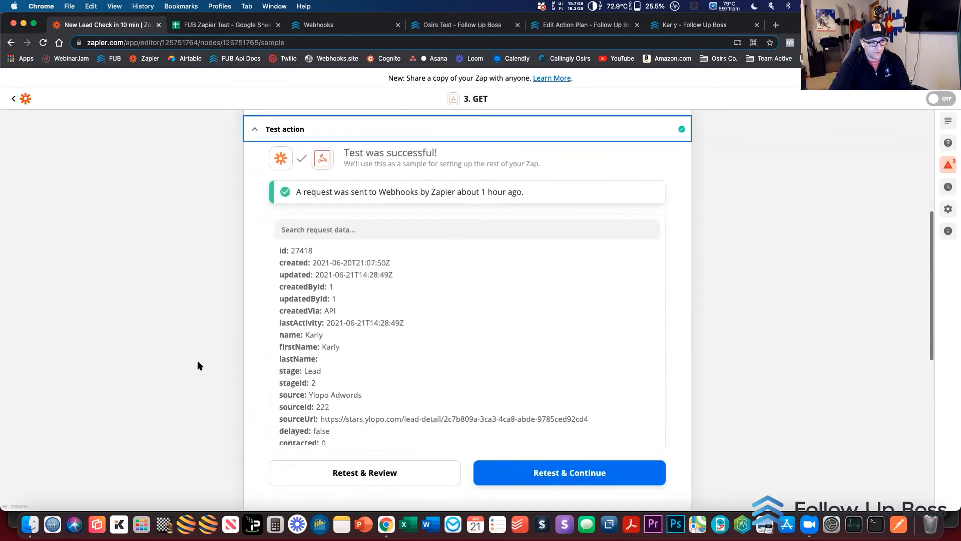
{"action": "left_click", "coordinate": [307, 460]}
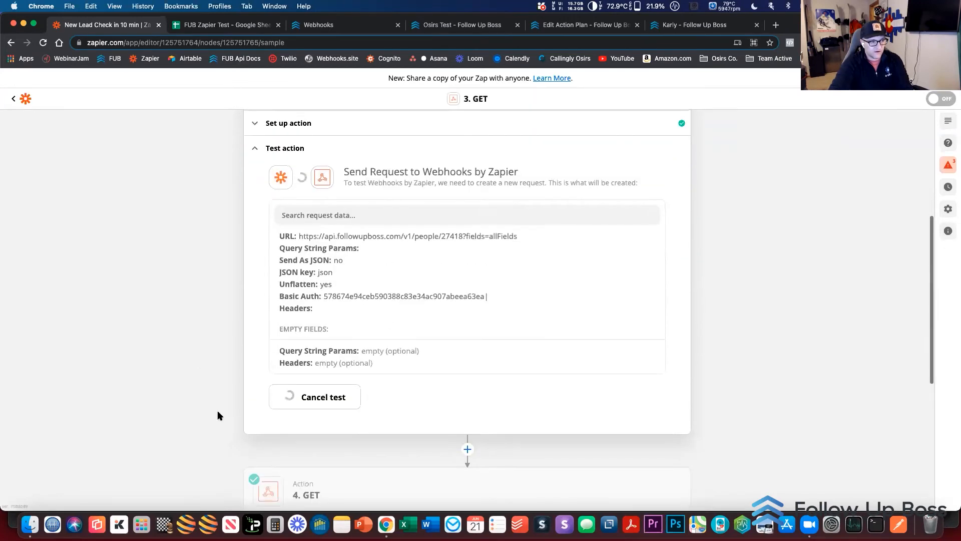
Examine the returned lead data from tags and contact details to email, call and text activity, highlighting the textsSent field
{"action": "scroll", "coordinate": [326, 363], "scroll_direction": "down", "scroll_amount": 6}
{"action": "scroll", "coordinate": [327, 361], "scroll_direction": "down", "scroll_amount": 5}
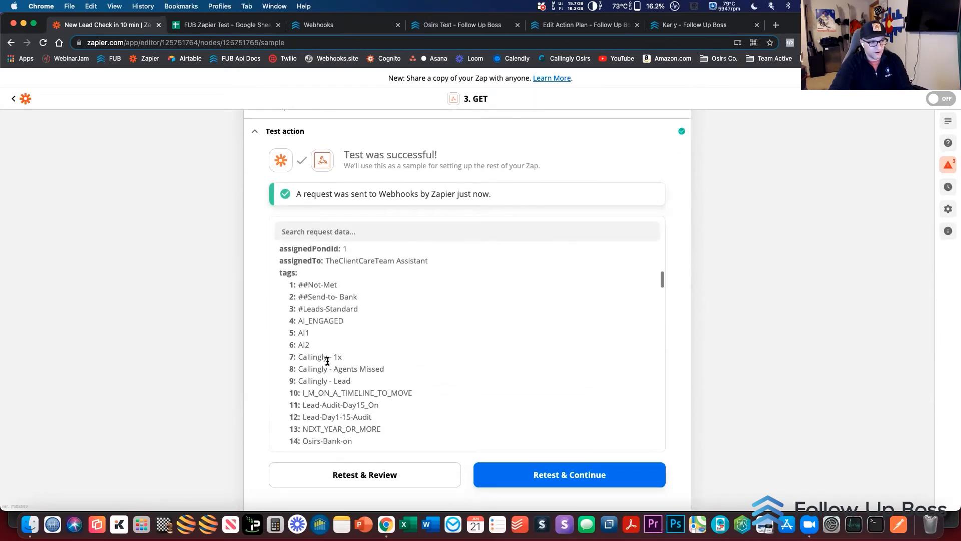
{"action": "scroll", "coordinate": [310, 301], "scroll_direction": "down", "scroll_amount": 6}
{"action": "scroll", "coordinate": [312, 306], "scroll_direction": "down", "scroll_amount": 12}
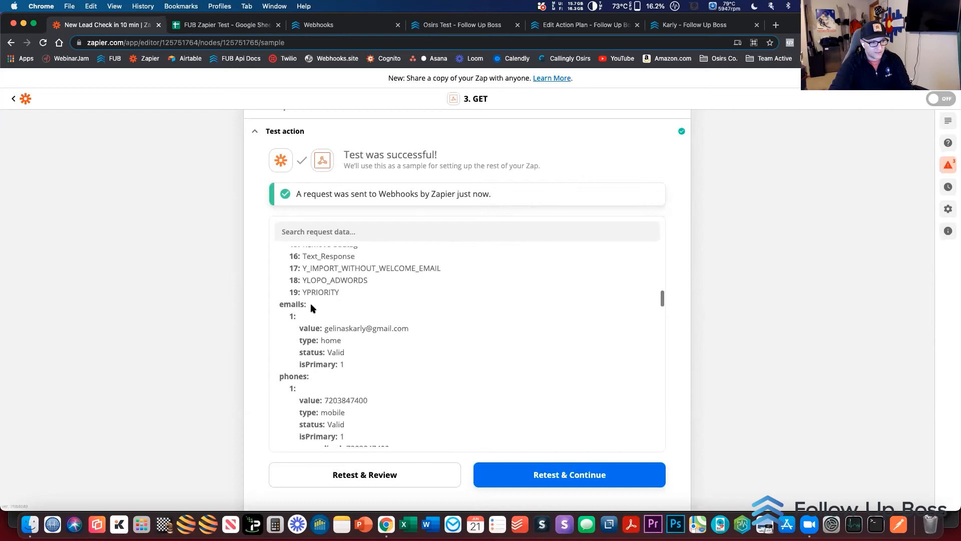
{"action": "scroll", "coordinate": [311, 305], "scroll_direction": "down", "scroll_amount": 2}
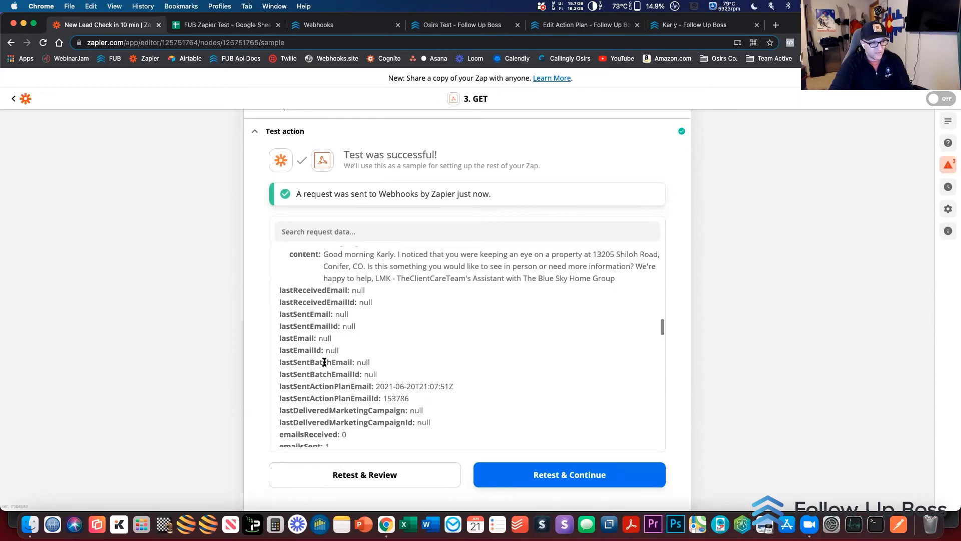
{"action": "scroll", "coordinate": [313, 380], "scroll_direction": "down", "scroll_amount": 4}
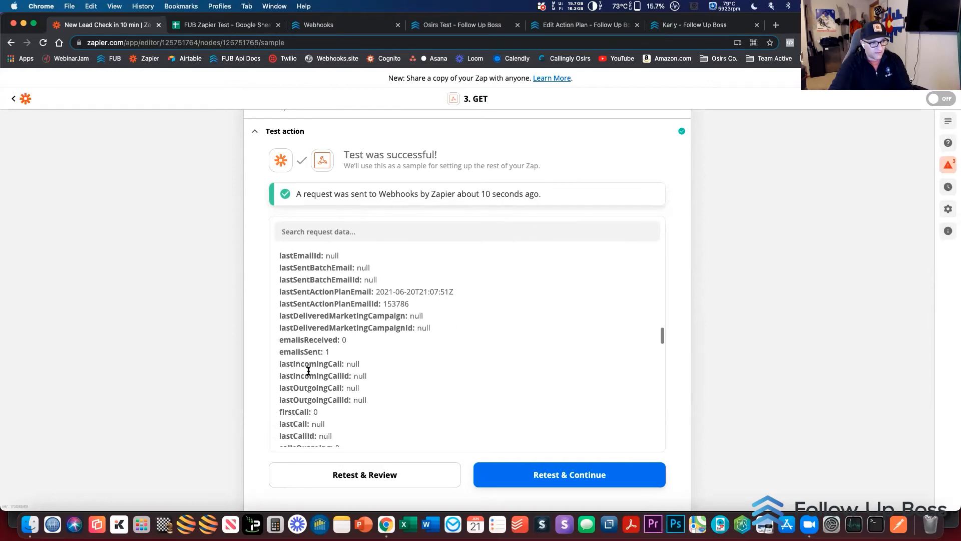
{"action": "scroll", "coordinate": [361, 359], "scroll_direction": "down", "scroll_amount": 3}
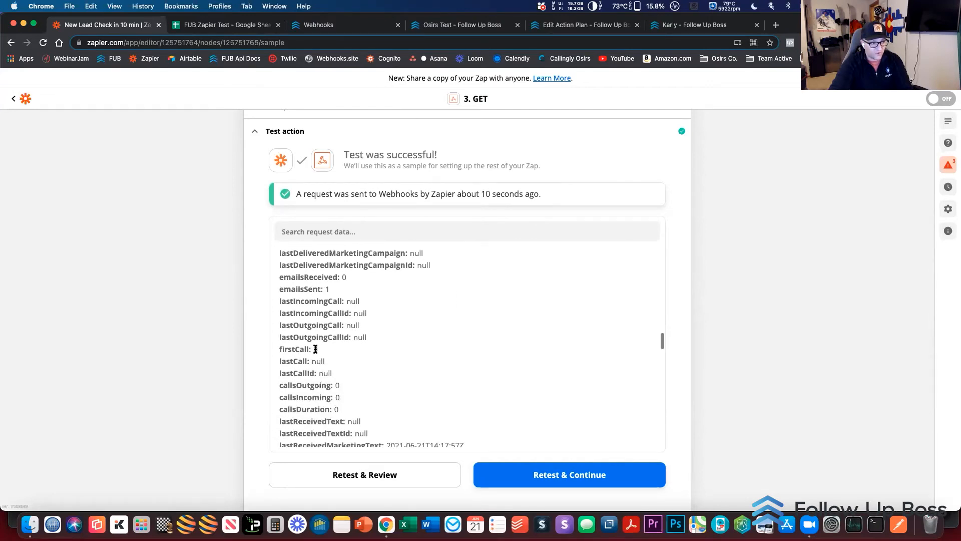
{"action": "scroll", "coordinate": [324, 380], "scroll_direction": "down", "scroll_amount": 5}
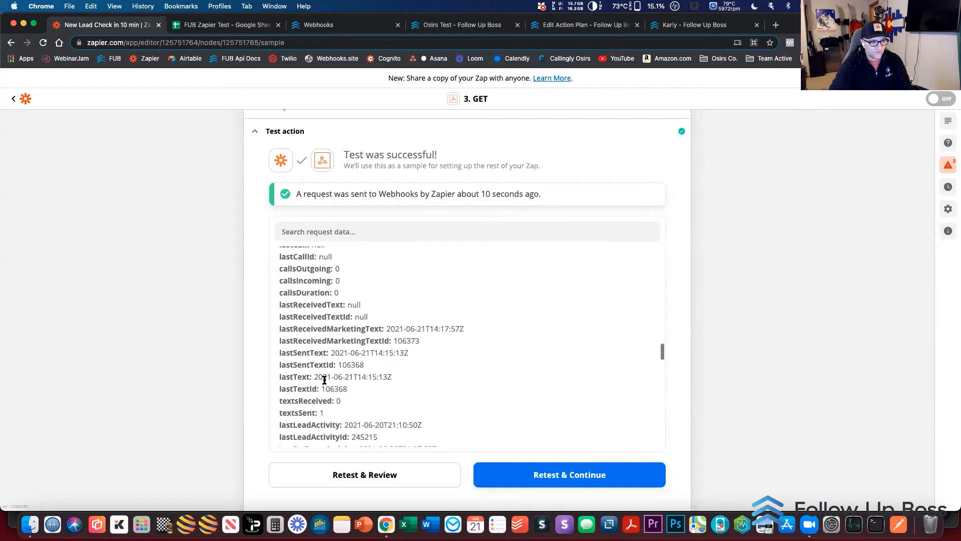
{"action": "left_click_drag", "start_coordinate": [281, 413], "coordinate": [316, 416]}
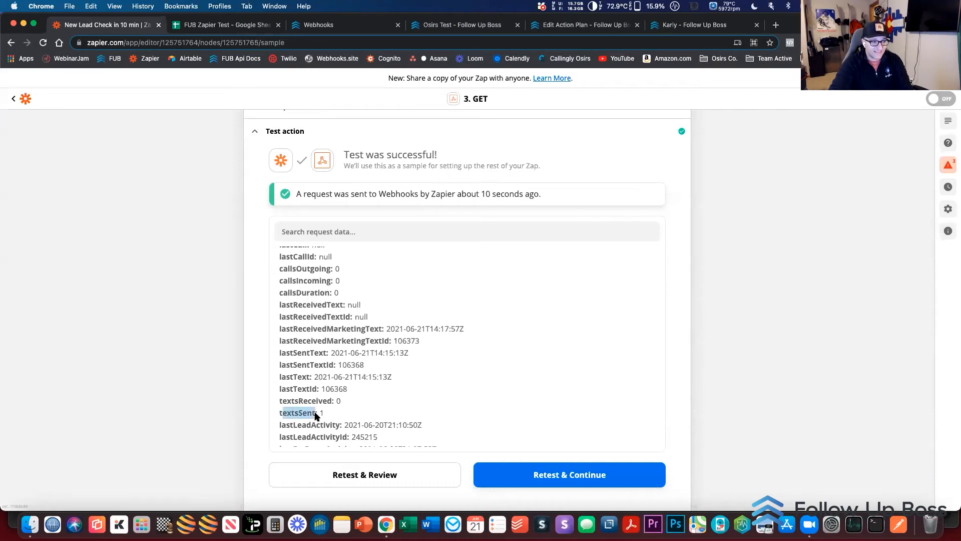
{"action": "left_click", "coordinate": [324, 415]}
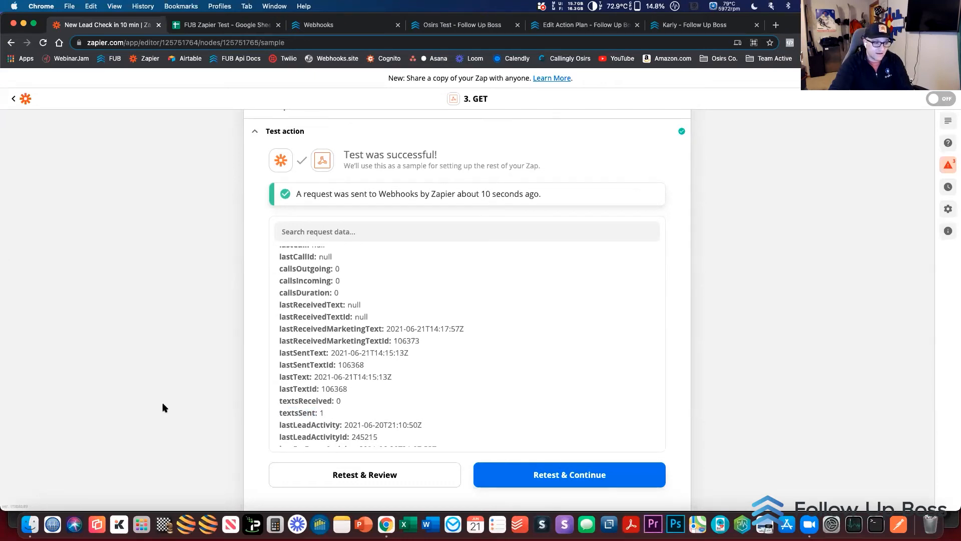
Reopen the step 3 GET action's setup and examine the Basic Auth field with its pipe separator
{"action": "scroll", "coordinate": [163, 405], "scroll_direction": "down", "scroll_amount": 10}
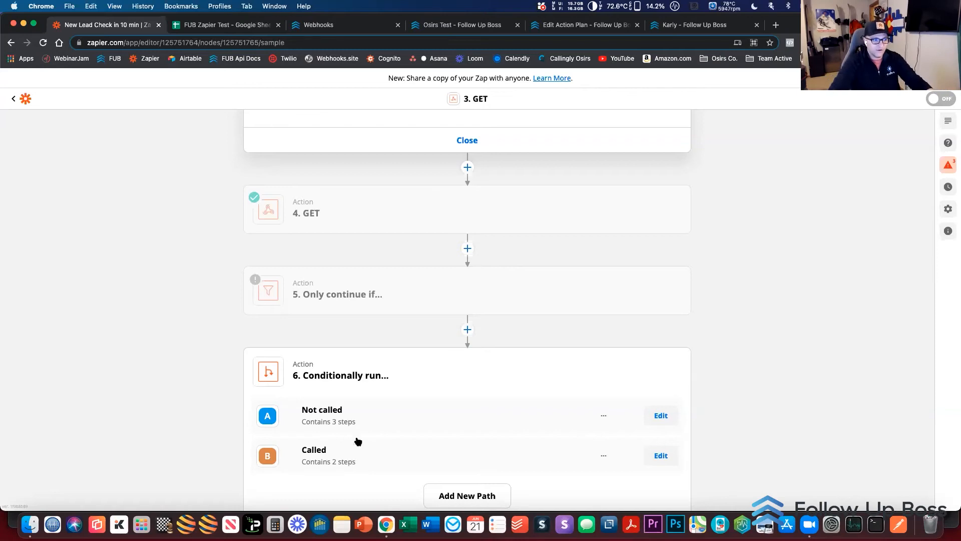
{"action": "scroll", "coordinate": [813, 436], "scroll_direction": "down", "scroll_amount": 1}
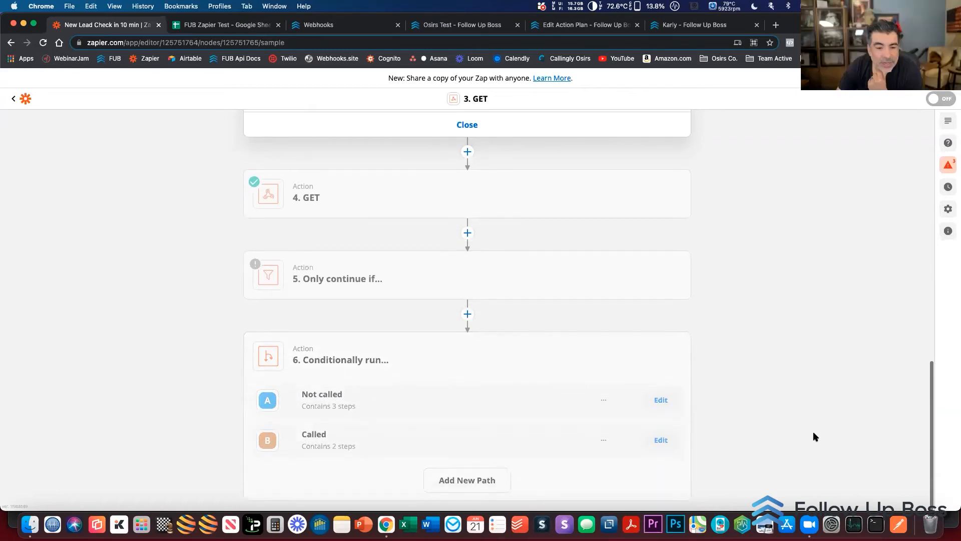
{"action": "scroll", "coordinate": [814, 436], "scroll_direction": "up", "scroll_amount": 5}
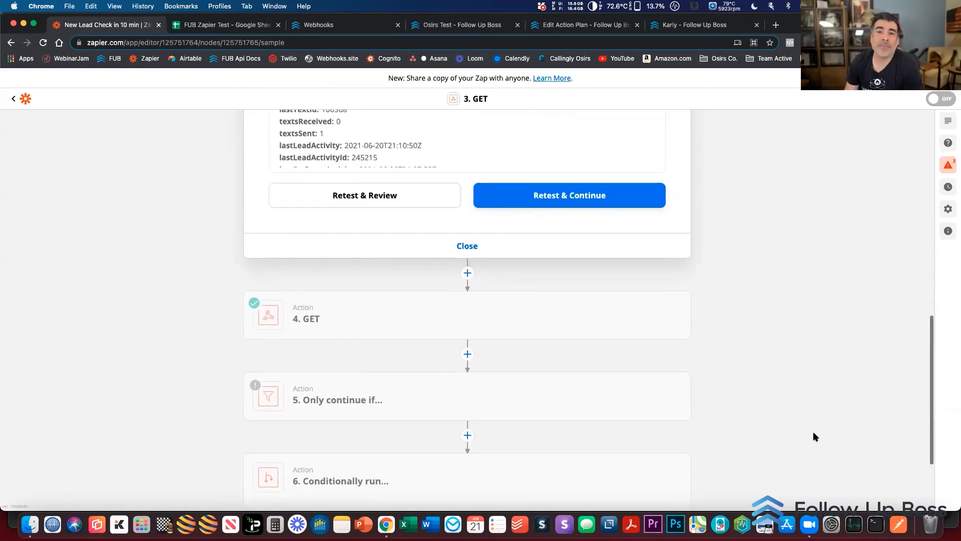
{"action": "scroll", "coordinate": [814, 436], "scroll_direction": "up", "scroll_amount": 6}
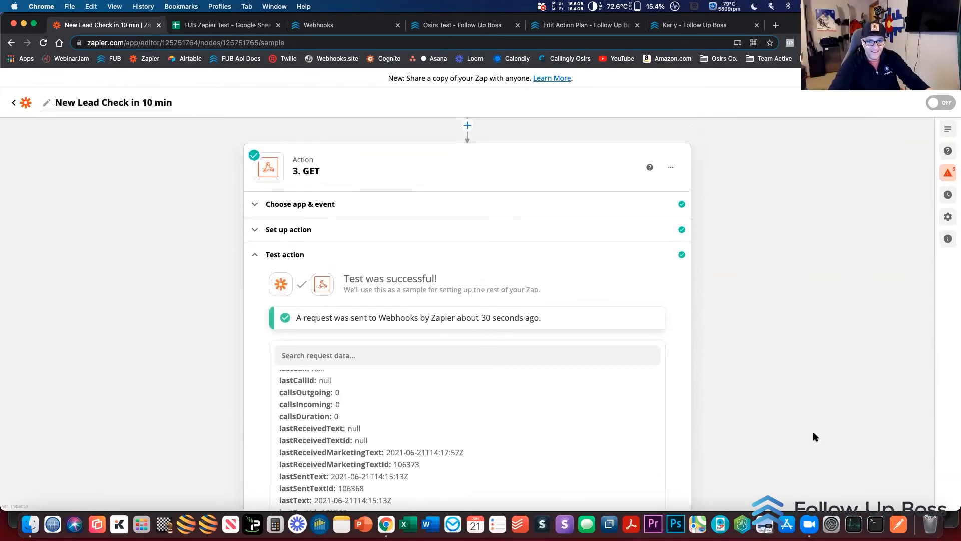
{"action": "left_click", "coordinate": [306, 230]}
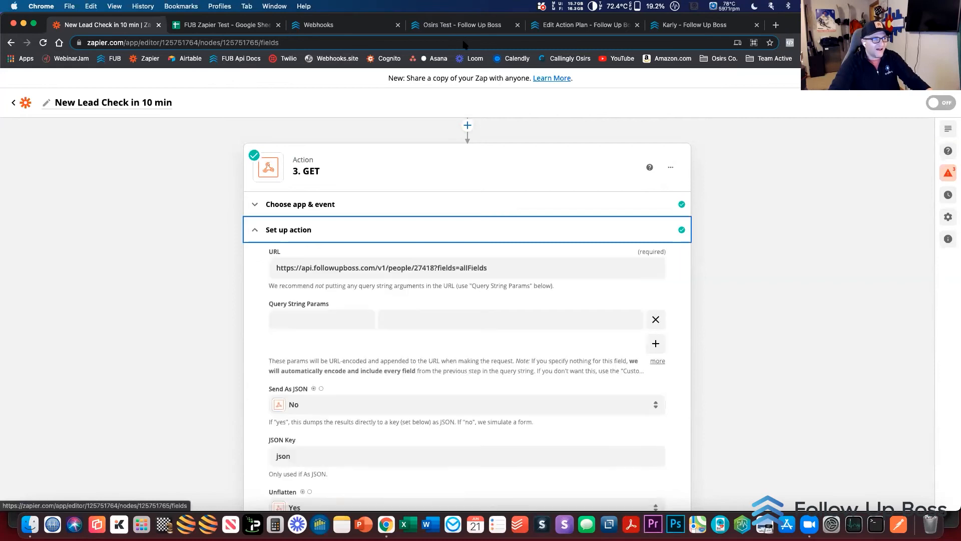
{"action": "scroll", "coordinate": [130, 331], "scroll_direction": "down", "scroll_amount": 4}
{"action": "scroll", "coordinate": [130, 331], "scroll_direction": "down", "scroll_amount": 1}
{"action": "scroll", "coordinate": [502, 234], "scroll_direction": "up", "scroll_amount": 1}
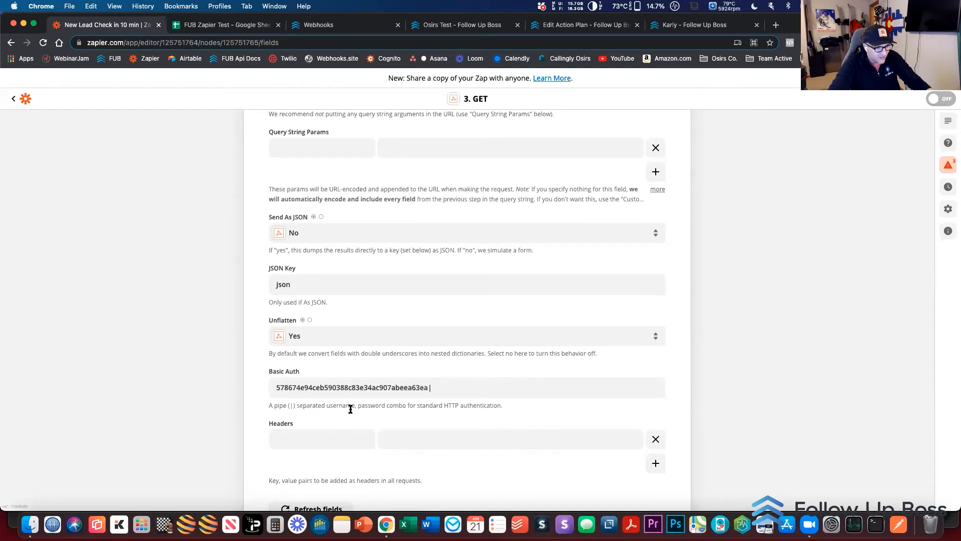
{"action": "left_click", "coordinate": [496, 396]}
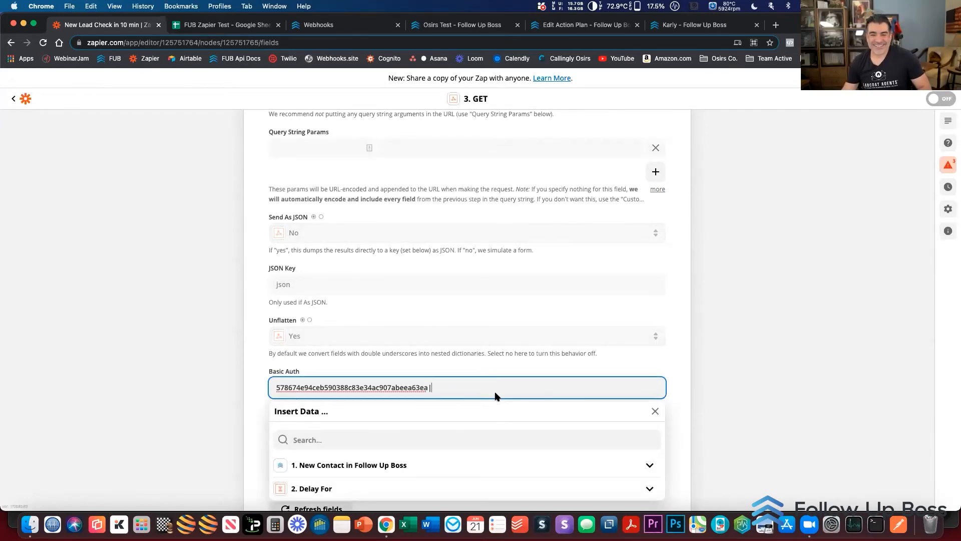
{"action": "left_click", "coordinate": [768, 338]}
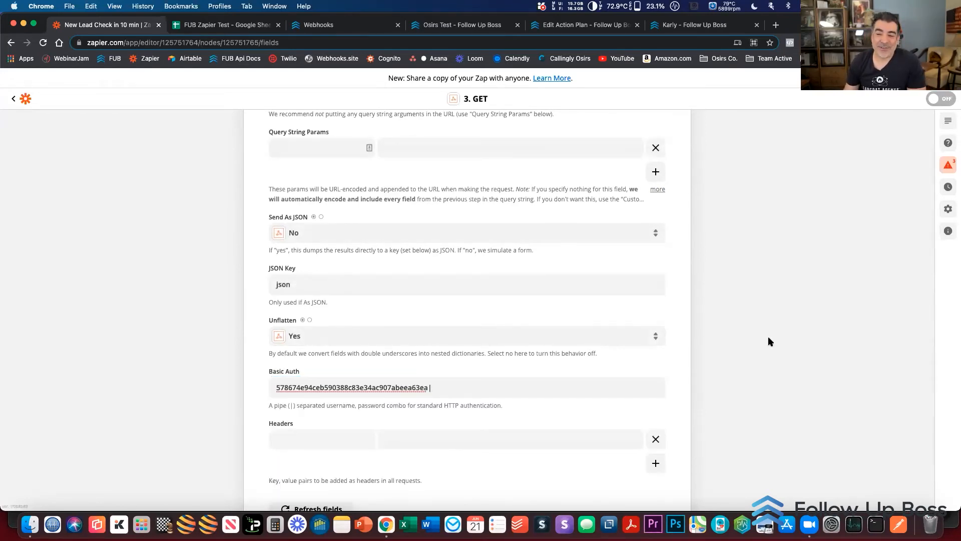
Open the setup of the step 4 GET action and highlight the events endpoint in its request URL
{"action": "scroll", "coordinate": [710, 336], "scroll_direction": "down", "scroll_amount": 7}
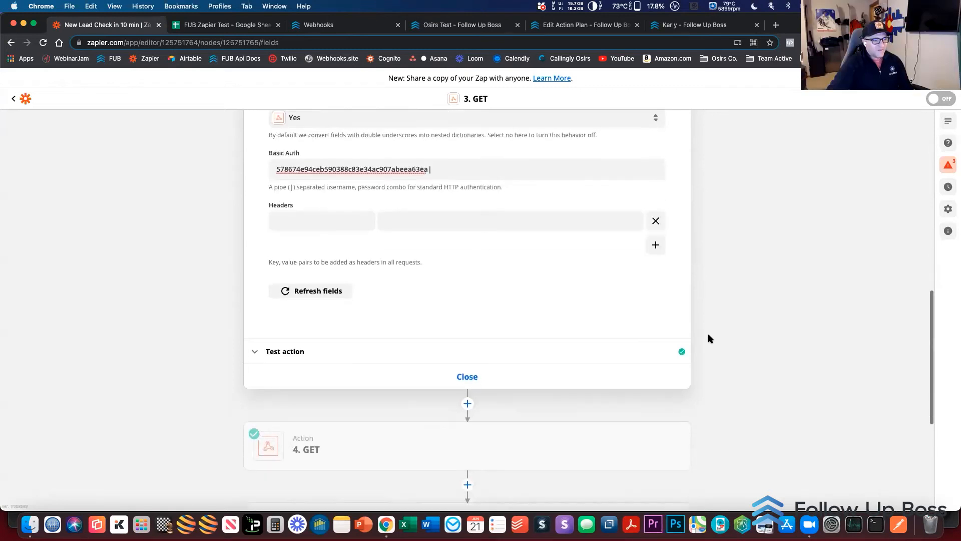
{"action": "scroll", "coordinate": [710, 339], "scroll_direction": "down", "scroll_amount": 3}
{"action": "scroll", "coordinate": [160, 257], "scroll_direction": "up", "scroll_amount": 2}
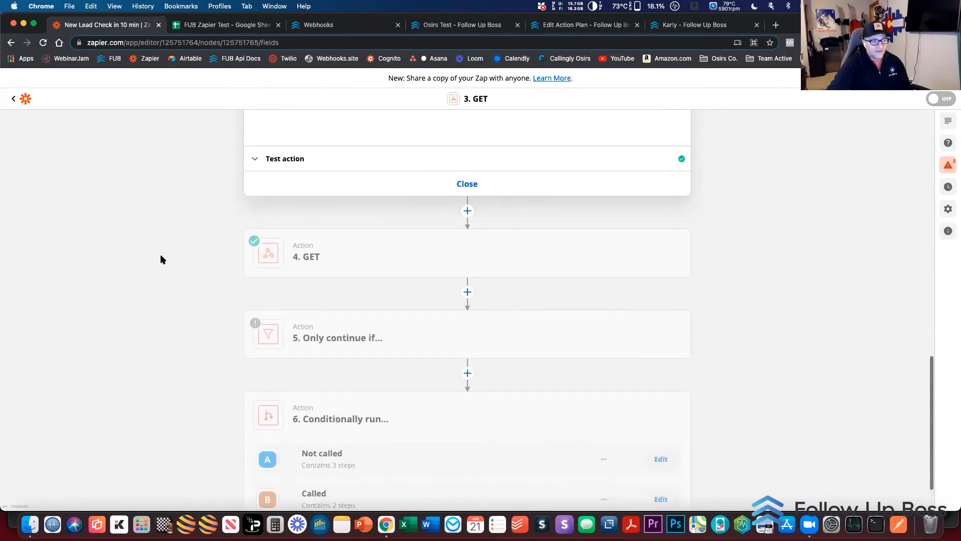
{"action": "left_click", "coordinate": [345, 287]}
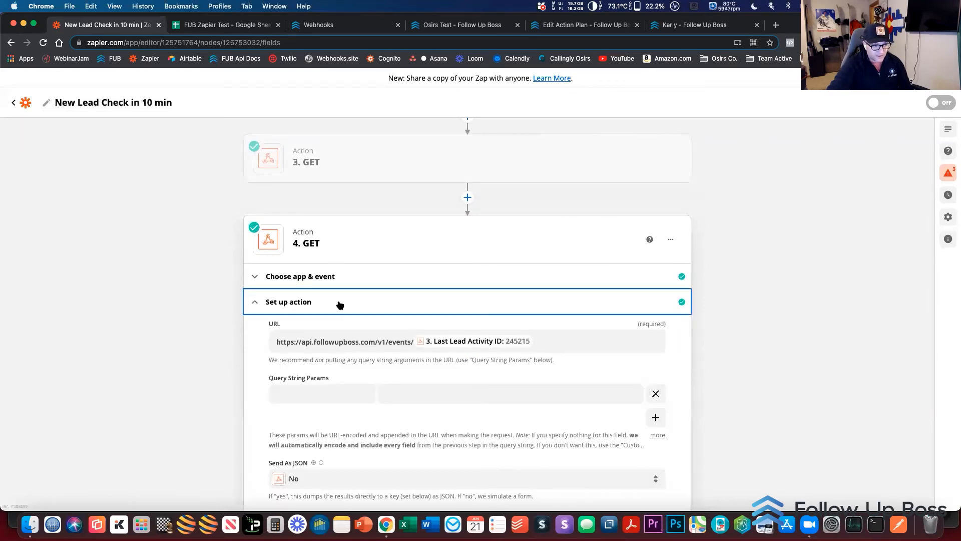
{"action": "left_click", "coordinate": [410, 344]}
{"action": "left_click_drag", "start_coordinate": [409, 345], "coordinate": [389, 345]}
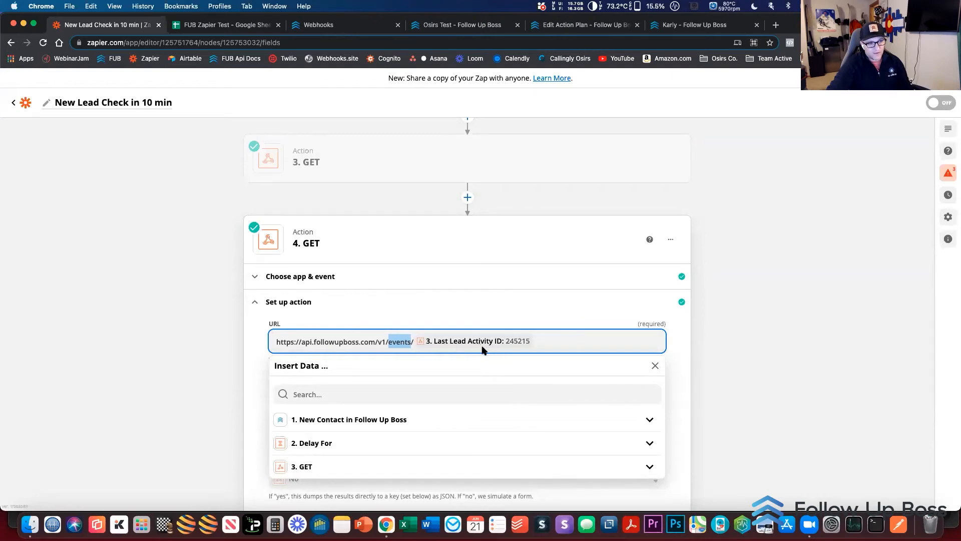
Expand all step 3 GET output options for the step 4 URL and browse the available lead fields
{"action": "left_click", "coordinate": [576, 342]}
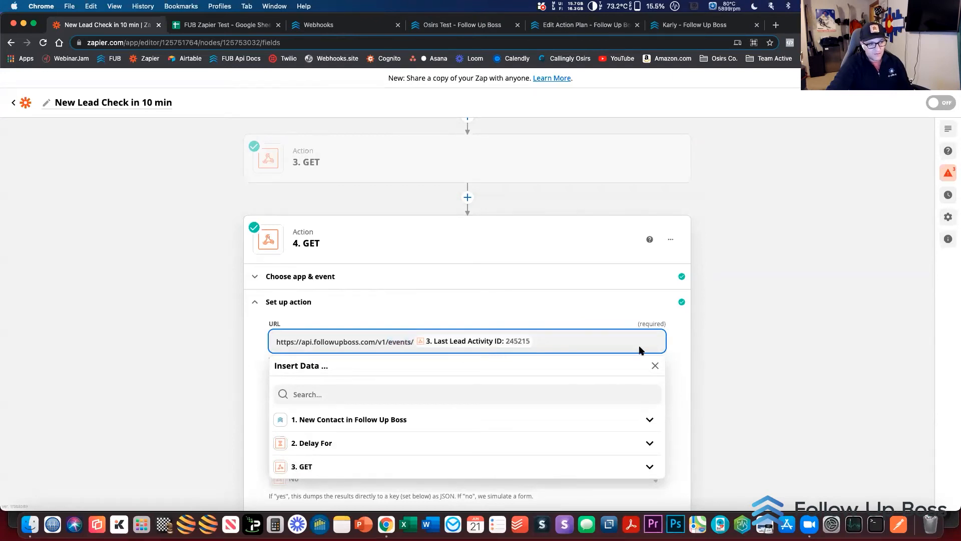
{"action": "scroll", "coordinate": [719, 349], "scroll_direction": "down", "scroll_amount": 5}
{"action": "left_click", "coordinate": [308, 339]}
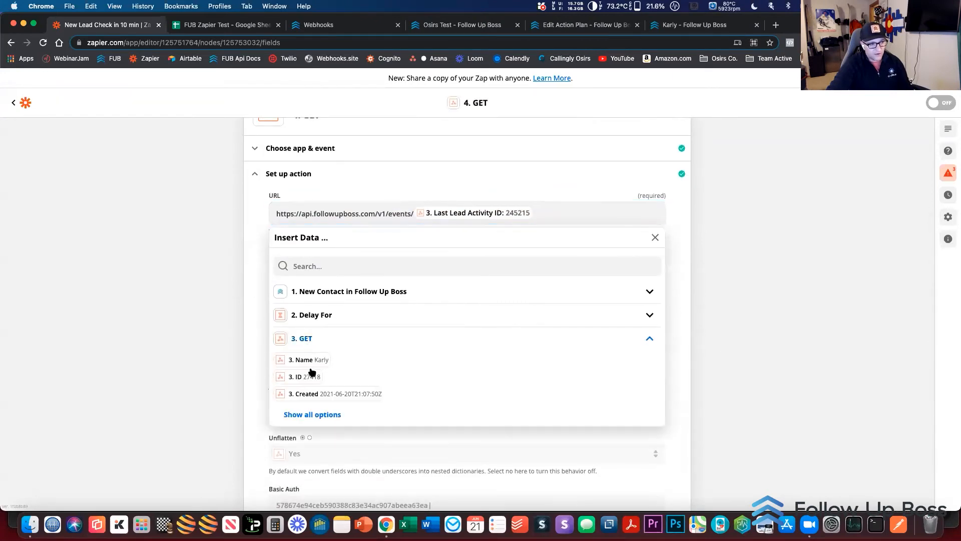
{"action": "left_click", "coordinate": [309, 416]}
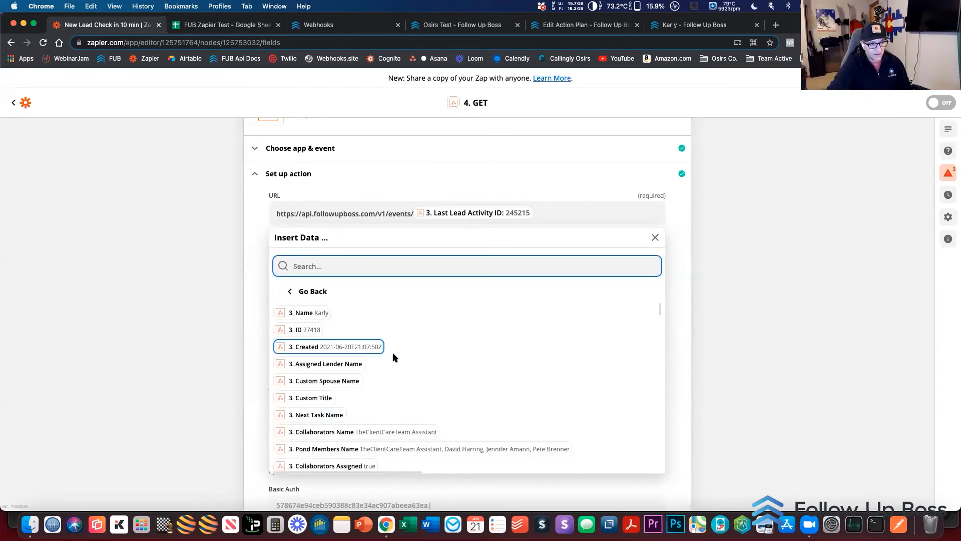
{"action": "scroll", "coordinate": [392, 352], "scroll_direction": "down", "scroll_amount": 5}
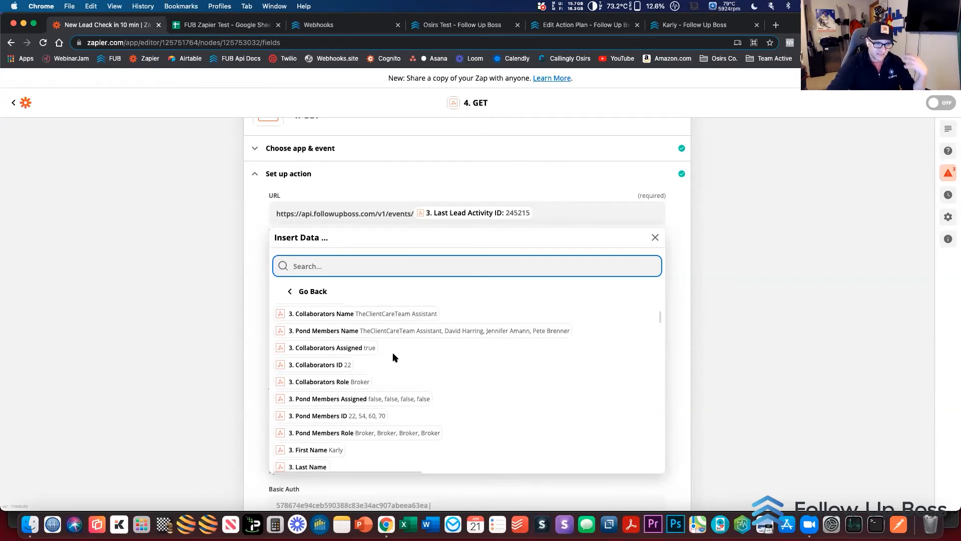
{"action": "scroll", "coordinate": [393, 352], "scroll_direction": "down", "scroll_amount": 7}
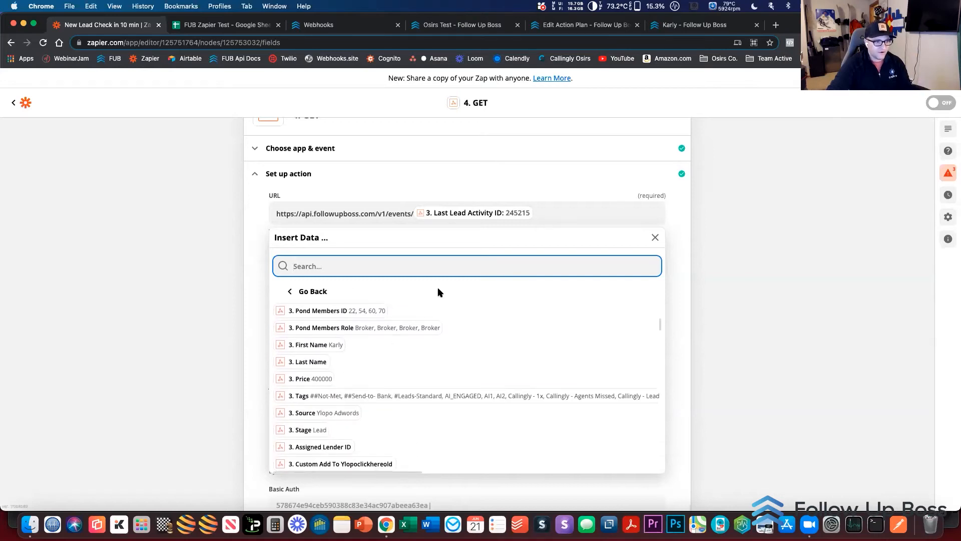
{"action": "scroll", "coordinate": [422, 330], "scroll_direction": "down", "scroll_amount": 5}
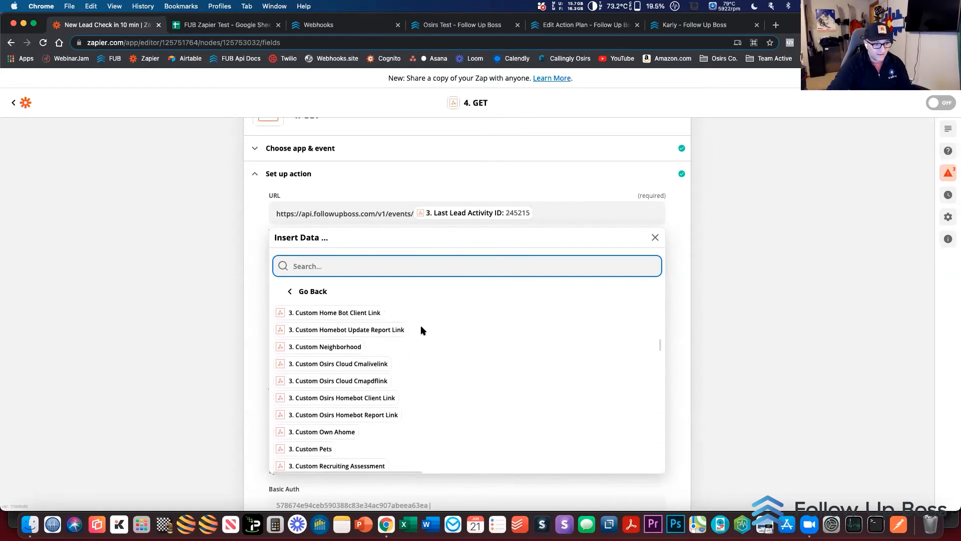
Search the insertable data for "activ" and locate step 3's Last Lead Activity ID, leaving the URL as it is
{"action": "type", "text": "activ"}
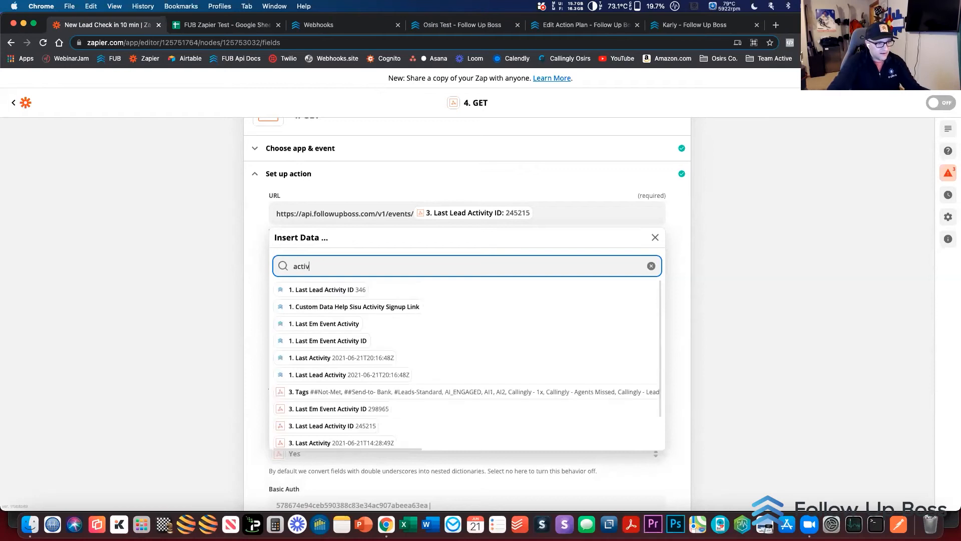
{"action": "scroll", "coordinate": [420, 370], "scroll_direction": "down", "scroll_amount": 1}
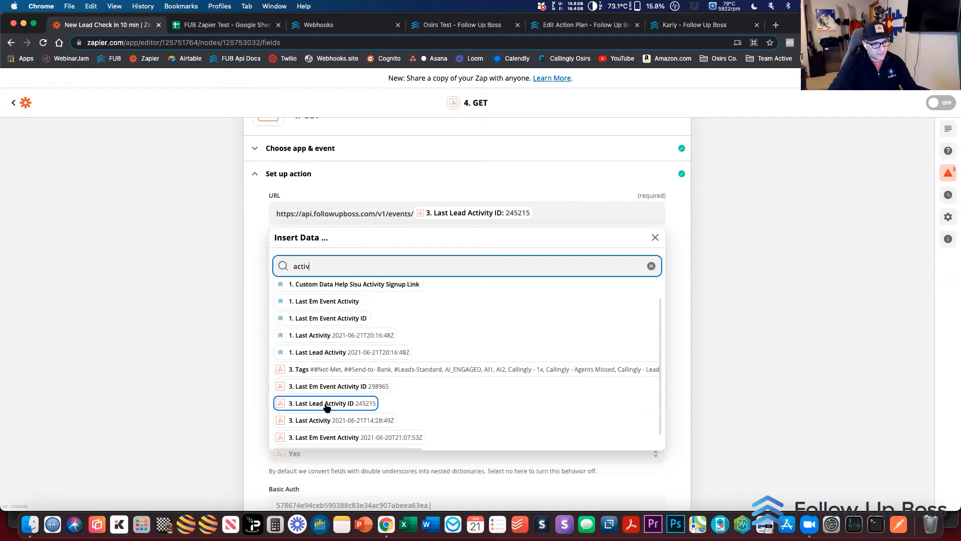
{"action": "left_click", "coordinate": [739, 269]}
Open the step 4 GET action's test results and highlight the street field in the returned property data
{"action": "scroll", "coordinate": [583, 319], "scroll_direction": "down", "scroll_amount": 3}
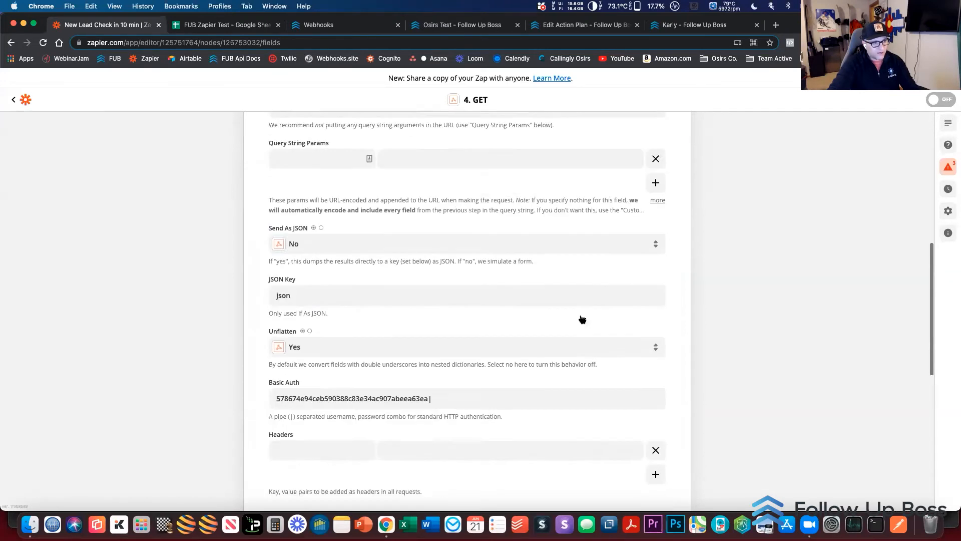
{"action": "scroll", "coordinate": [583, 319], "scroll_direction": "down", "scroll_amount": 5}
{"action": "left_click", "coordinate": [355, 406]}
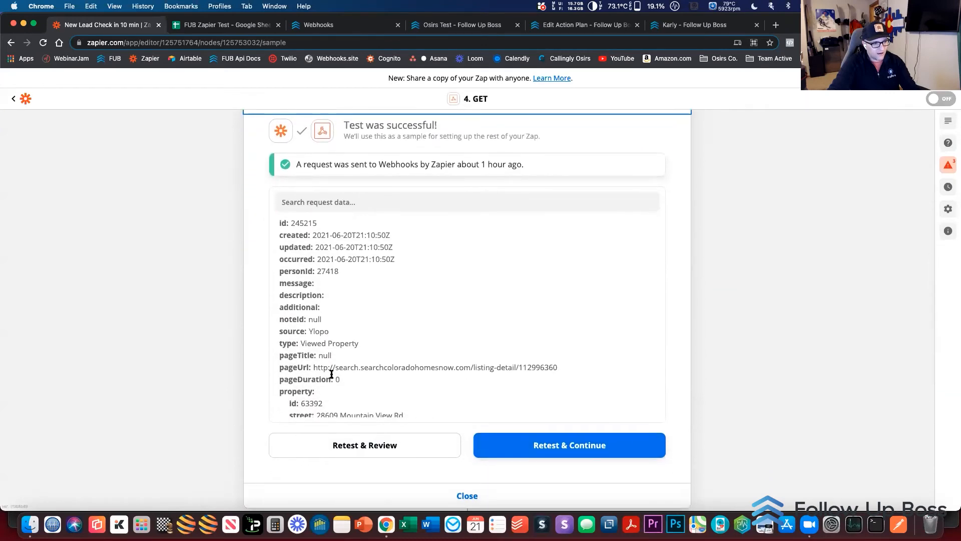
{"action": "scroll", "coordinate": [332, 373], "scroll_direction": "down", "scroll_amount": 4}
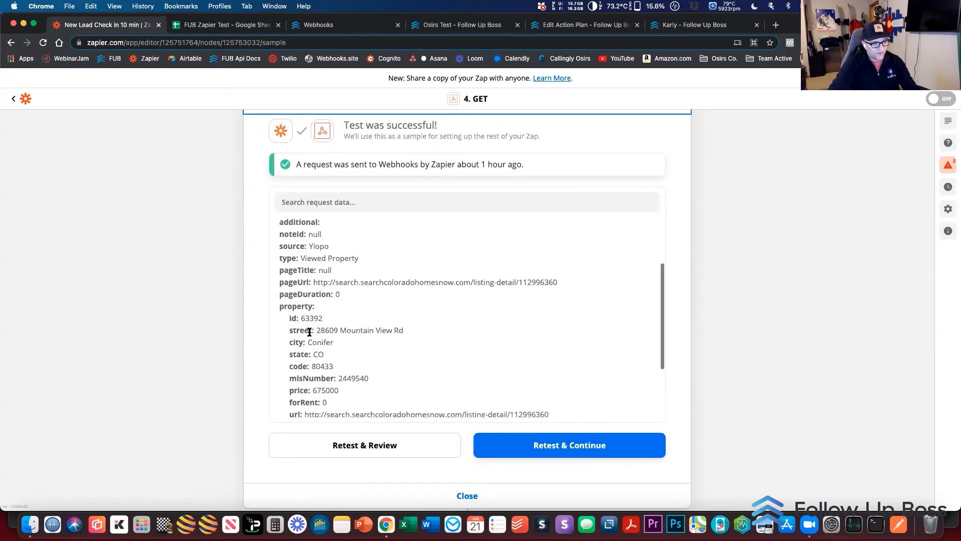
{"action": "left_click_drag", "start_coordinate": [310, 332], "coordinate": [429, 332]}
{"action": "left_click", "coordinate": [429, 346]}
Highlight the property's listing url and examine the rest of the returned event data, including the event type
{"action": "scroll", "coordinate": [429, 344], "scroll_direction": "down", "scroll_amount": 2}
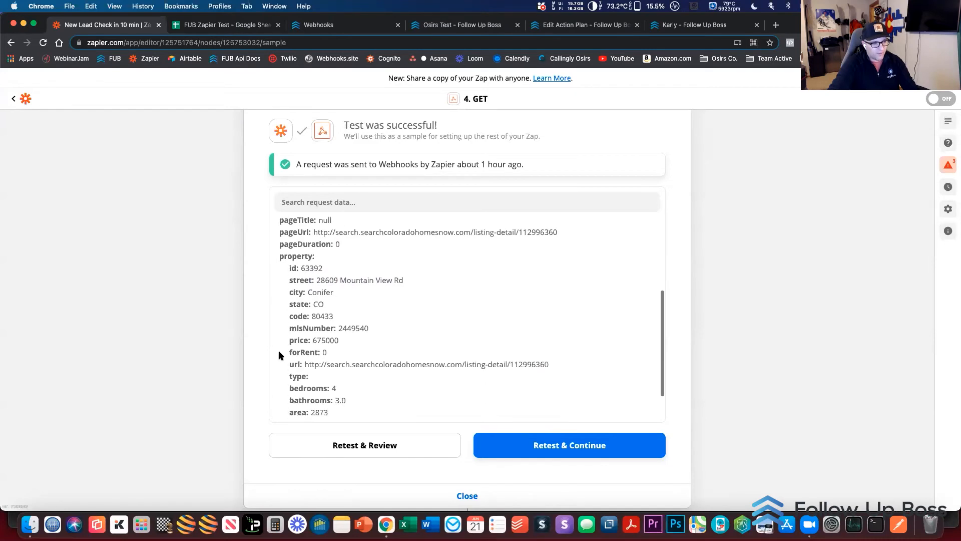
{"action": "mouse_move", "coordinate": [306, 364]}
{"action": "left_mouse_down"}
{"action": "mouse_move", "coordinate": [567, 368]}
{"action": "mouse_move", "coordinate": [304, 367]}
{"action": "left_mouse_up"}
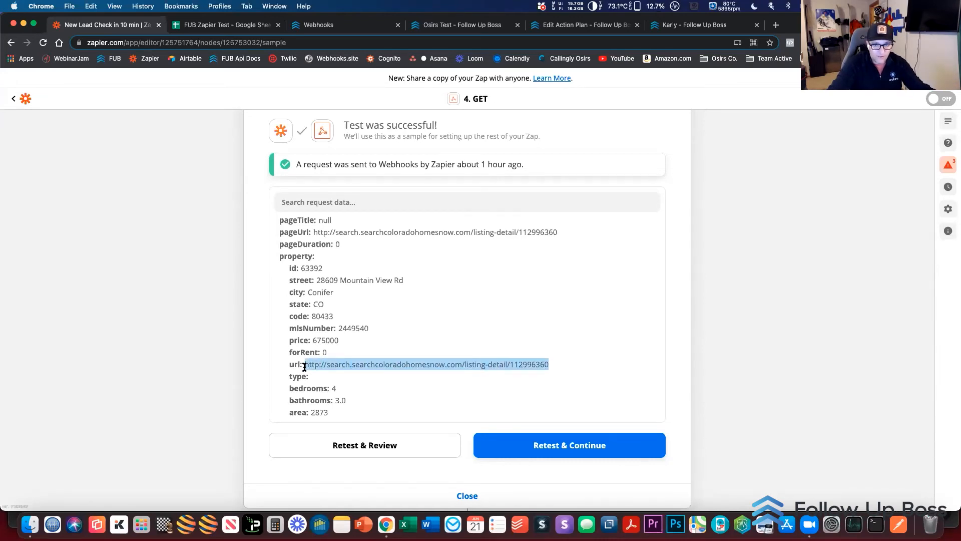
{"action": "left_click", "coordinate": [337, 335]}
{"action": "scroll", "coordinate": [355, 290], "scroll_direction": "down", "scroll_amount": 2}
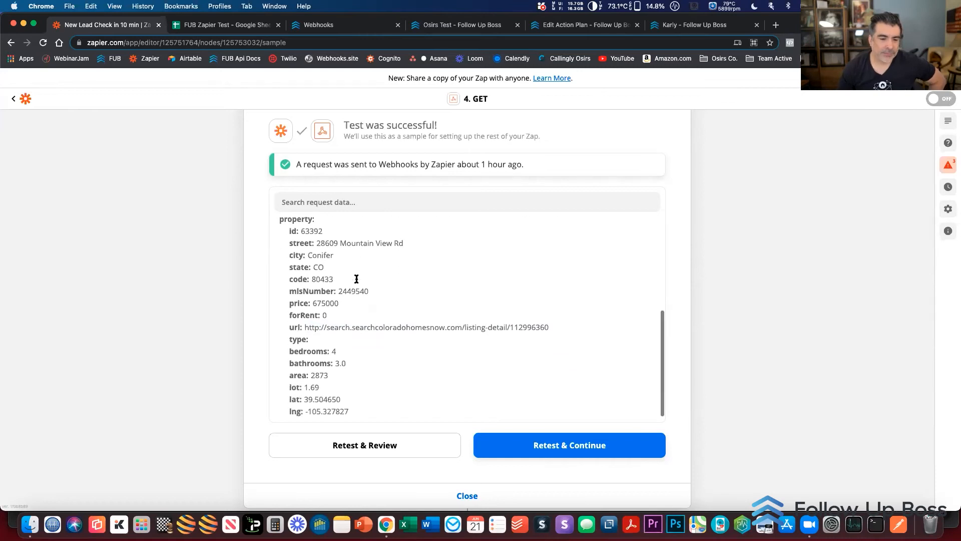
{"action": "scroll", "coordinate": [360, 350], "scroll_direction": "up", "scroll_amount": 8}
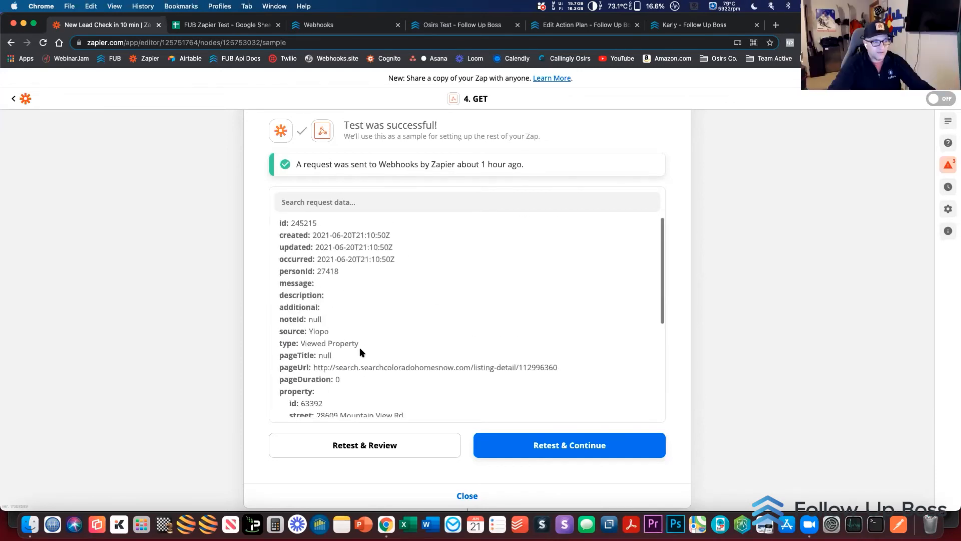
{"action": "scroll", "coordinate": [219, 331], "scroll_direction": "up", "scroll_amount": 3}
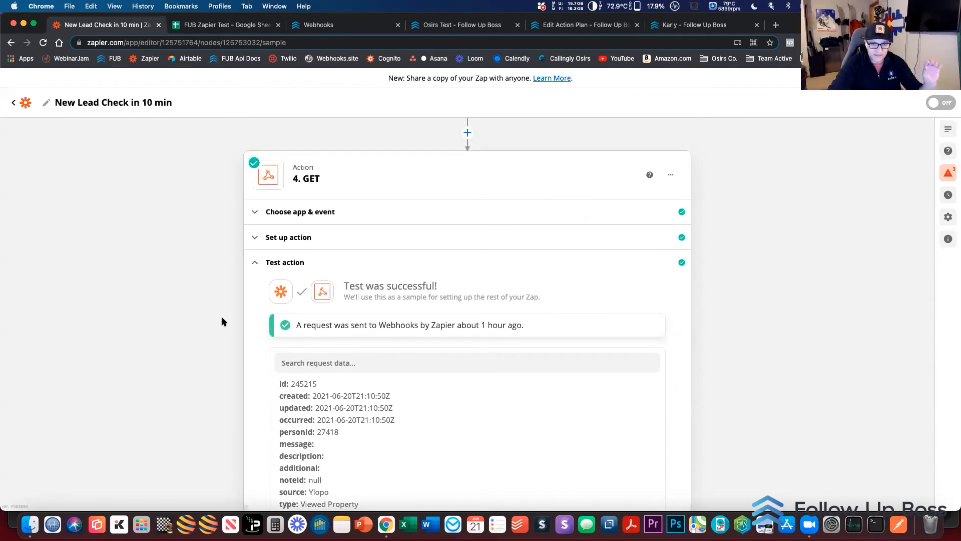
Reopen the step 4 GET action's setup and examine its request settings from the URL to the Basic Auth field
{"action": "left_click", "coordinate": [286, 241]}
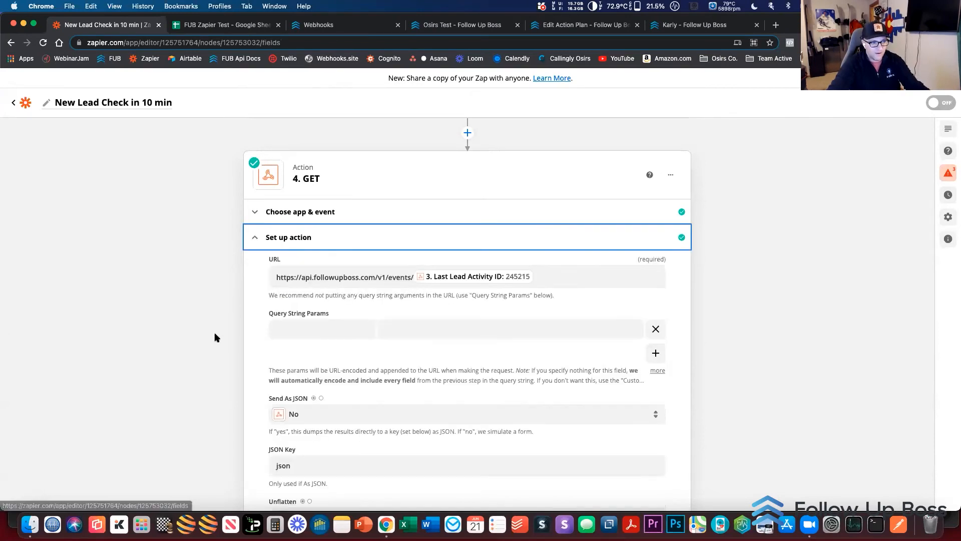
{"action": "scroll", "coordinate": [217, 337], "scroll_direction": "down", "scroll_amount": 3}
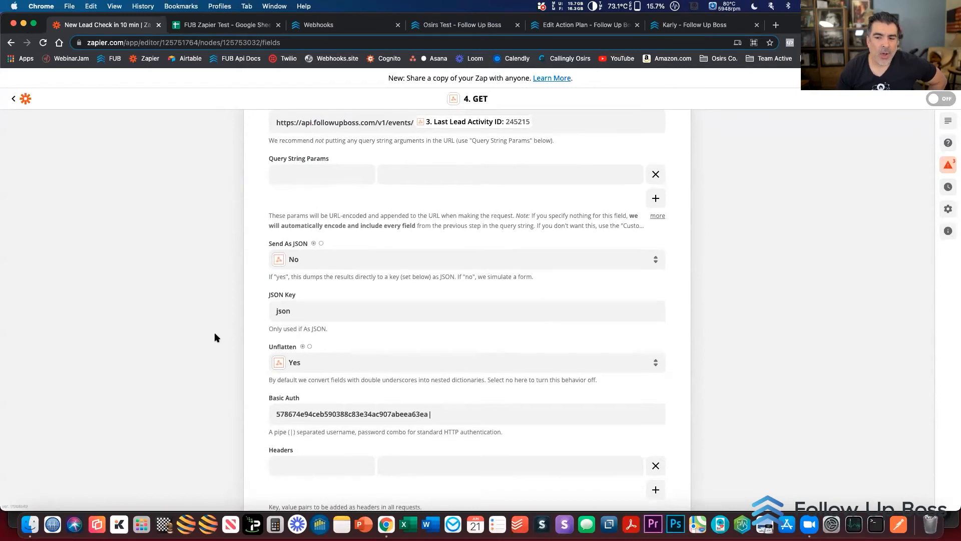
{"action": "scroll", "coordinate": [216, 337], "scroll_direction": "up", "scroll_amount": 2}
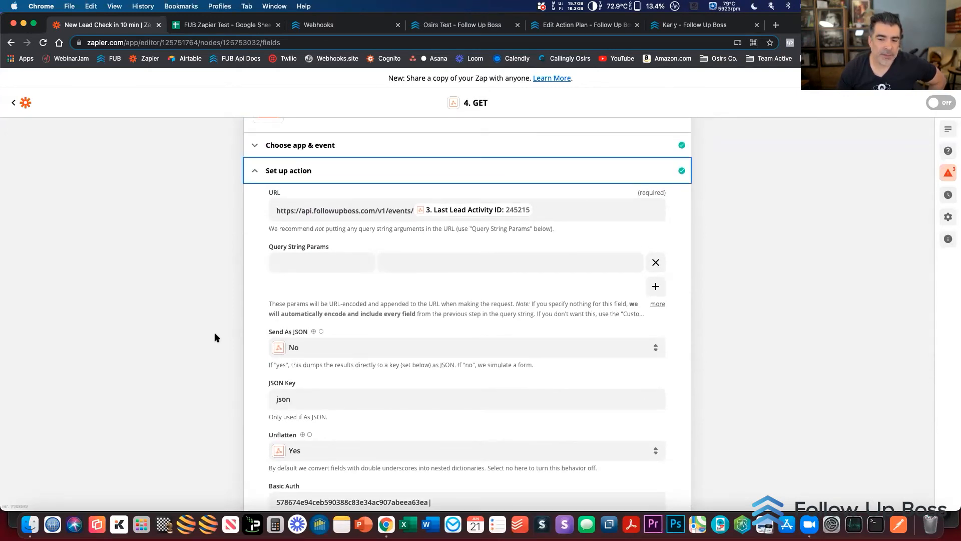
{"action": "scroll", "coordinate": [216, 337], "scroll_direction": "up", "scroll_amount": 10}
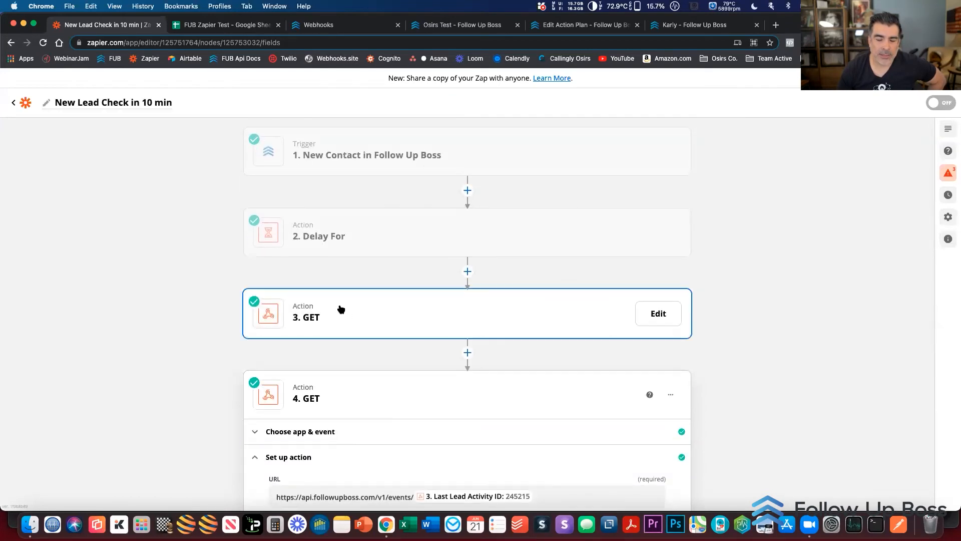
Open the setup of the step 3 GET action and highlight ?fields=allFields in its request URL
{"action": "left_click", "coordinate": [335, 309]}
{"action": "left_click", "coordinate": [333, 377]}
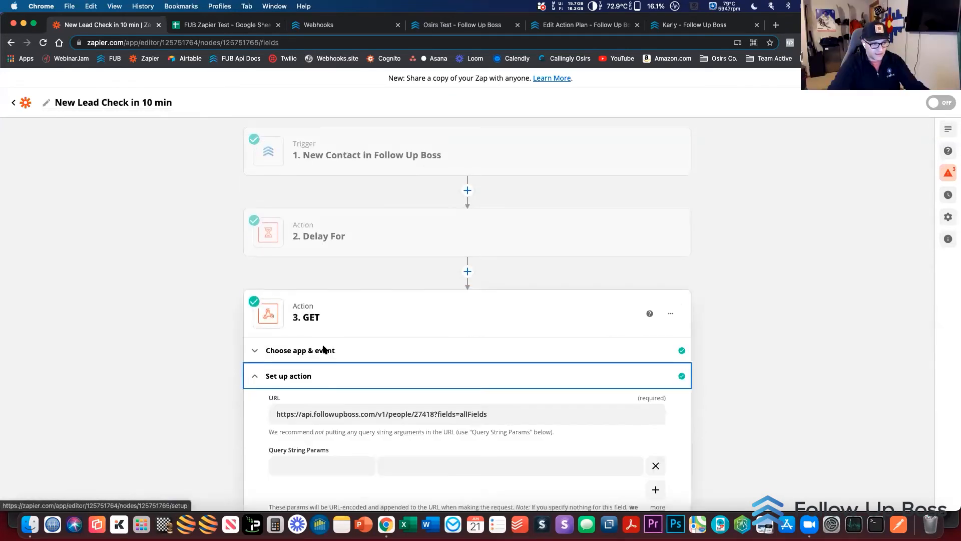
{"action": "left_click_drag", "start_coordinate": [433, 415], "coordinate": [494, 417]}
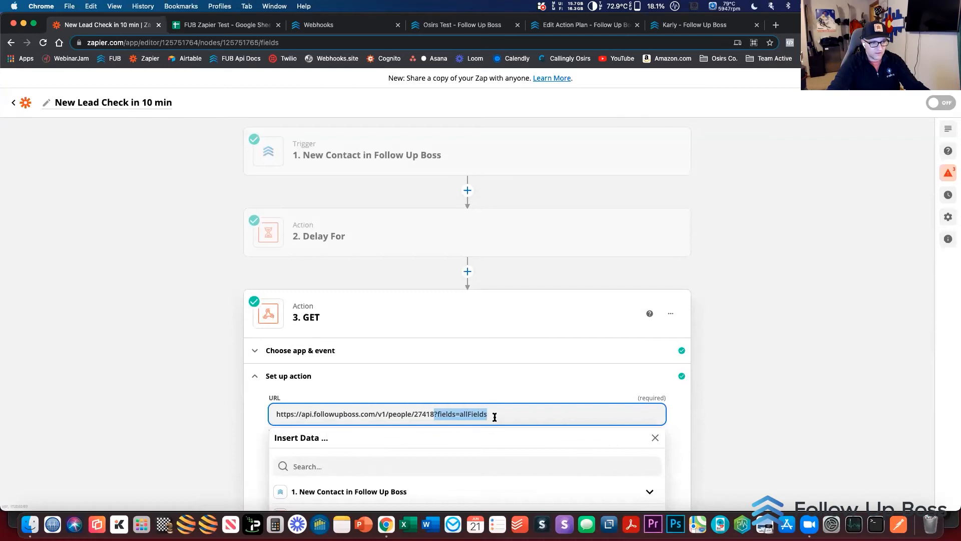
{"action": "left_click", "coordinate": [161, 382]}
Open the step 3 GET action's test results and highlight the customCLOSEDCOMPLETEFORM field
{"action": "scroll", "coordinate": [160, 382], "scroll_direction": "down", "scroll_amount": 12}
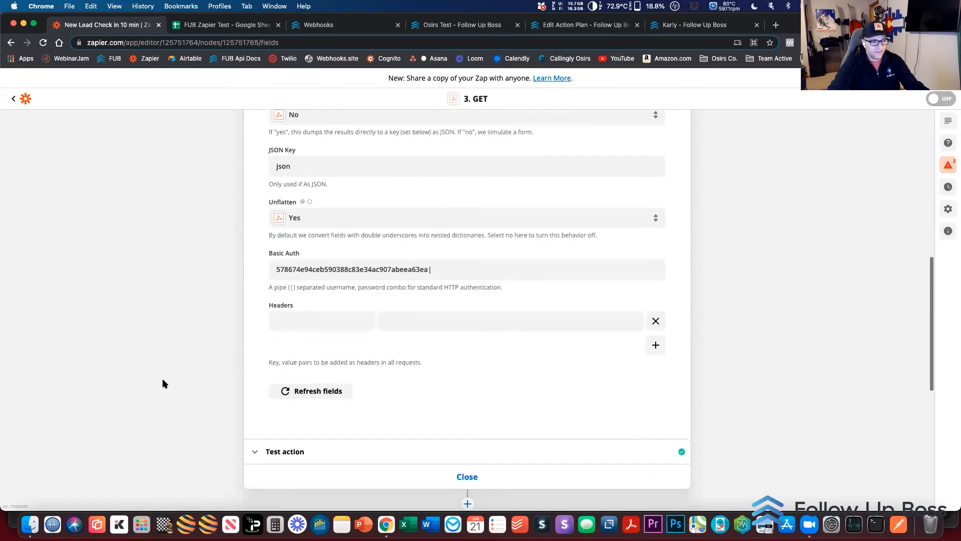
{"action": "left_click", "coordinate": [293, 428]}
{"action": "scroll", "coordinate": [193, 377], "scroll_direction": "down", "scroll_amount": 7}
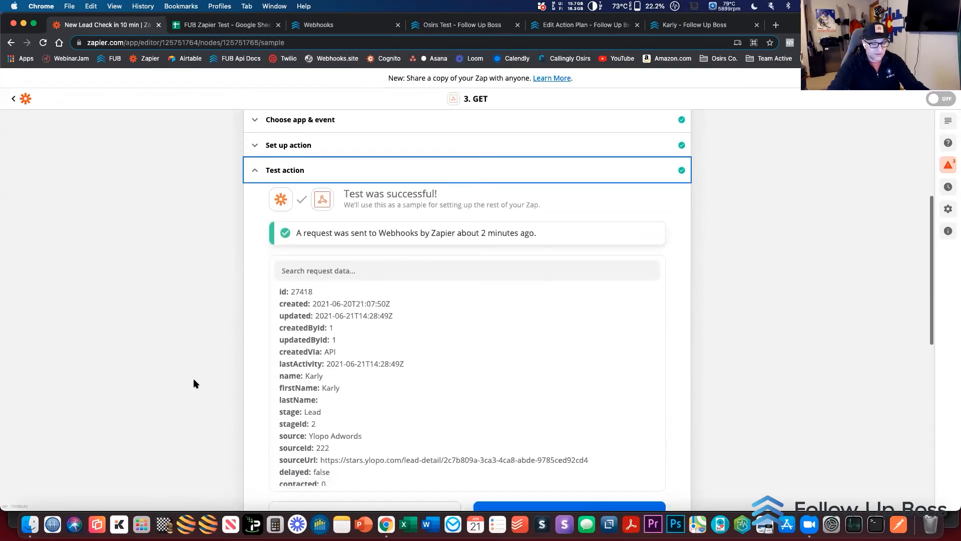
{"action": "scroll", "coordinate": [411, 267], "scroll_direction": "down", "scroll_amount": 15}
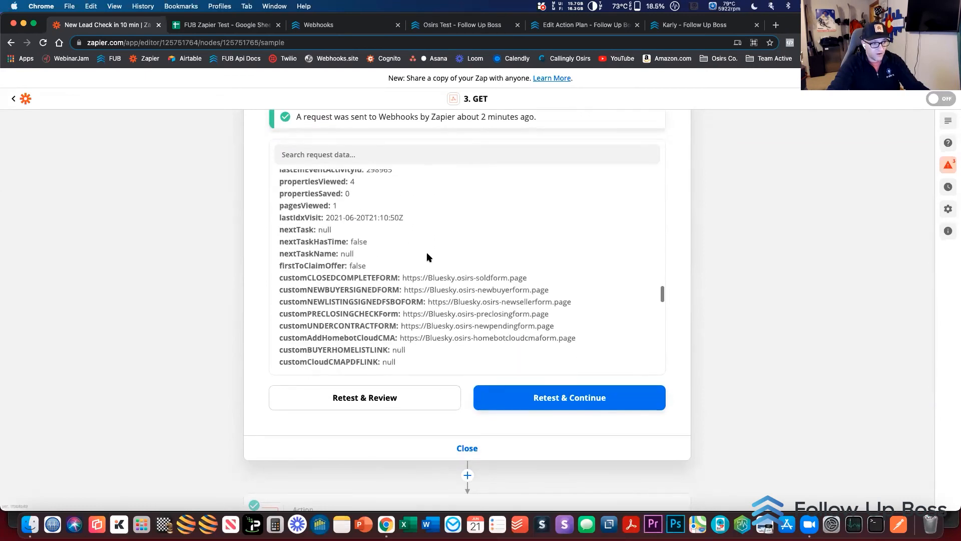
{"action": "left_click_drag", "start_coordinate": [306, 249], "coordinate": [412, 249]}
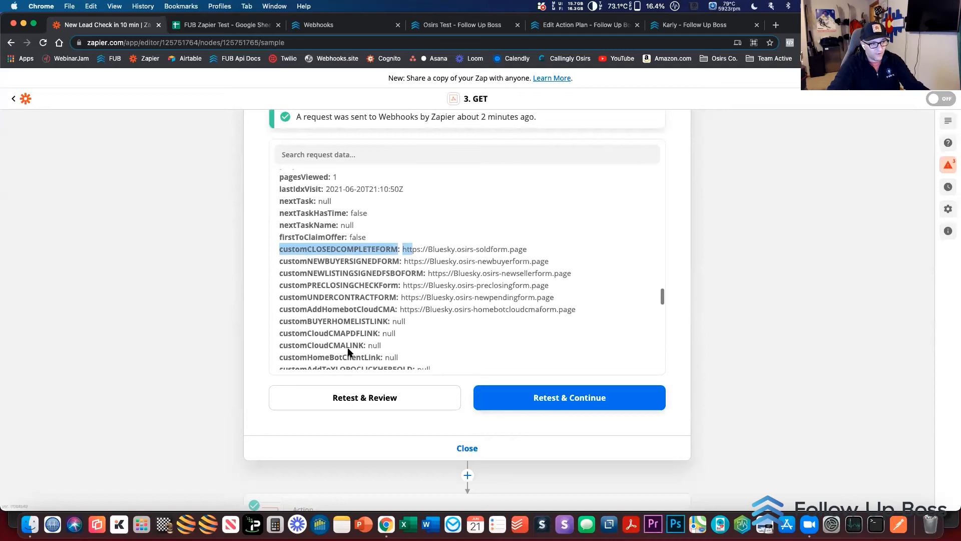
Examine the custom fields in the returned lead data through to collaborators, then highlight the customCLOSEDCOMPLETEFORM link
{"action": "scroll", "coordinate": [348, 352], "scroll_direction": "down", "scroll_amount": 8}
{"action": "scroll", "coordinate": [367, 340], "scroll_direction": "down", "scroll_amount": 7}
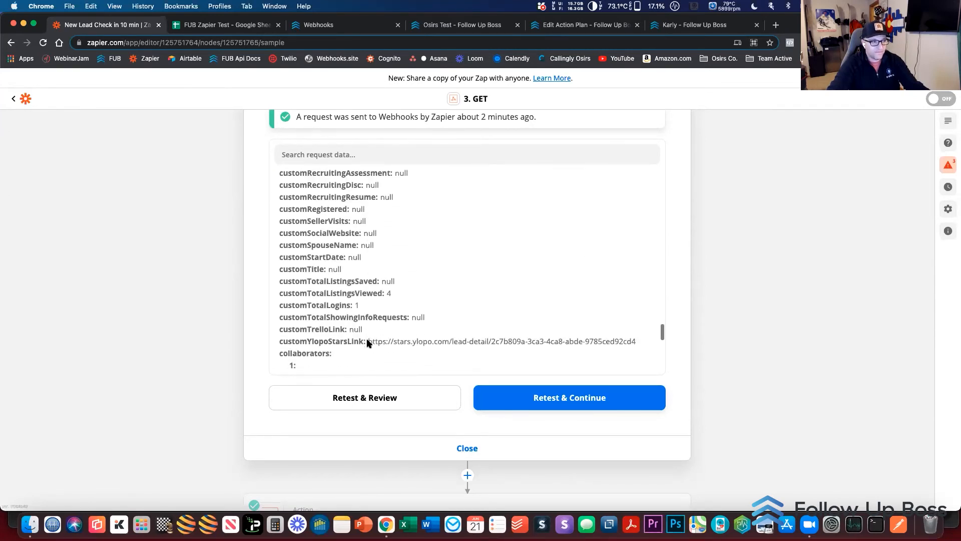
{"action": "scroll", "coordinate": [368, 343], "scroll_direction": "down", "scroll_amount": 2}
{"action": "scroll", "coordinate": [359, 266], "scroll_direction": "up", "scroll_amount": 3}
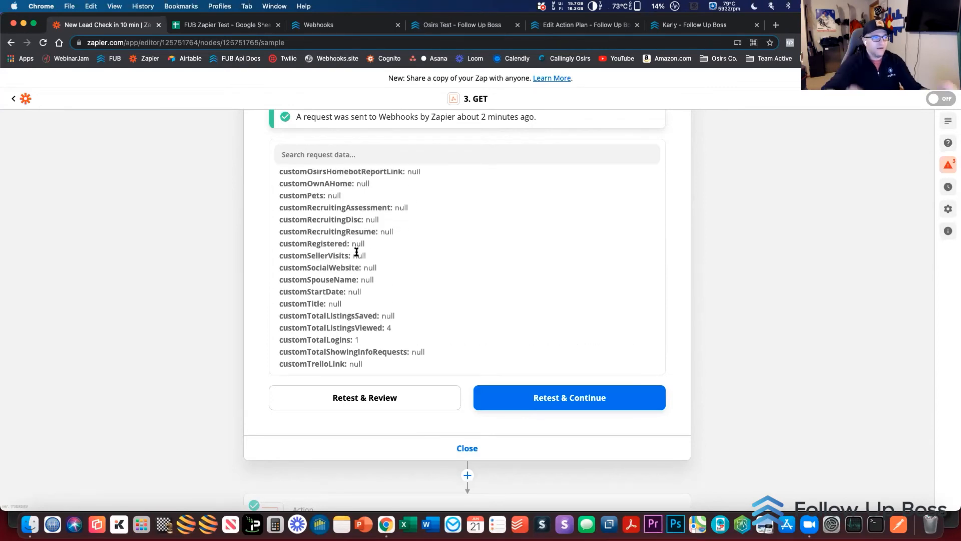
{"action": "scroll", "coordinate": [356, 252], "scroll_direction": "up", "scroll_amount": 5}
{"action": "scroll", "coordinate": [357, 252], "scroll_direction": "up", "scroll_amount": 1}
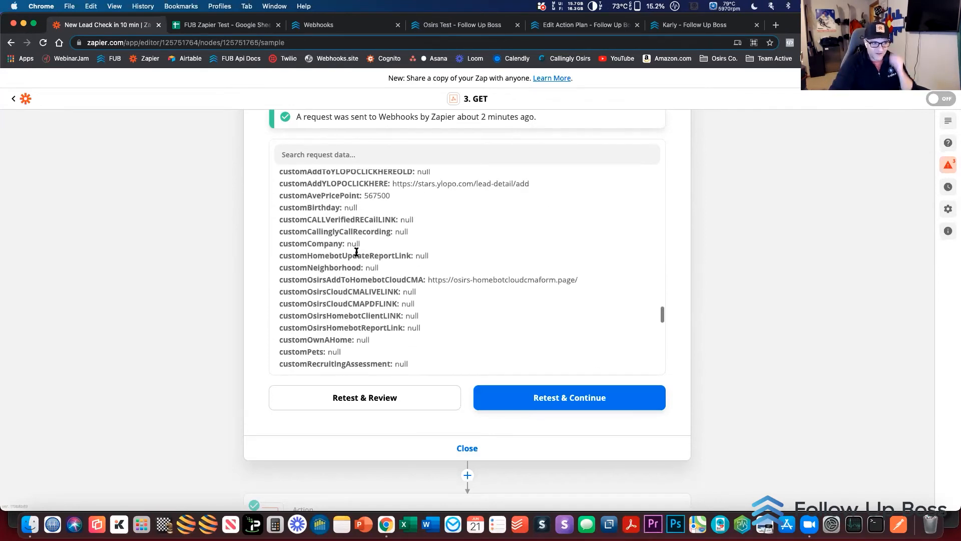
{"action": "scroll", "coordinate": [357, 252], "scroll_direction": "up", "scroll_amount": 2}
{"action": "scroll", "coordinate": [356, 251], "scroll_direction": "up", "scroll_amount": 3}
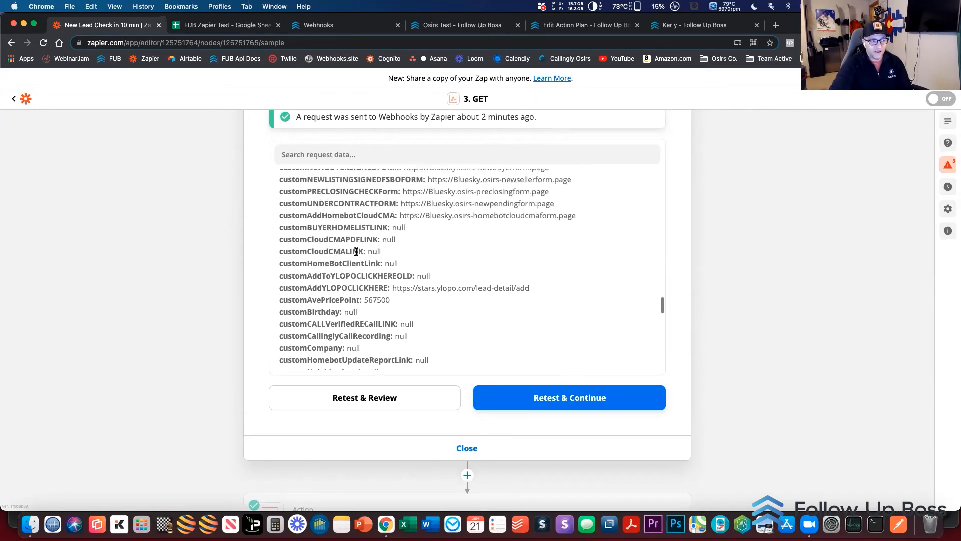
{"action": "scroll", "coordinate": [356, 251], "scroll_direction": "up", "scroll_amount": 3}
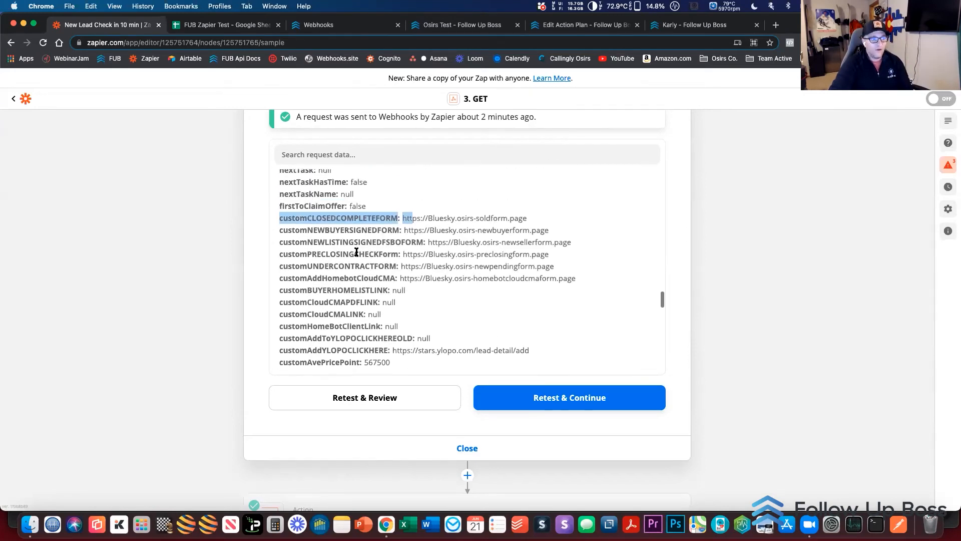
{"action": "left_click_drag", "start_coordinate": [535, 221], "coordinate": [402, 224]}
{"action": "left_click", "coordinate": [361, 298]}
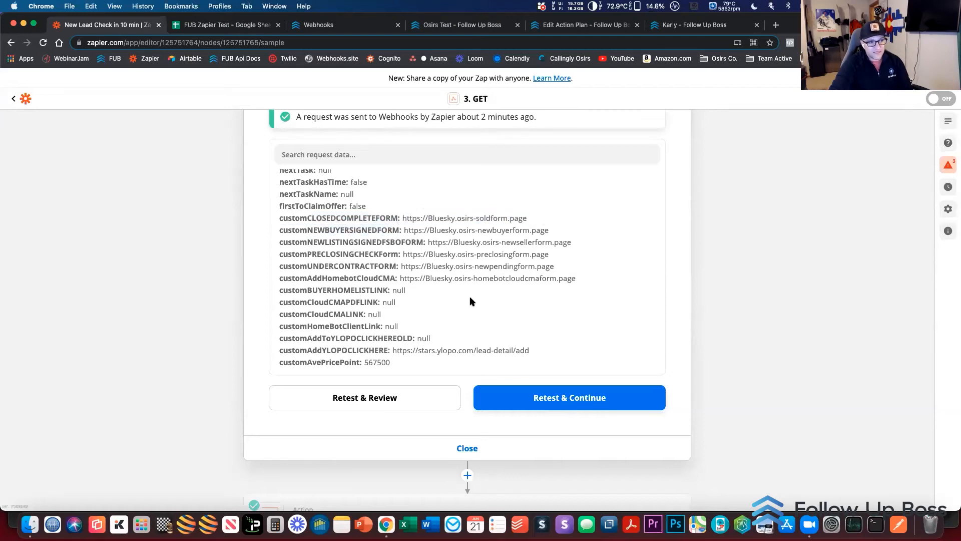
Open path A, Not called, in the step 6 conditional action and expand its rules setup
{"action": "scroll", "coordinate": [344, 364], "scroll_direction": "down", "scroll_amount": 6}
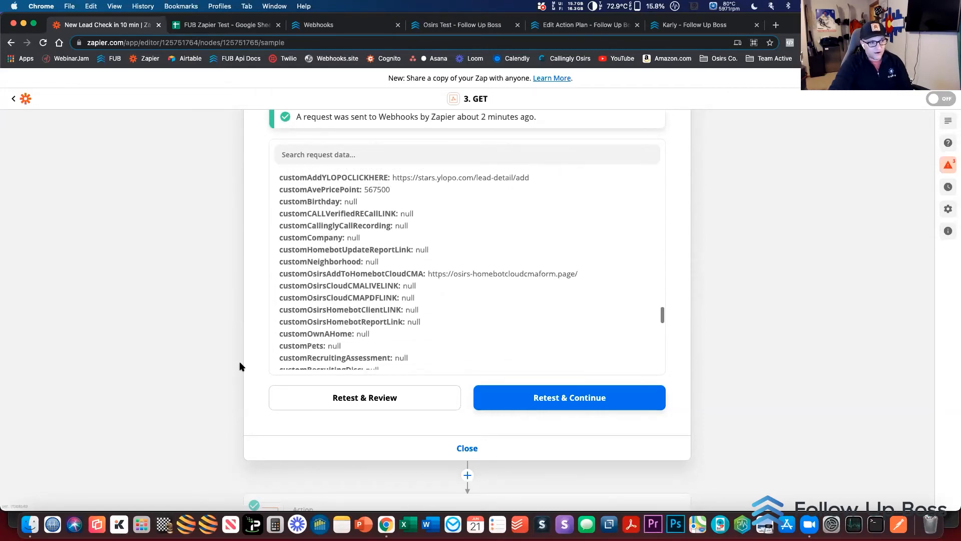
{"action": "scroll", "coordinate": [239, 366], "scroll_direction": "down", "scroll_amount": 4}
{"action": "scroll", "coordinate": [343, 457], "scroll_direction": "down", "scroll_amount": 2}
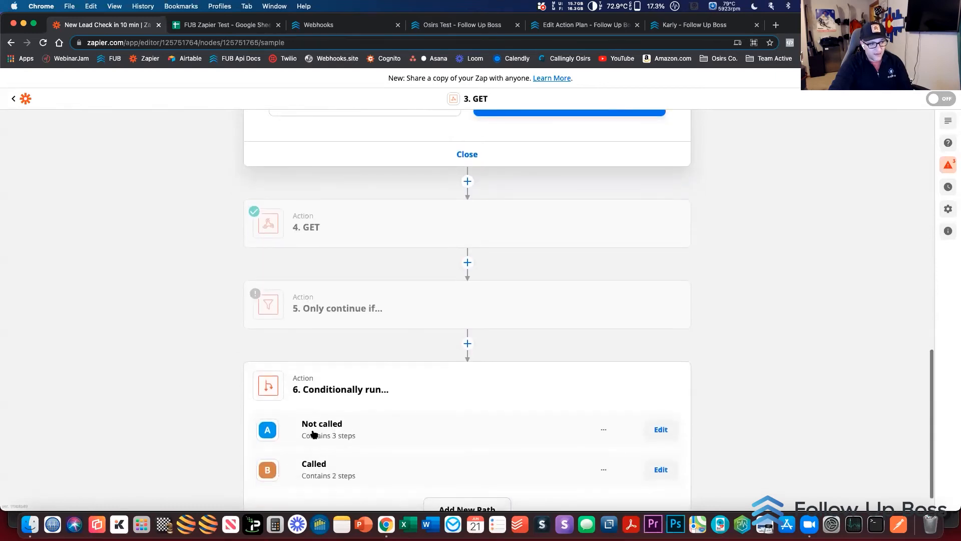
{"action": "left_click", "coordinate": [654, 427]}
{"action": "left_click", "coordinate": [328, 279]}
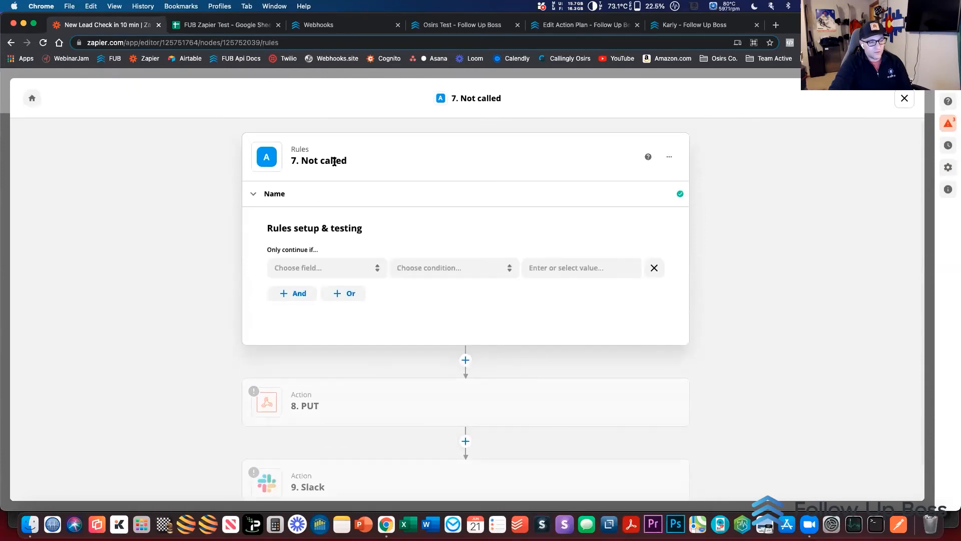
Choose the Calls Outgoing value from the step 3 GET data, searching for "call", as the Not called rule's field
{"action": "left_click", "coordinate": [345, 279]}
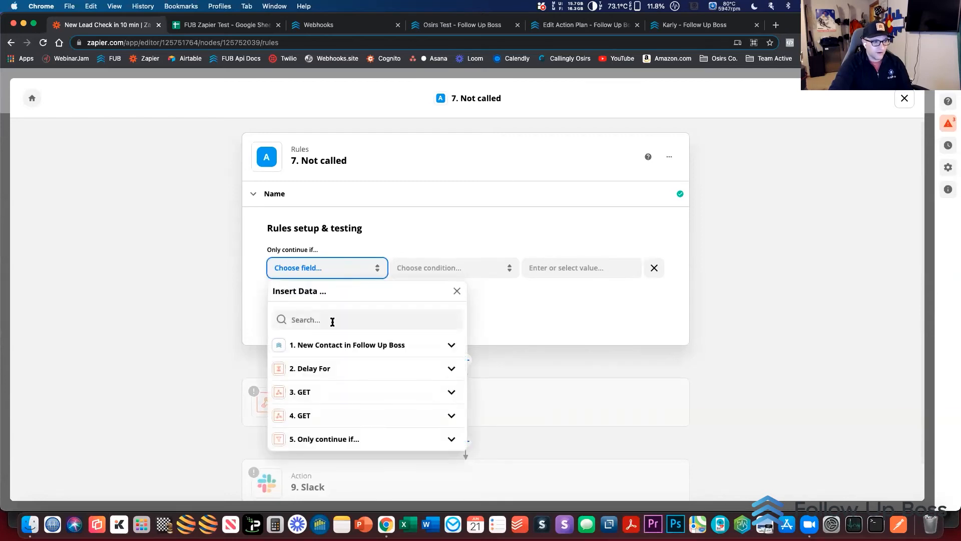
{"action": "left_click", "coordinate": [318, 398]}
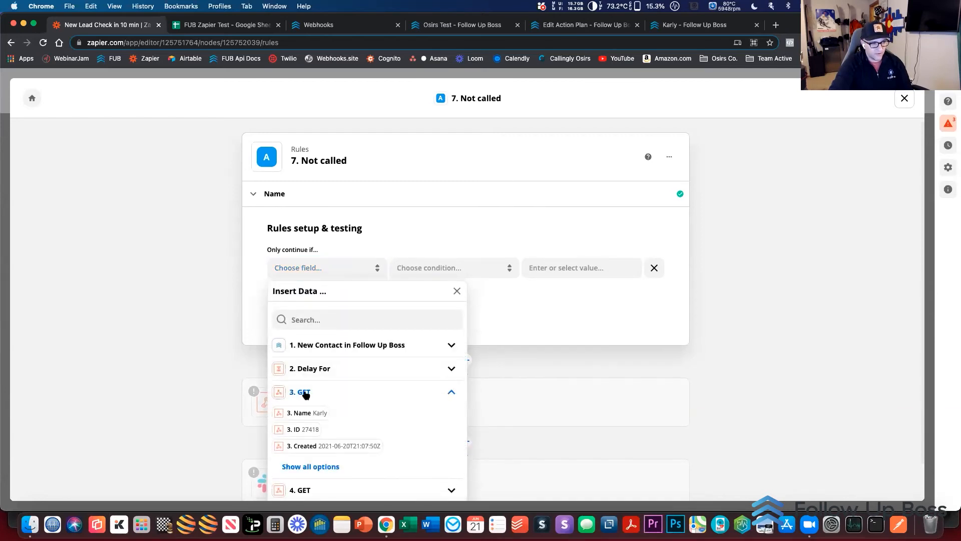
{"action": "left_click", "coordinate": [308, 466]}
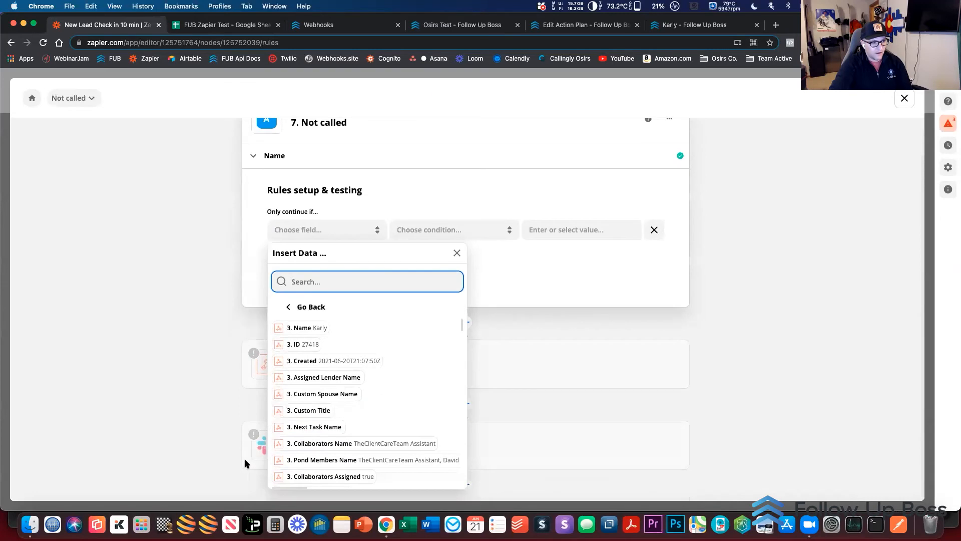
{"action": "type", "text": "call"}
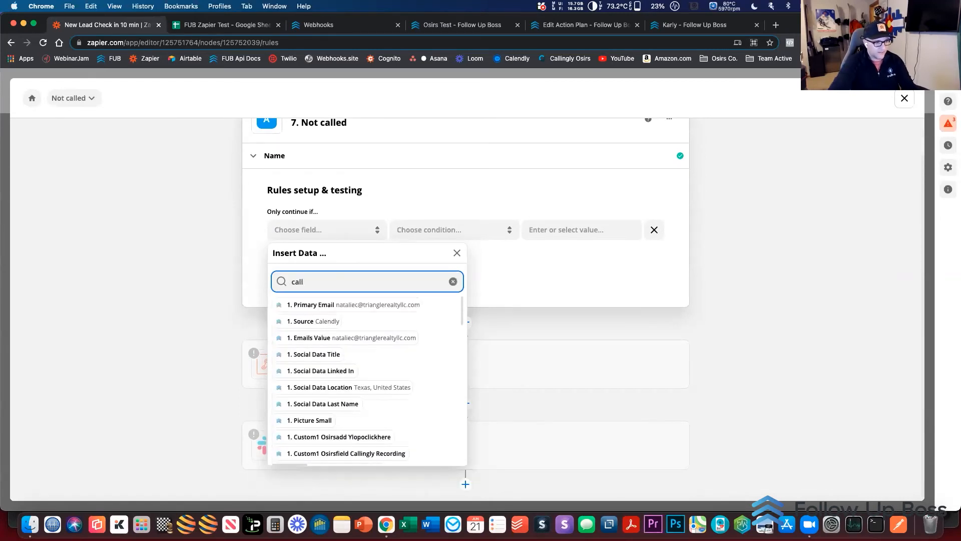
{"action": "scroll", "coordinate": [315, 414], "scroll_direction": "down", "scroll_amount": 3}
{"action": "scroll", "coordinate": [315, 414], "scroll_direction": "down", "scroll_amount": 10}
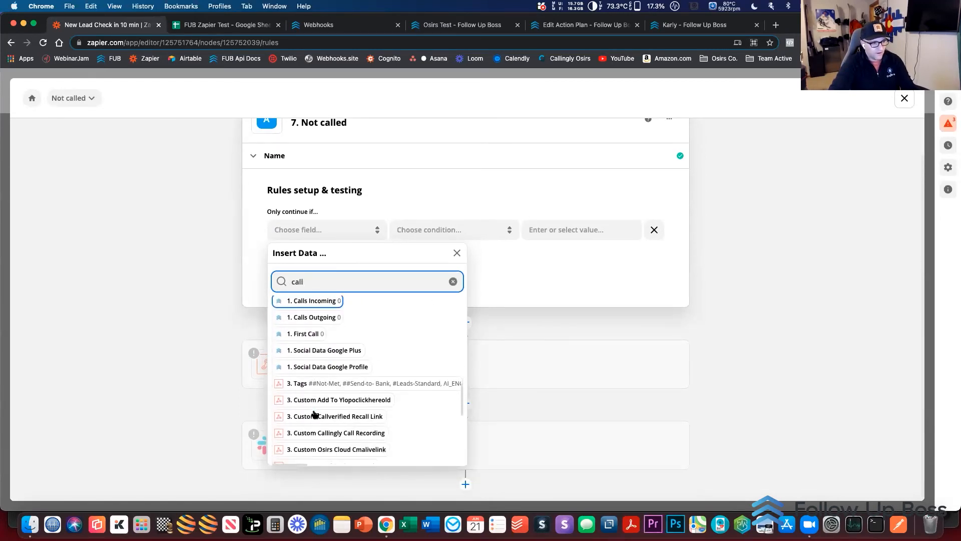
{"action": "scroll", "coordinate": [314, 414], "scroll_direction": "down", "scroll_amount": 5}
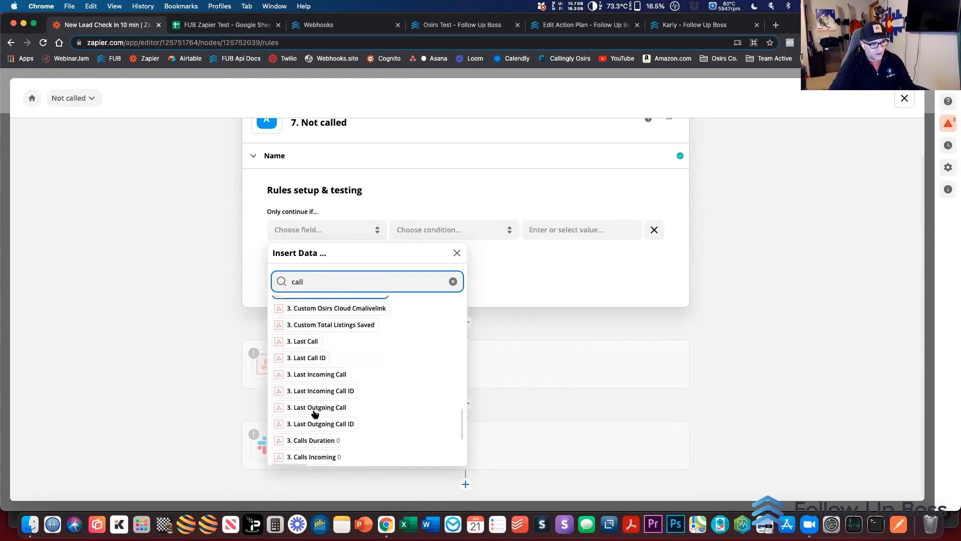
{"action": "scroll", "coordinate": [314, 414], "scroll_direction": "down", "scroll_amount": 3}
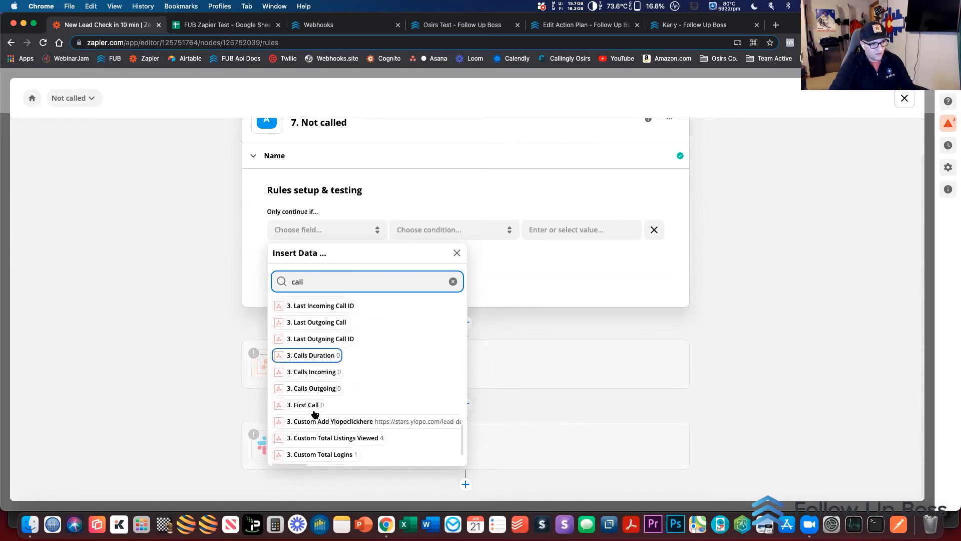
{"action": "scroll", "coordinate": [318, 405], "scroll_direction": "up", "scroll_amount": 1}
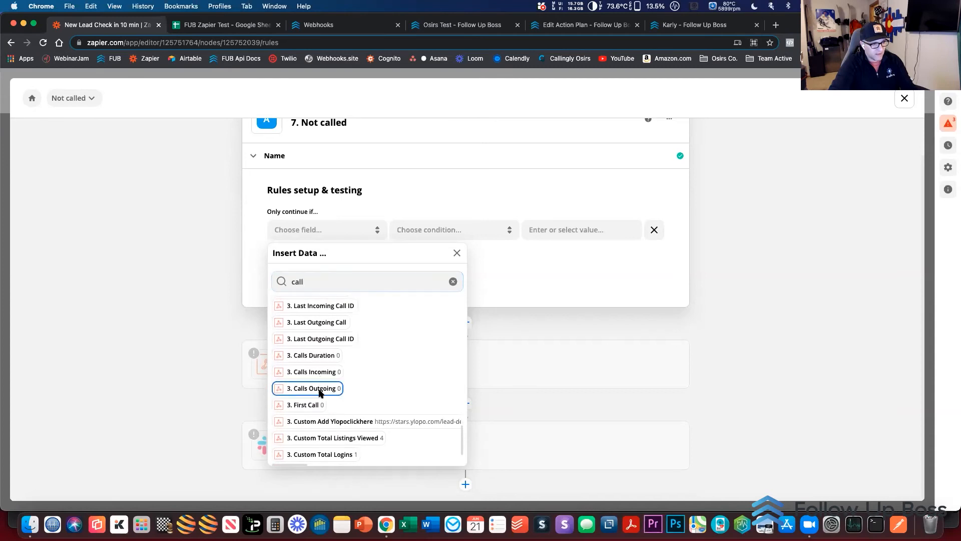
{"action": "left_click", "coordinate": [320, 392]}
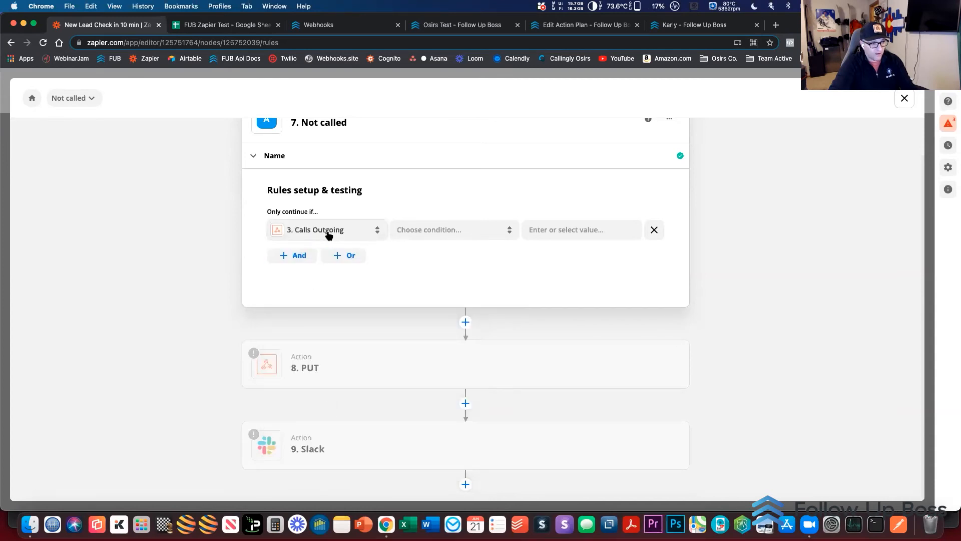
Set the Calls Outgoing condition to (Number) Less than 1 and test the Not called rule
{"action": "left_click", "coordinate": [415, 233]}
{"action": "scroll", "coordinate": [428, 272], "scroll_direction": "down", "scroll_amount": 6}
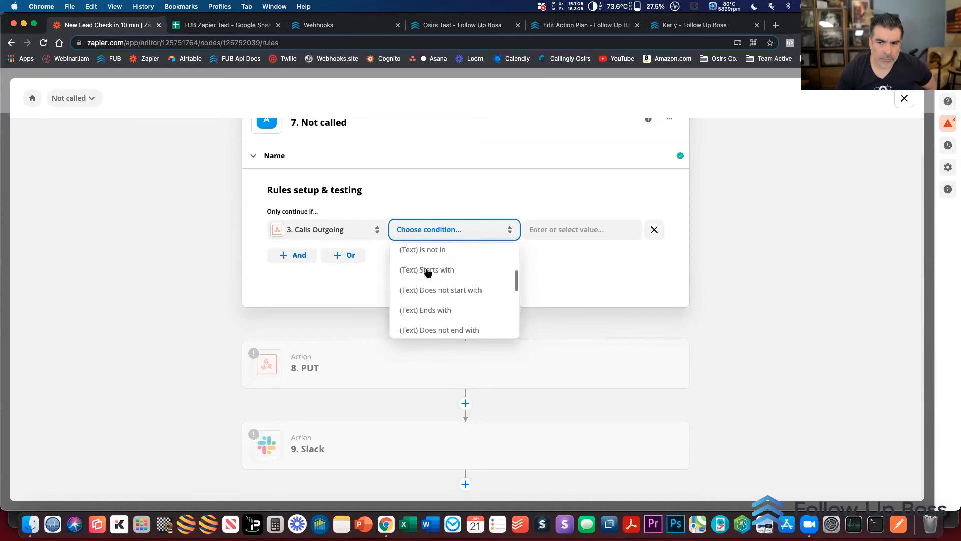
{"action": "left_click", "coordinate": [431, 292]}
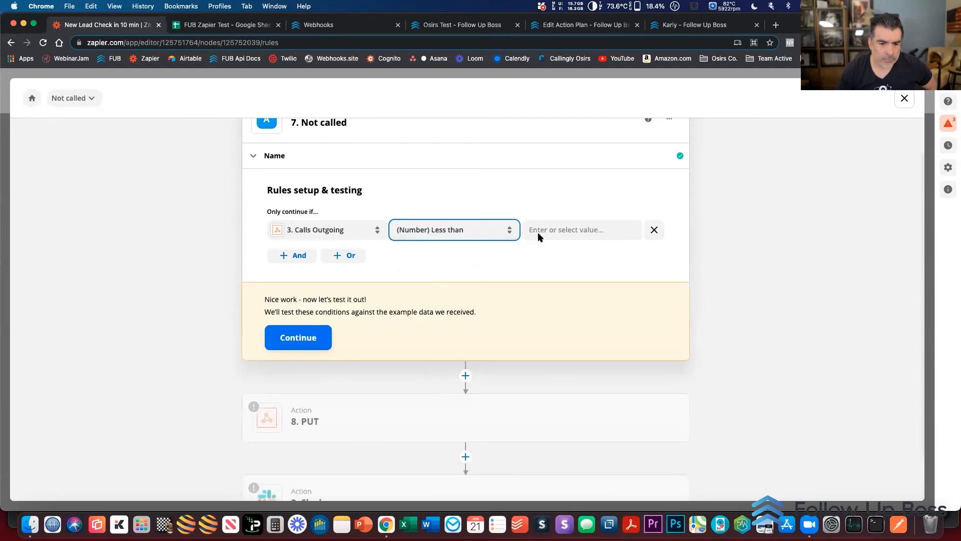
{"action": "left_click", "coordinate": [538, 231]}
{"action": "type", "text": "1"}
{"action": "left_click", "coordinate": [185, 280]}
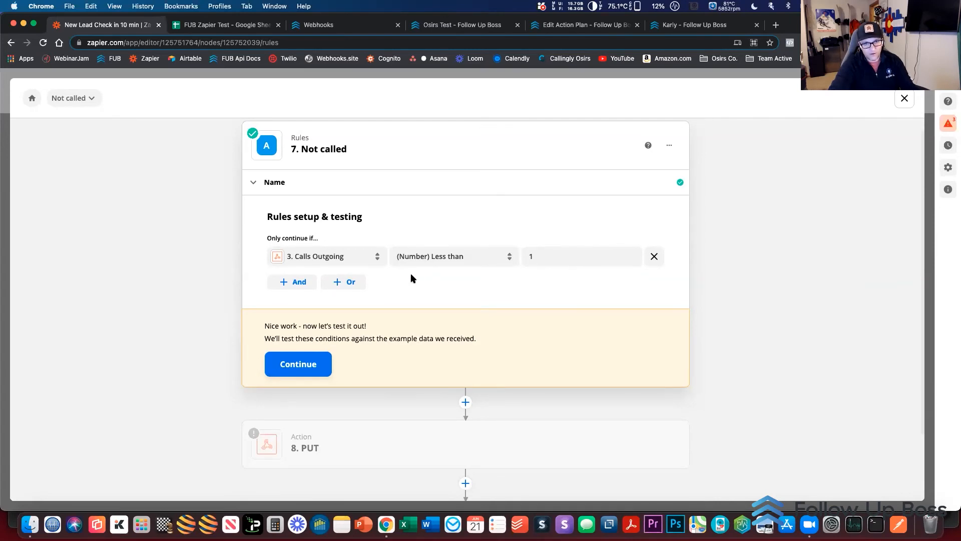
{"action": "left_click", "coordinate": [292, 367]}
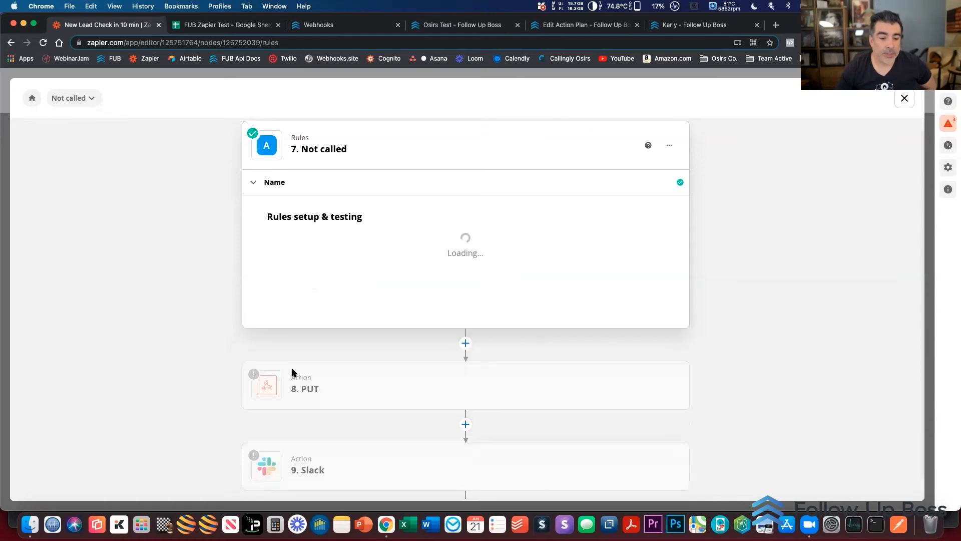
Open the setup of the step 8 PUT action and inspect the assignedPondId data key and its value's insertable data
{"action": "scroll", "coordinate": [204, 314], "scroll_direction": "down", "scroll_amount": 3}
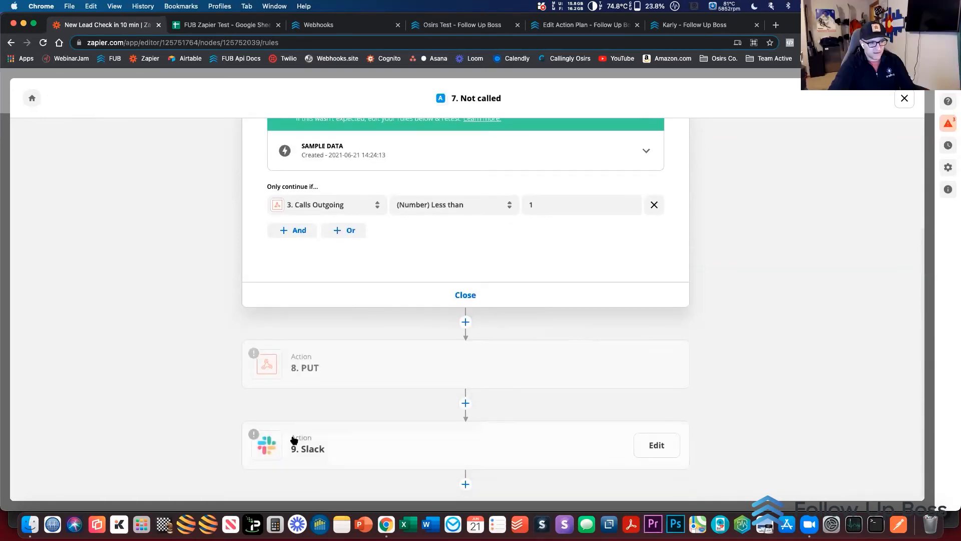
{"action": "left_click", "coordinate": [323, 367]}
{"action": "left_click", "coordinate": [270, 149]}
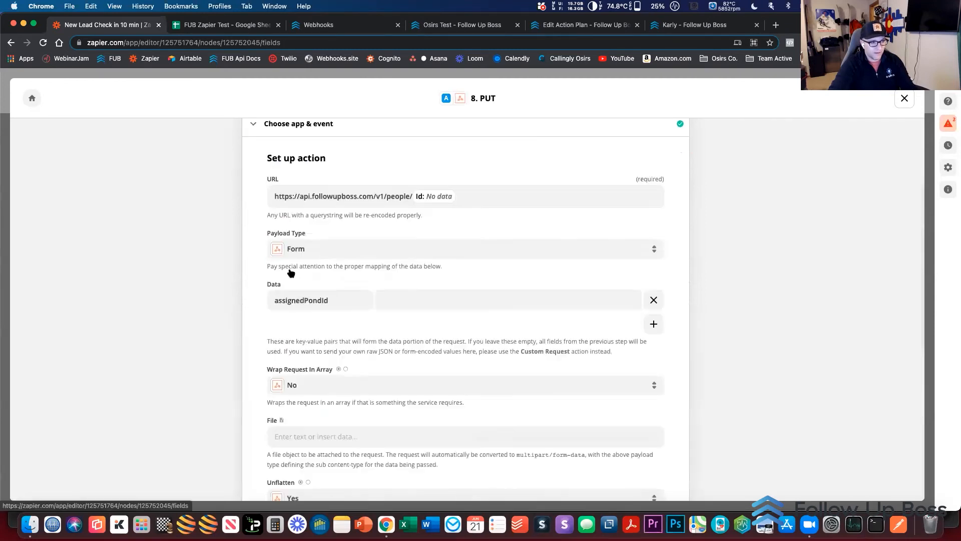
{"action": "left_click_drag", "start_coordinate": [330, 300], "coordinate": [259, 306]}
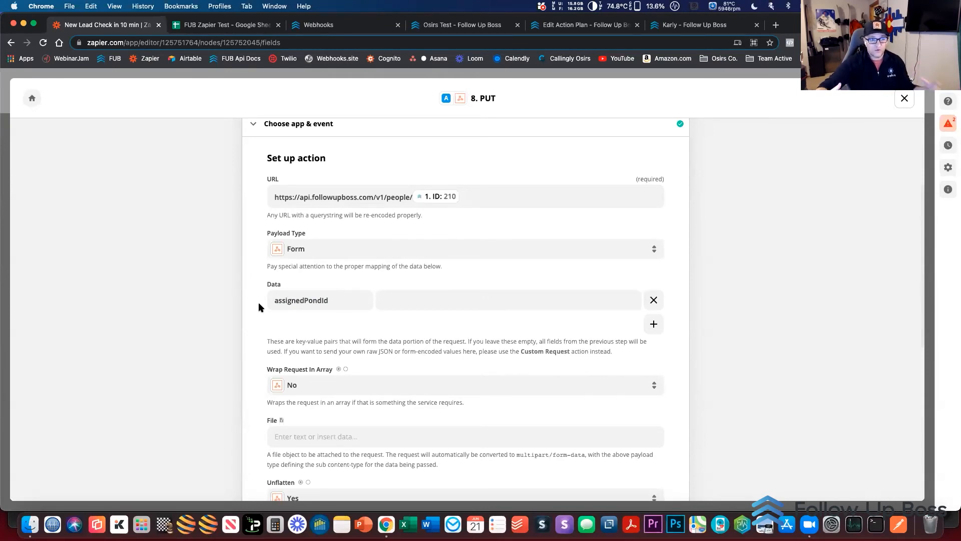
{"action": "left_click", "coordinate": [404, 299]}
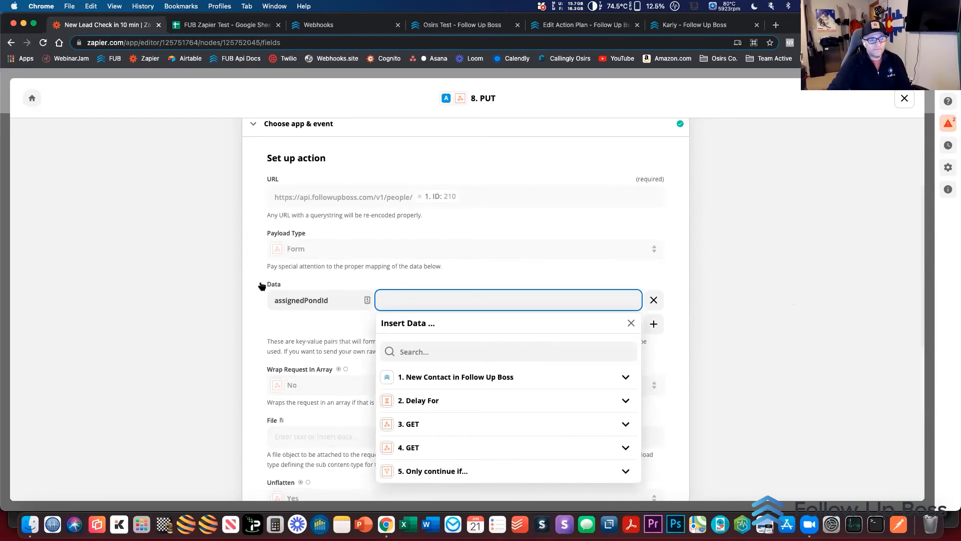
{"action": "left_click", "coordinate": [193, 294]}
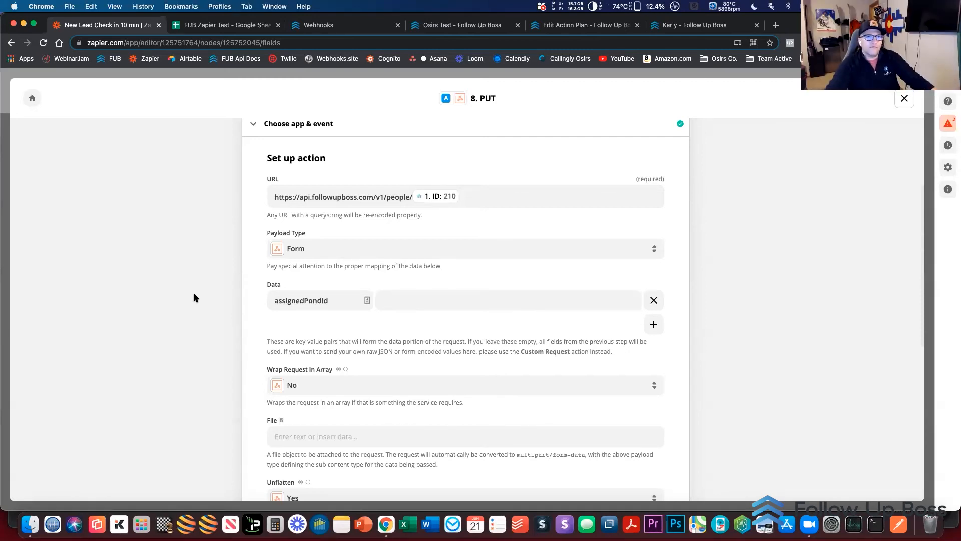
Switch to Follow Up Boss and start a new automation in the Automations admin area to view its available triggers
{"action": "scroll", "coordinate": [193, 296], "scroll_direction": "up", "scroll_amount": 3}
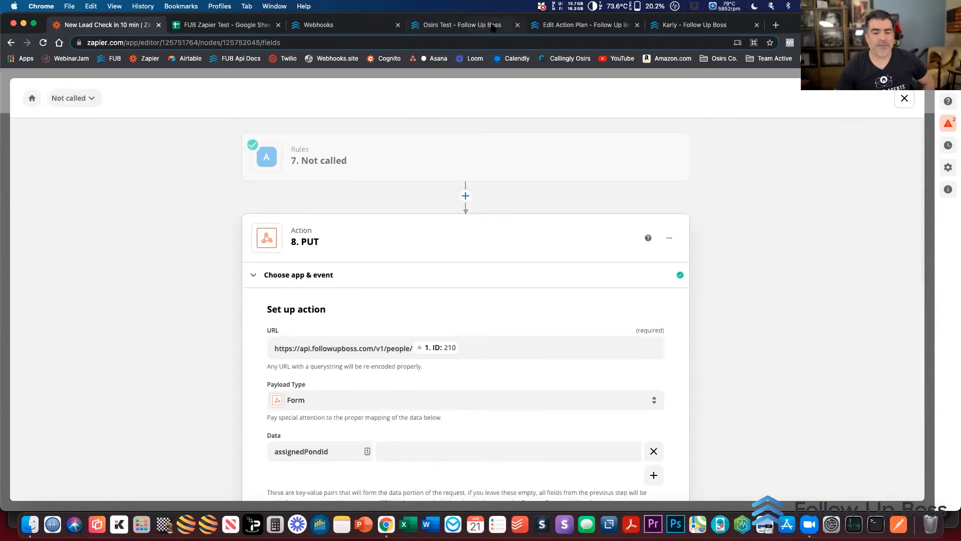
{"action": "left_click", "coordinate": [547, 27]}
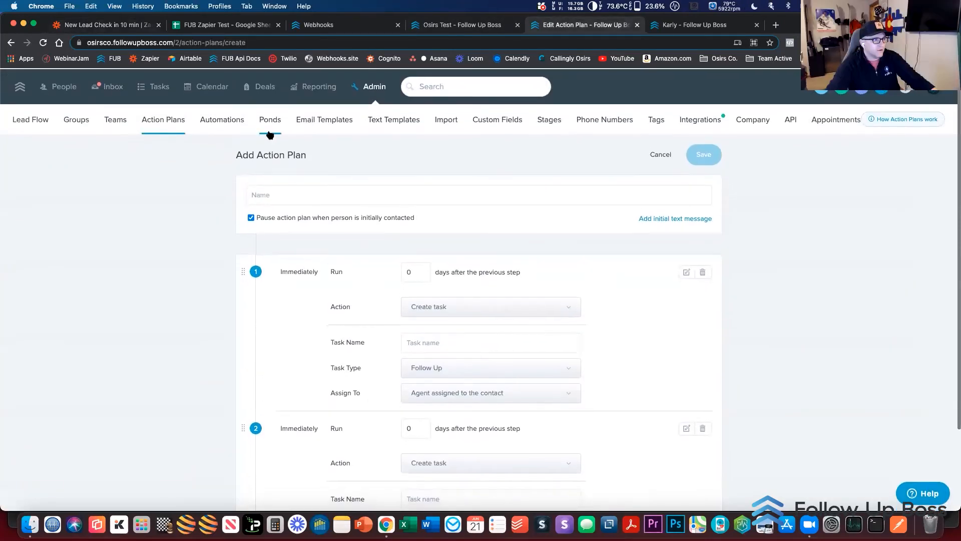
{"action": "left_click", "coordinate": [222, 119]}
{"action": "left_click", "coordinate": [731, 157]}
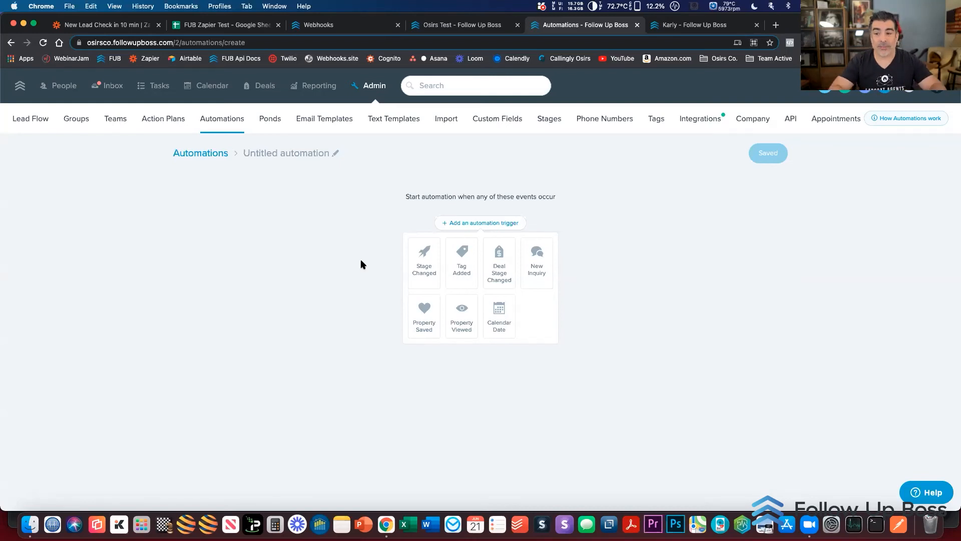
Return to the zap and add a CallAction.co (1.0.2) action between the step 8 PUT and Slack actions
{"action": "left_click", "coordinate": [126, 26]}
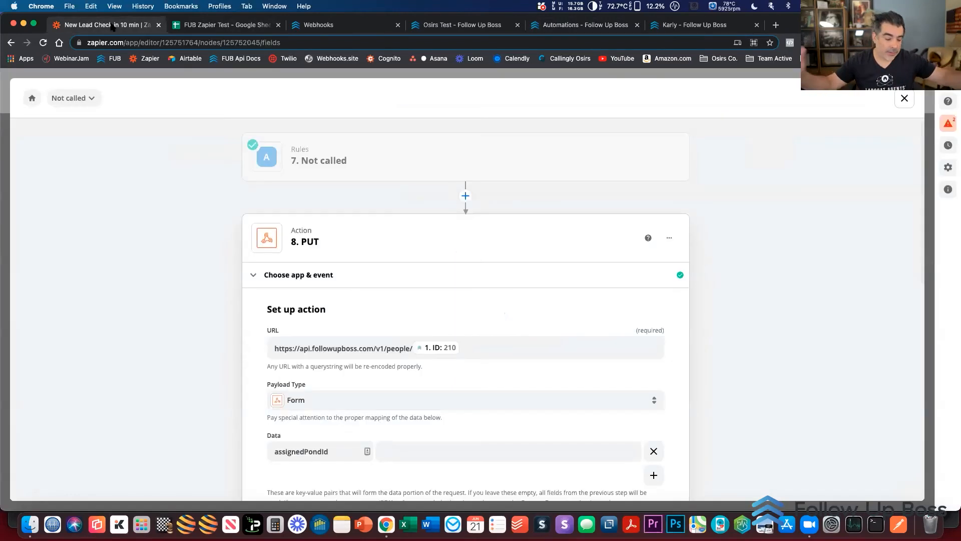
{"action": "scroll", "coordinate": [174, 335], "scroll_direction": "down", "scroll_amount": 7}
{"action": "scroll", "coordinate": [173, 336], "scroll_direction": "up", "scroll_amount": 7}
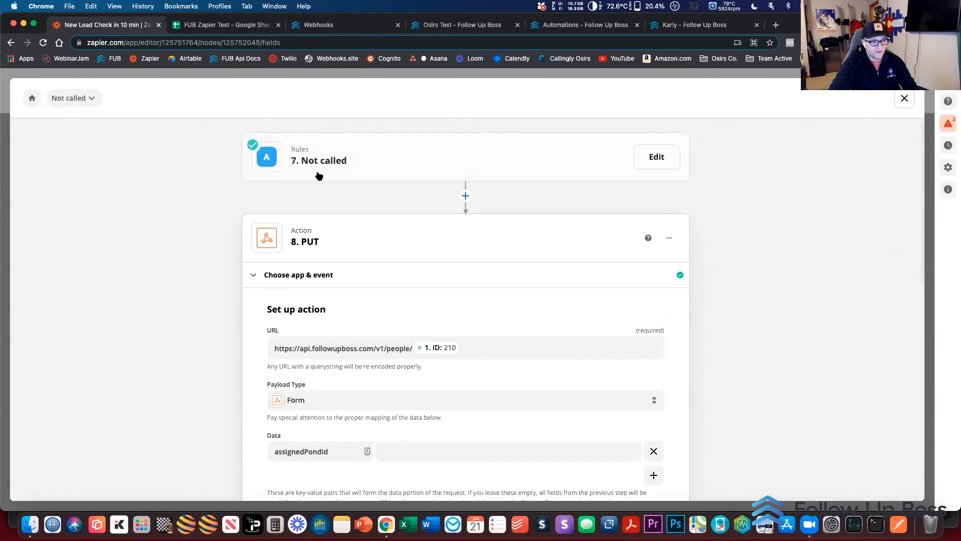
{"action": "scroll", "coordinate": [224, 283], "scroll_direction": "down", "scroll_amount": 10}
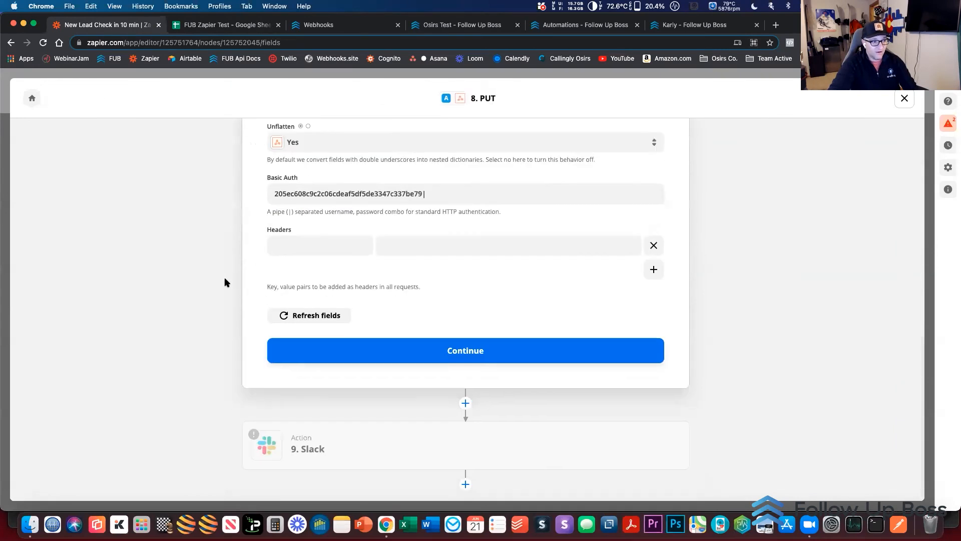
{"action": "left_click", "coordinate": [466, 401]}
{"action": "type", "text": "callc"}
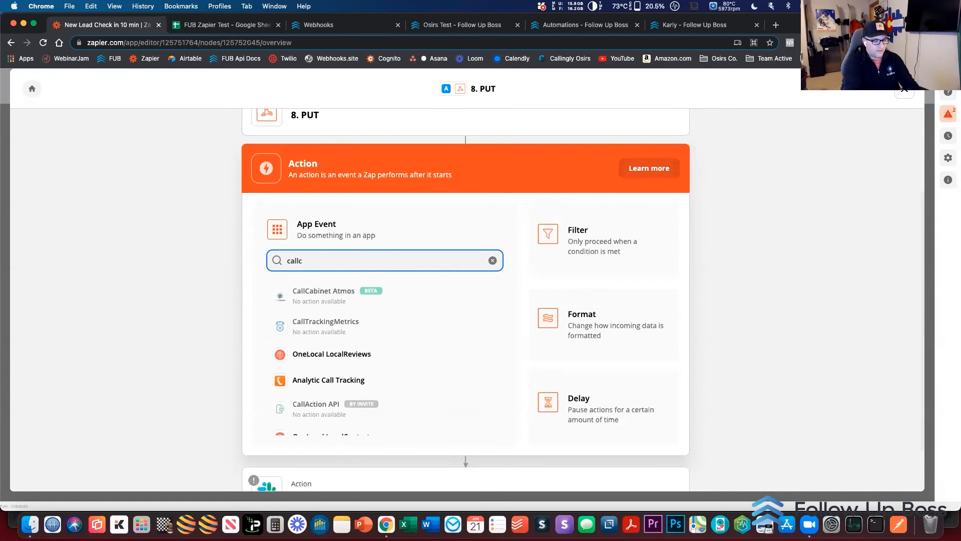
{"action": "key", "text": "BackSpace"}
{"action": "type", "text": "ac"}
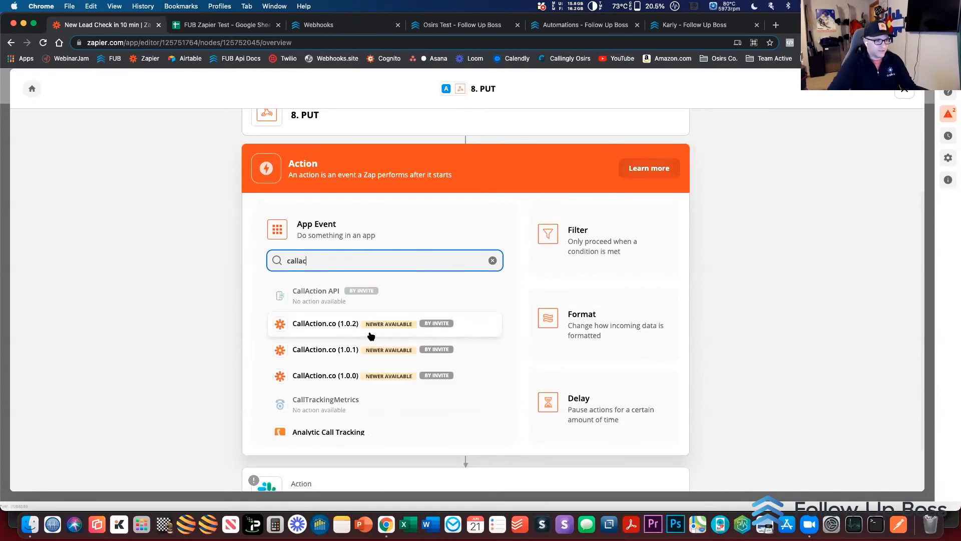
{"action": "left_click", "coordinate": [335, 326]}
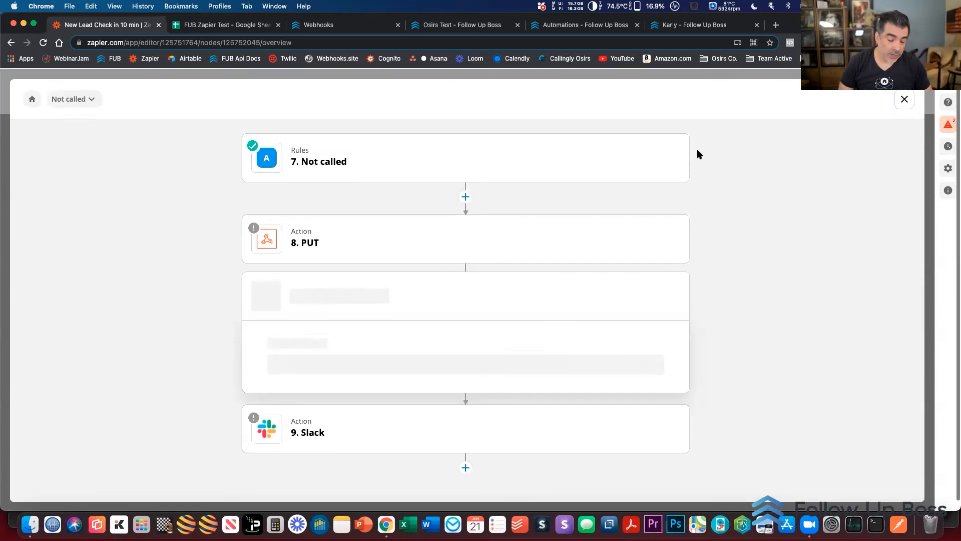
Leave the Not called path and look through the trigger events offered in the step 1 Follow Up Boss trigger
{"action": "left_click", "coordinate": [904, 99]}
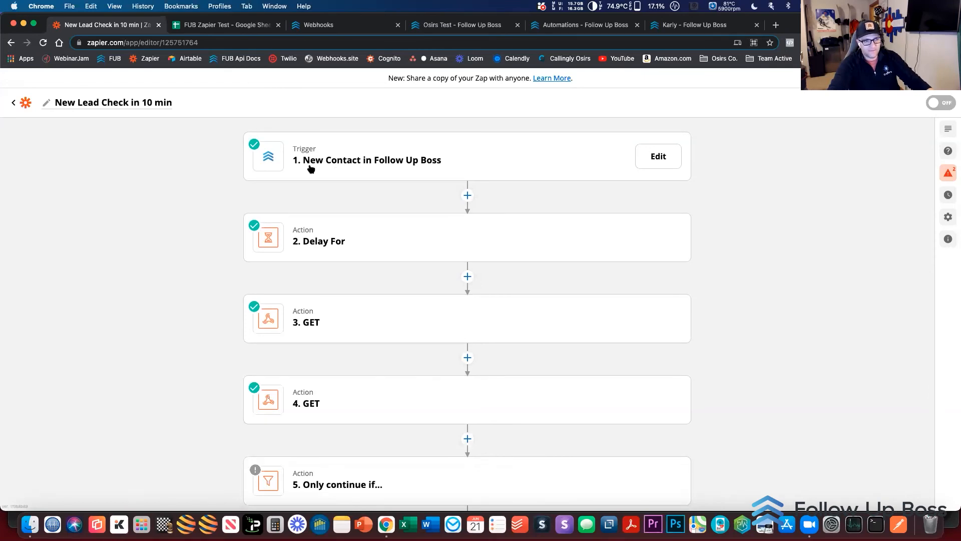
{"action": "left_click", "coordinate": [353, 163]}
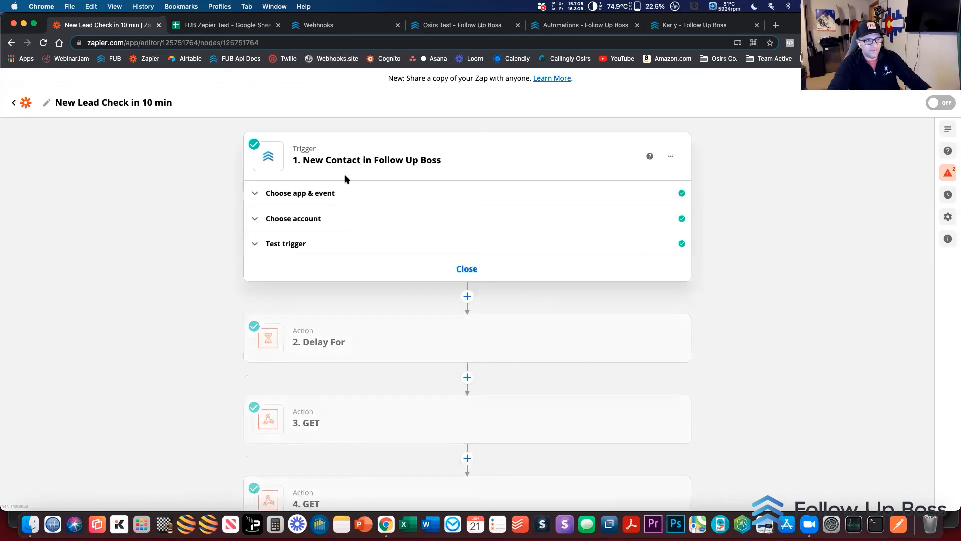
{"action": "left_click", "coordinate": [311, 203]}
{"action": "left_click", "coordinate": [302, 277]}
{"action": "scroll", "coordinate": [242, 286], "scroll_direction": "down", "scroll_amount": 1}
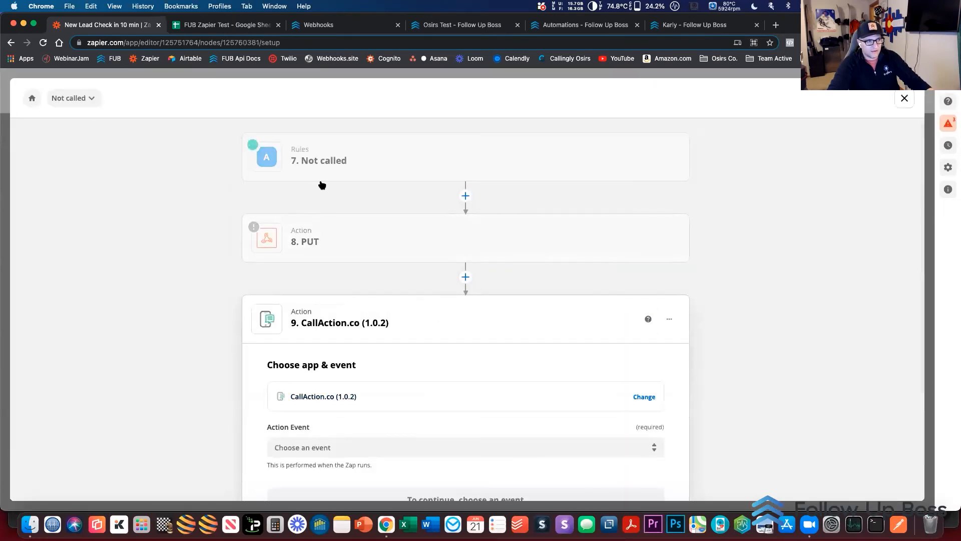
{"action": "left_click", "coordinate": [322, 183]}
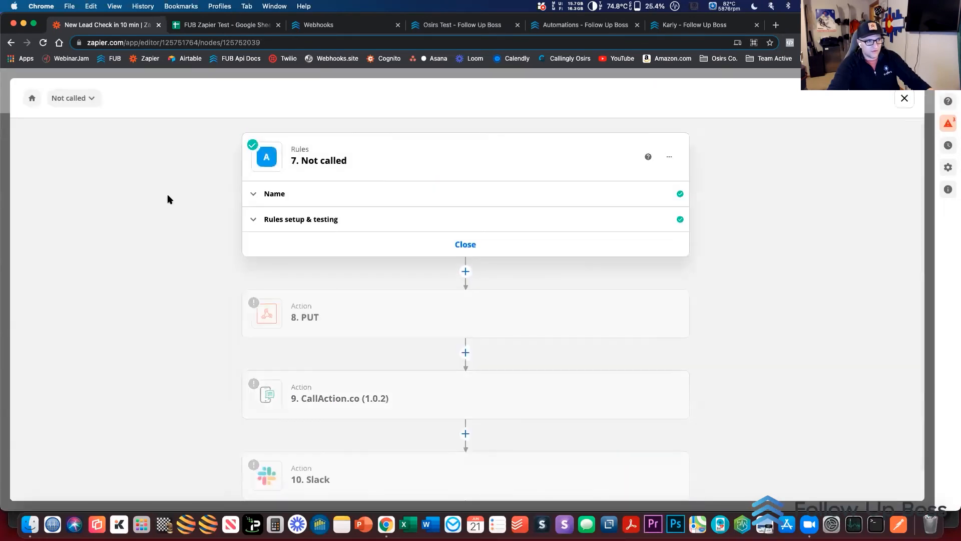
Return to the main zap, list the step 1 trigger's events again, and switch to the new automation in Follow Up Boss
{"action": "left_click", "coordinate": [32, 98]}
{"action": "left_click", "coordinate": [360, 166]}
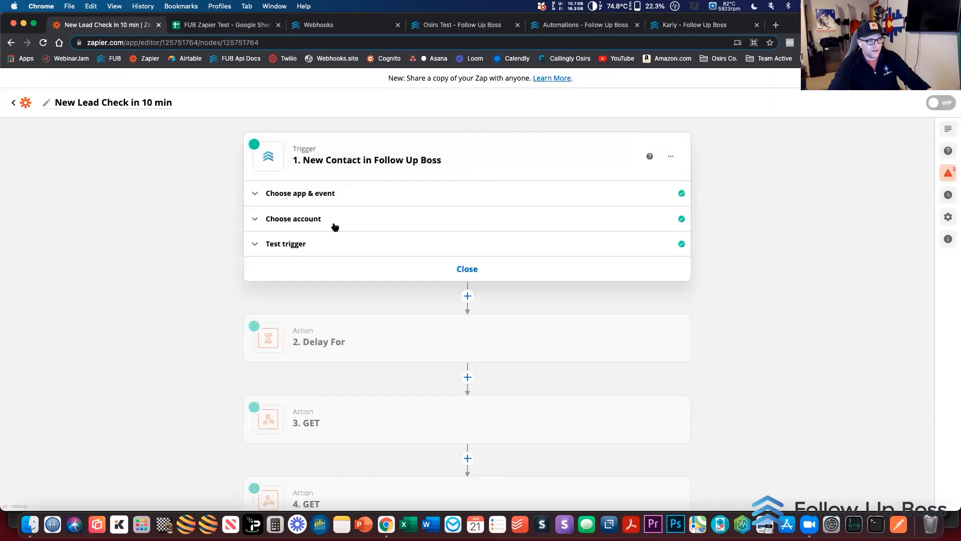
{"action": "left_click", "coordinate": [324, 217]}
{"action": "left_click", "coordinate": [333, 191]}
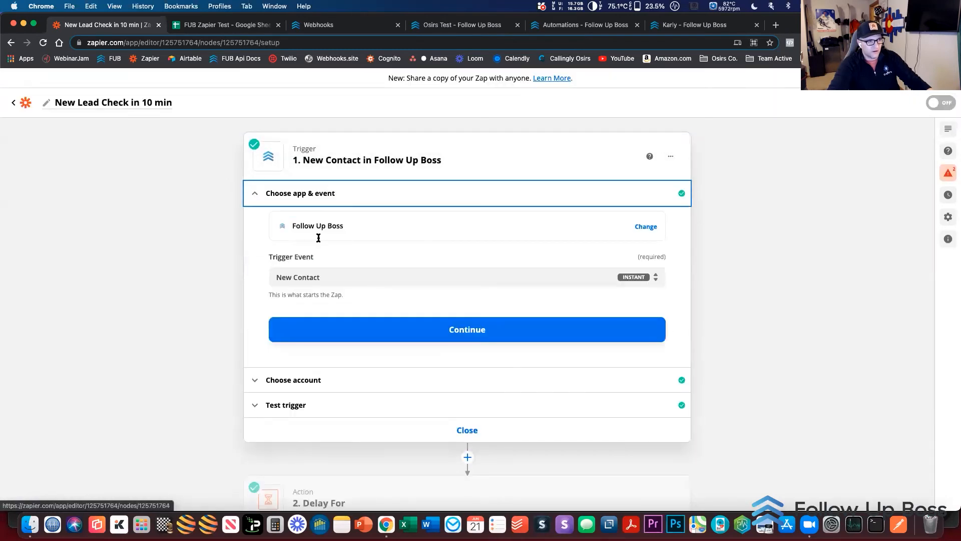
{"action": "left_click", "coordinate": [314, 277]}
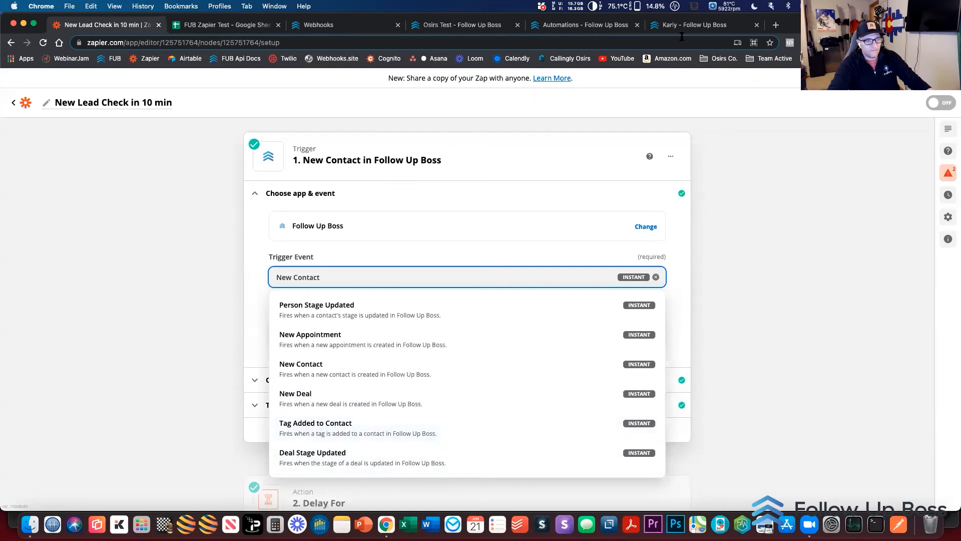
{"action": "left_click", "coordinate": [606, 30]}
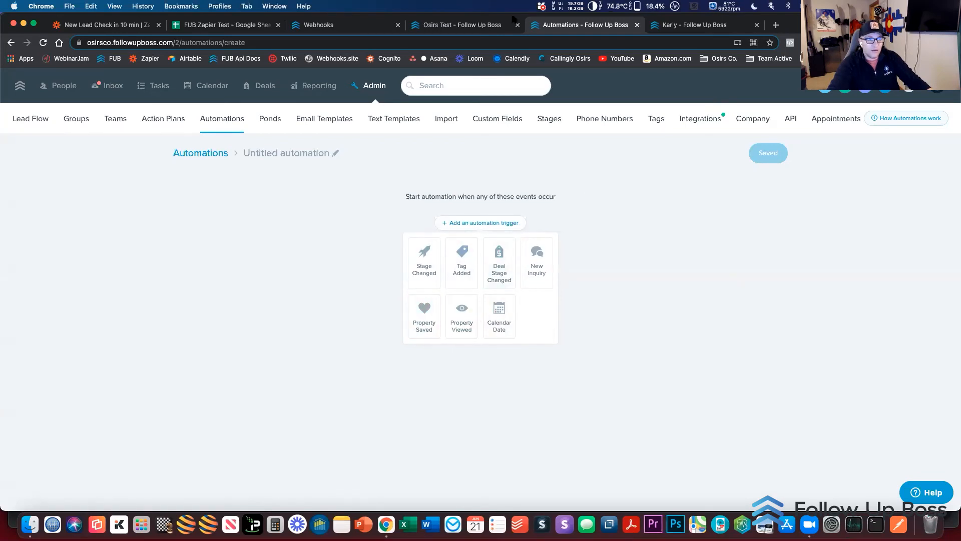
Return to the New Lead Check in 10 min zap and set the step 1 trigger event to Tag Added to Contact
{"action": "left_click", "coordinate": [111, 25]}
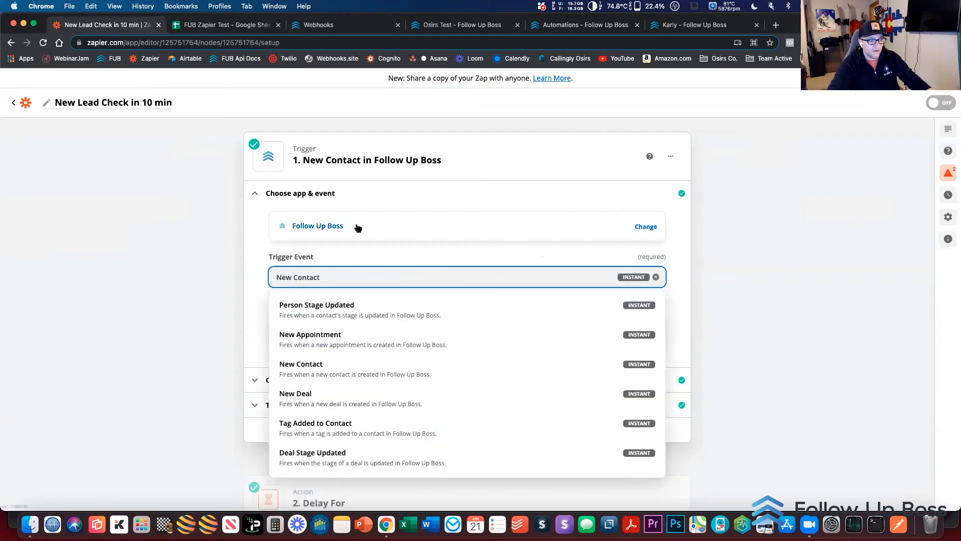
{"action": "left_click", "coordinate": [321, 433]}
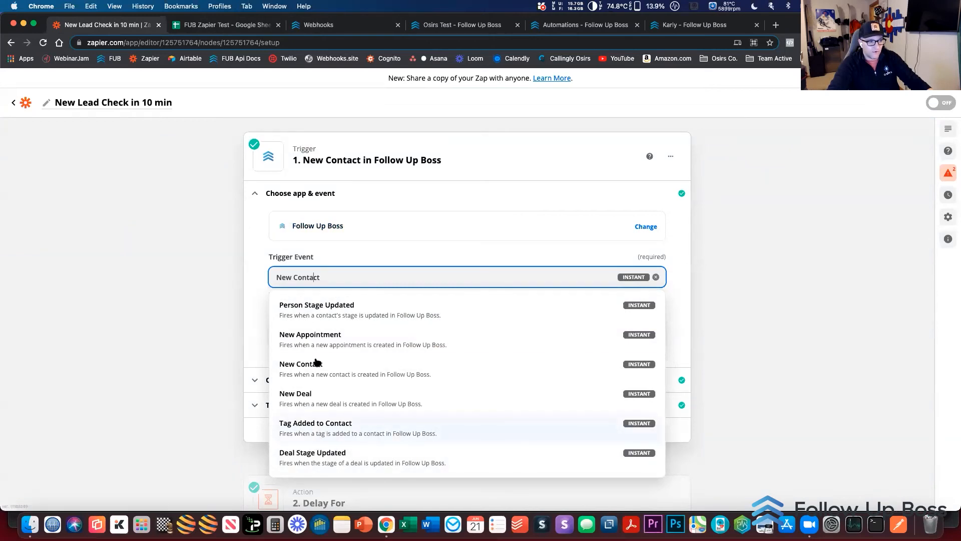
{"action": "scroll", "coordinate": [245, 348], "scroll_direction": "down", "scroll_amount": 3}
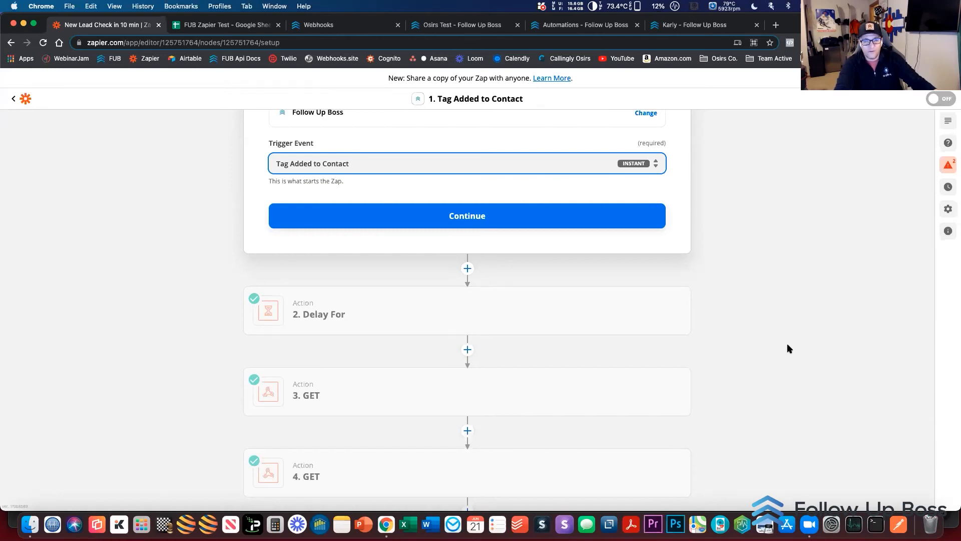
{"action": "scroll", "coordinate": [787, 345], "scroll_direction": "up", "scroll_amount": 2}
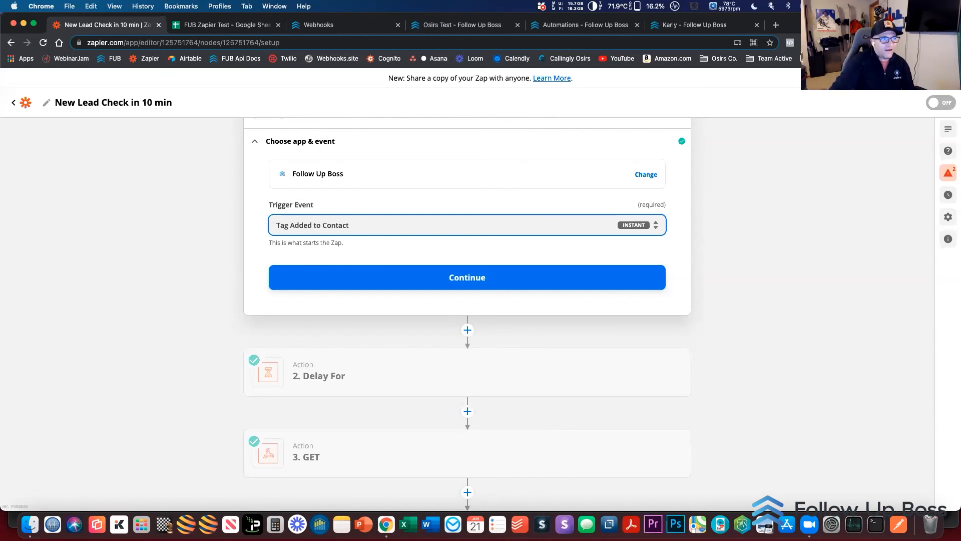
Switch to the Follow Up Boss Webhooks documentation and look through the webhook events from Calls back up to peopleStageUpdated and the people tags sample
{"action": "left_click", "coordinate": [346, 25]}
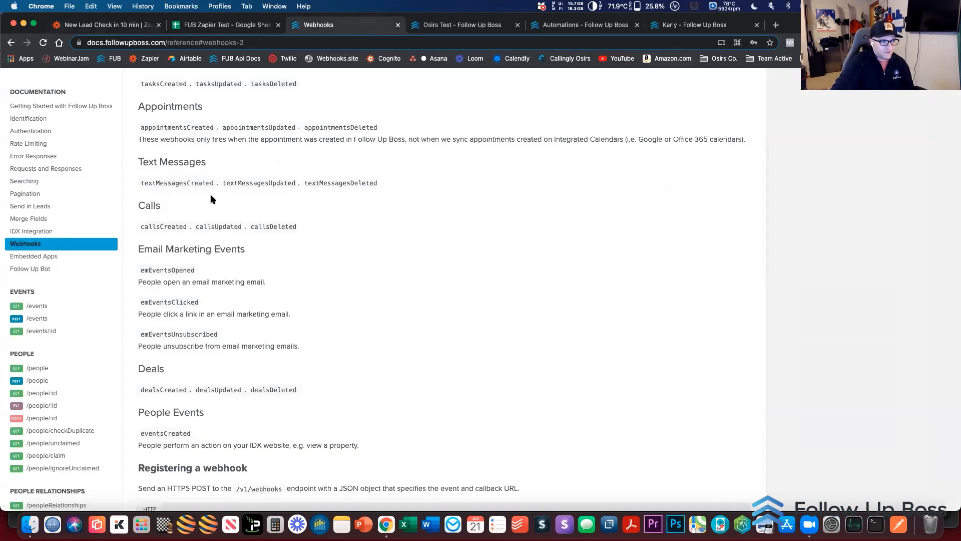
{"action": "scroll", "coordinate": [181, 228], "scroll_direction": "up", "scroll_amount": 3}
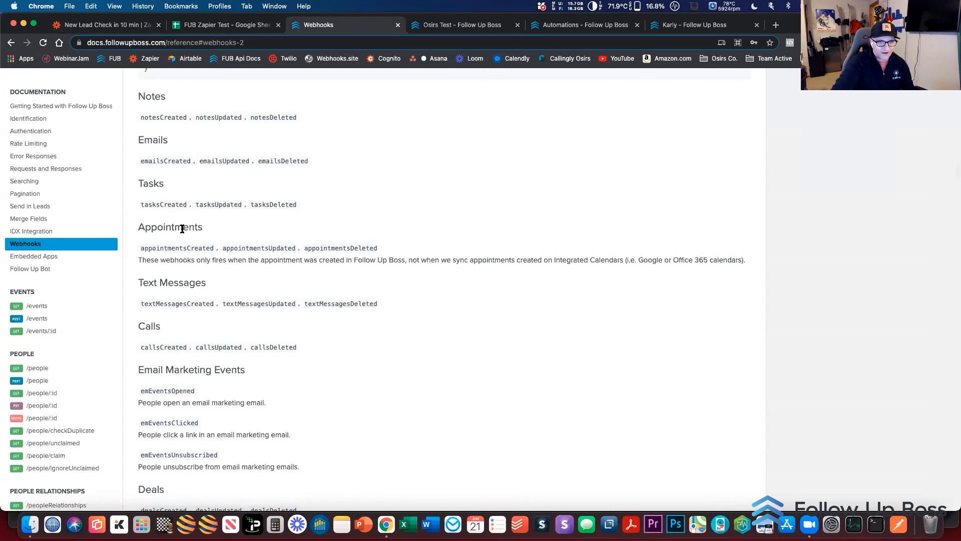
{"action": "scroll", "coordinate": [181, 230], "scroll_direction": "up", "scroll_amount": 3}
{"action": "scroll", "coordinate": [182, 227], "scroll_direction": "up", "scroll_amount": 2}
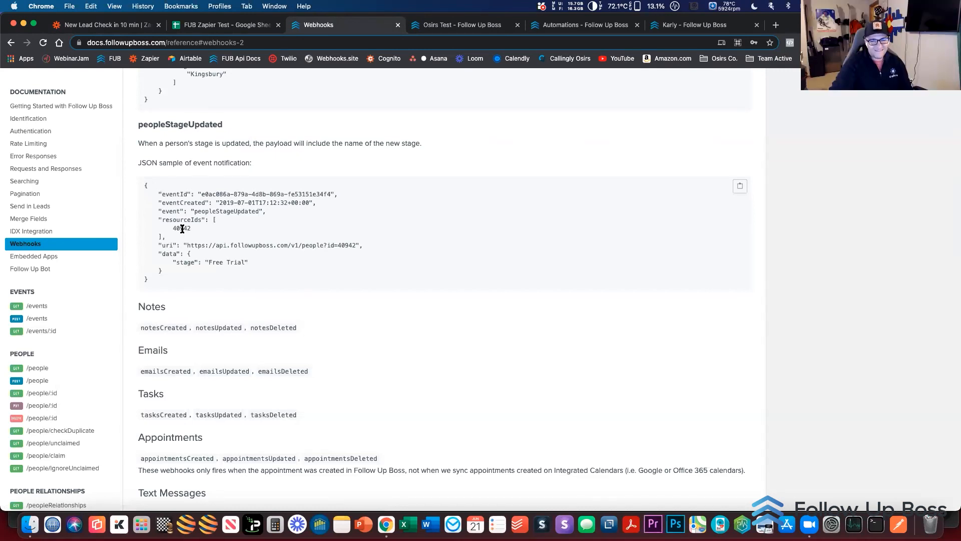
{"action": "scroll", "coordinate": [183, 229], "scroll_direction": "up", "scroll_amount": 5}
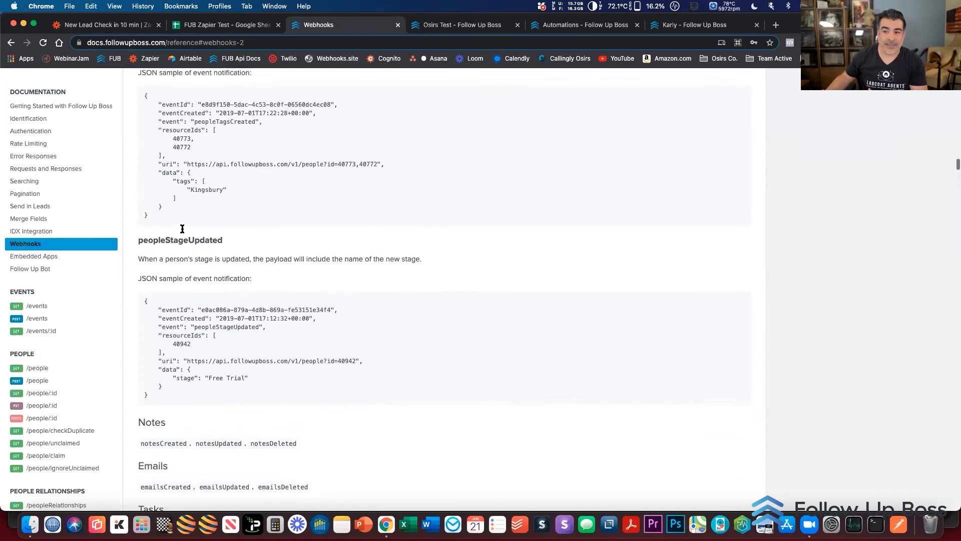